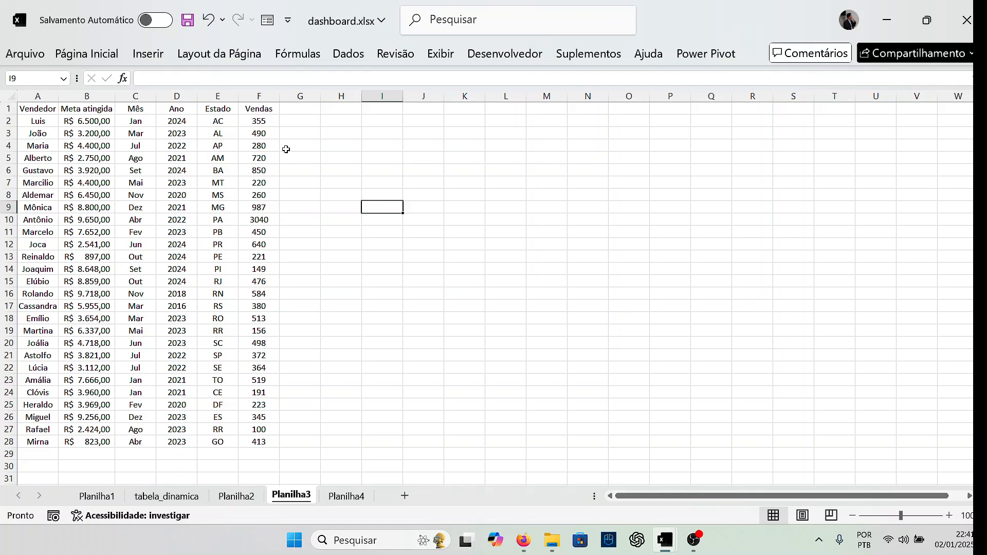
Step: Review the seller, target, month, year, state and sales columns of the data on Planilha3
{"action": "left_click", "coordinate": [41, 121]}
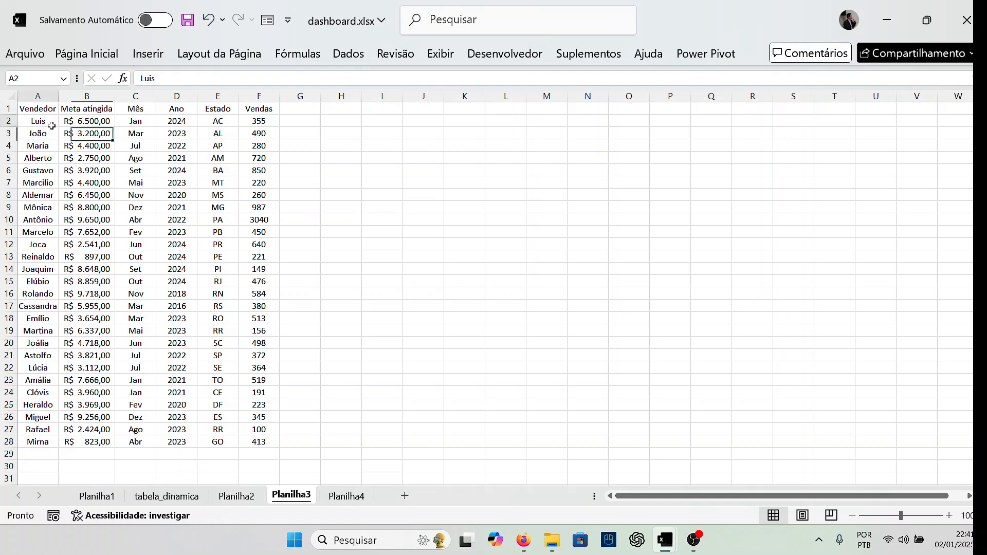
{"action": "left_click", "coordinate": [52, 148]}
{"action": "left_click", "coordinate": [95, 110]}
{"action": "left_click", "coordinate": [103, 133]}
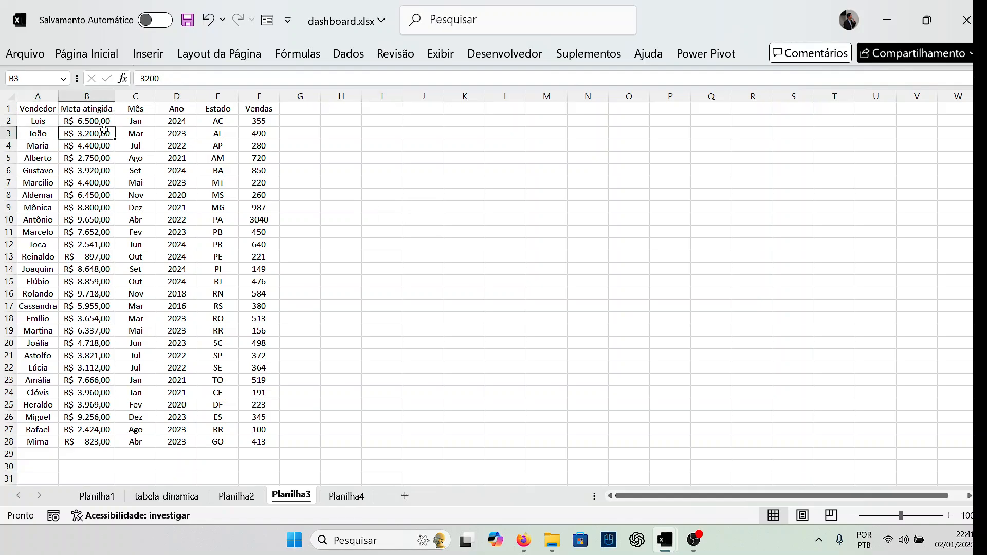
{"action": "left_click", "coordinate": [135, 122]}
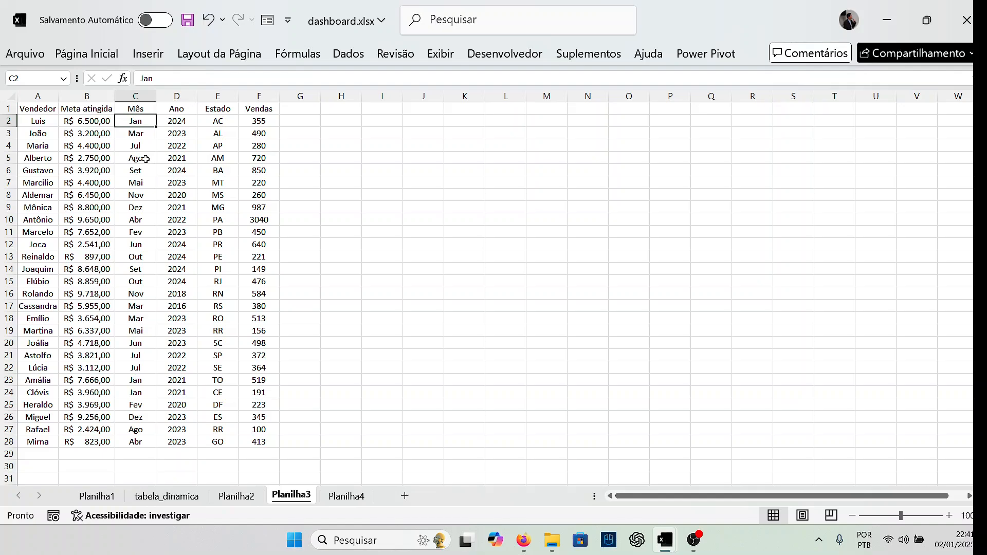
{"action": "left_click", "coordinate": [189, 120]}
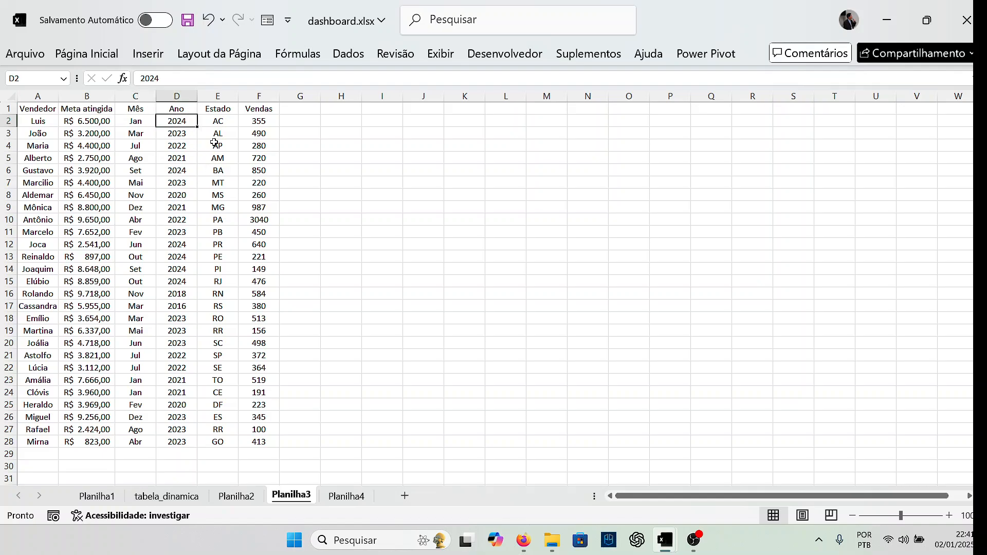
{"action": "left_click", "coordinate": [228, 123]}
{"action": "left_click", "coordinate": [221, 195]}
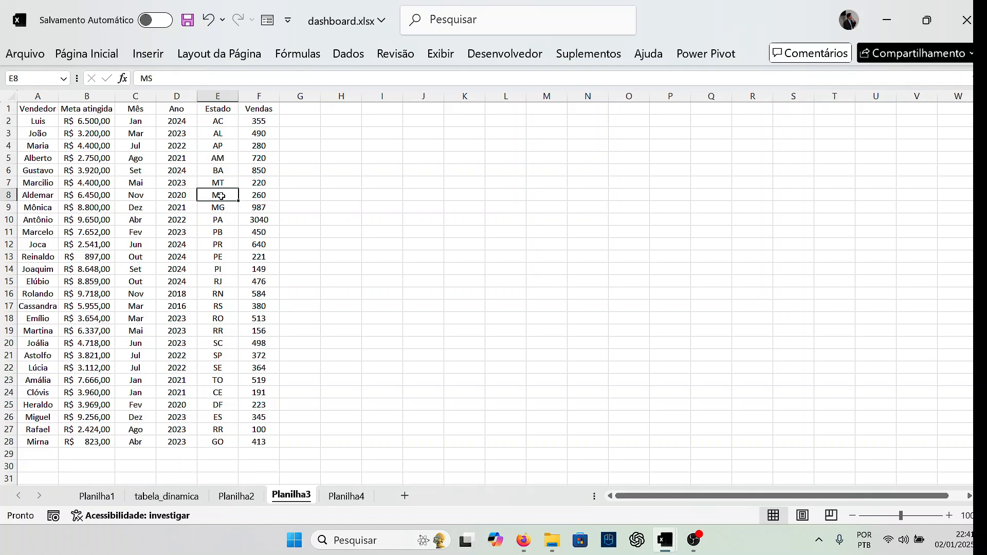
{"action": "left_click", "coordinate": [229, 132]}
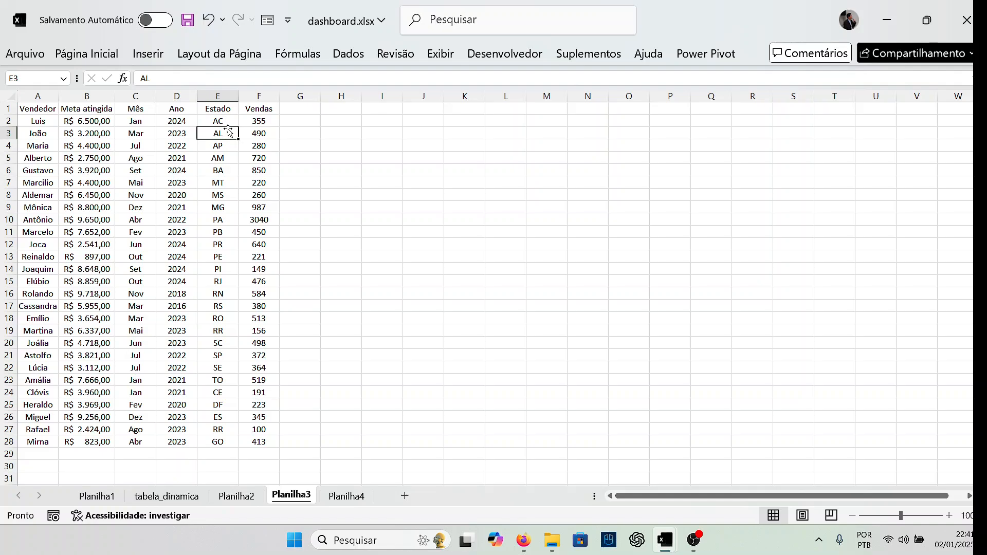
{"action": "left_click", "coordinate": [259, 121]}
{"action": "left_click_drag", "start_coordinate": [267, 127], "coordinate": [334, 175]}
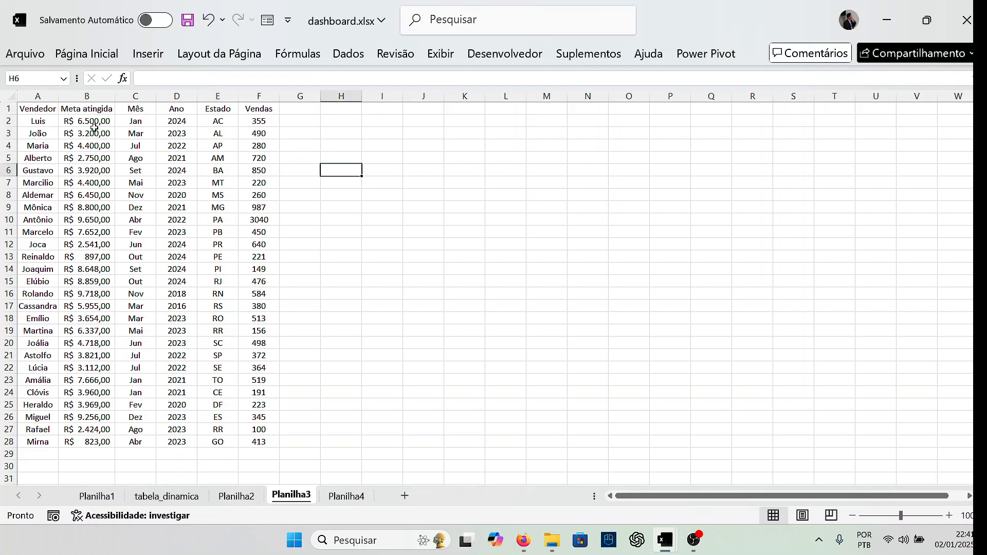
Step: Select the data range A1:F28 and set the ribbon to always stay displayed
{"action": "left_click_drag", "start_coordinate": [54, 112], "coordinate": [261, 439]}
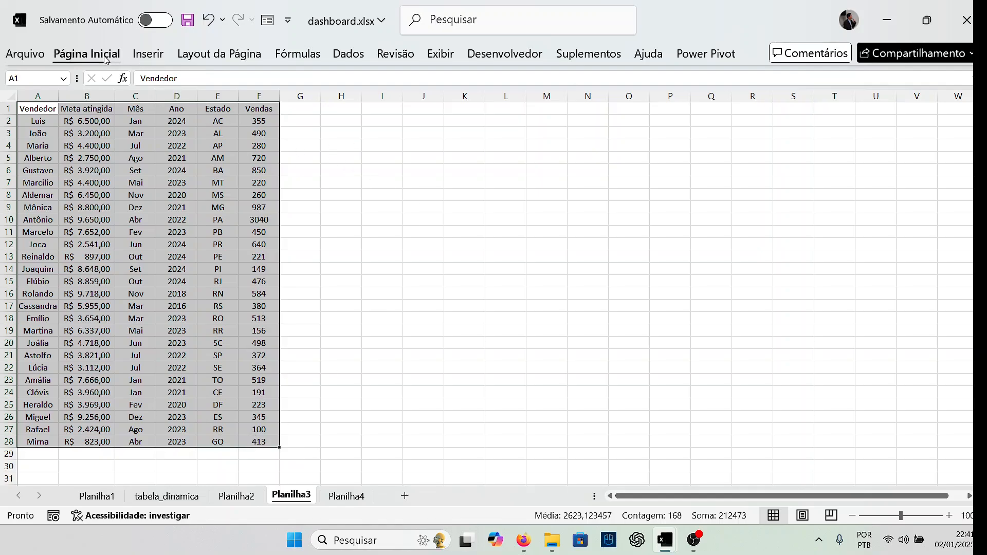
{"action": "left_click", "coordinate": [87, 53]}
{"action": "left_click", "coordinate": [970, 130]}
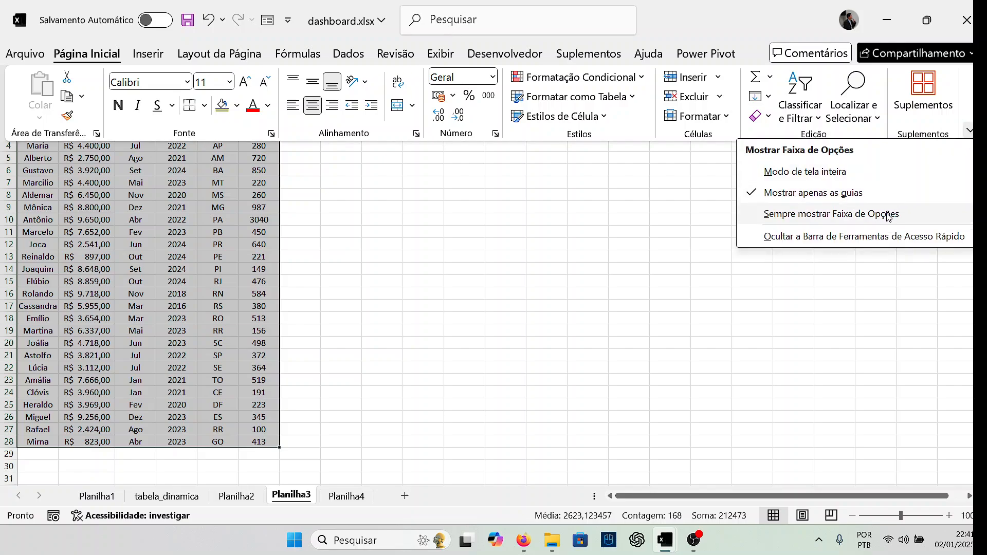
{"action": "left_click", "coordinate": [832, 213]}
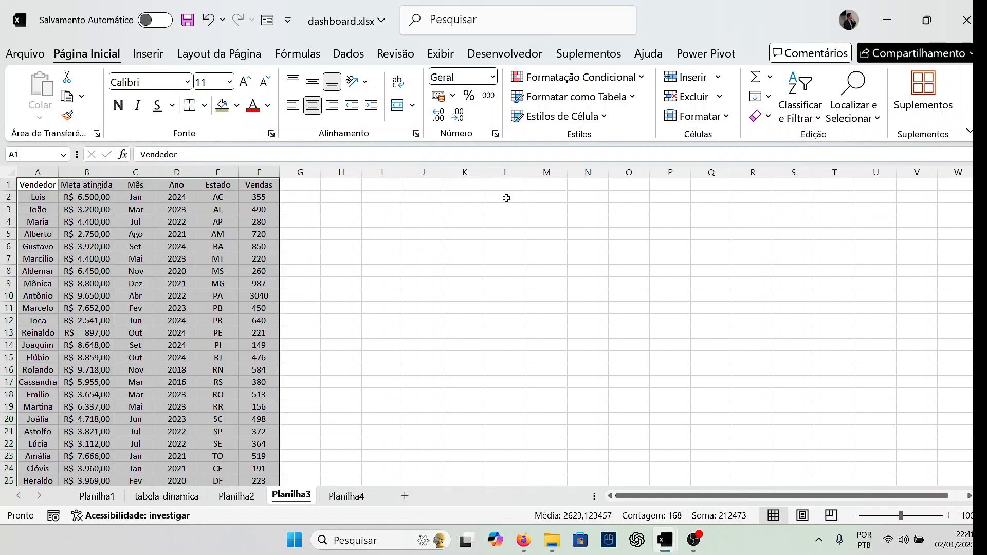
{"action": "left_click", "coordinate": [546, 247]}
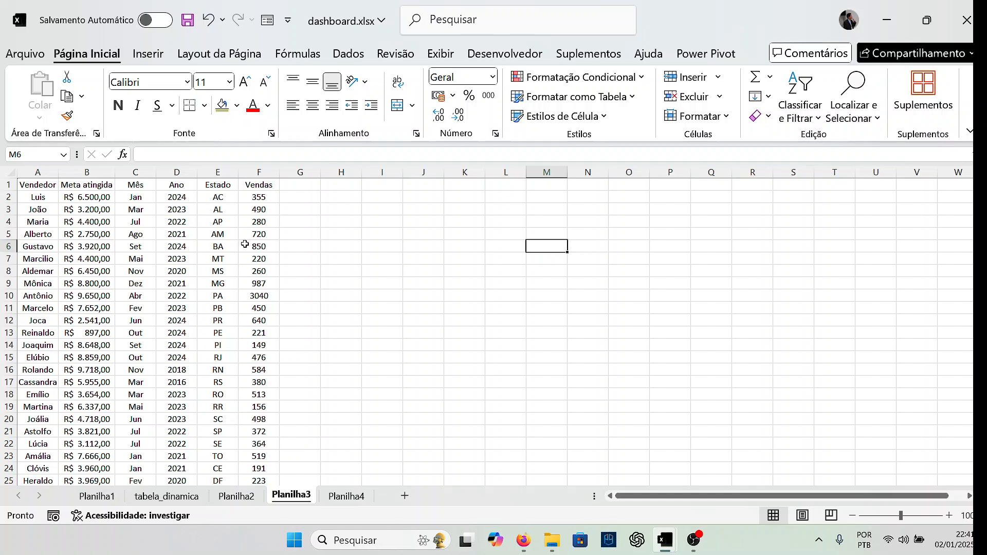
Step: Convert the data range A1:F28 into a table with headers
{"action": "left_click", "coordinate": [47, 186]}
{"action": "scroll", "coordinate": [244, 378], "scroll_direction": "down", "scroll_amount": 3}
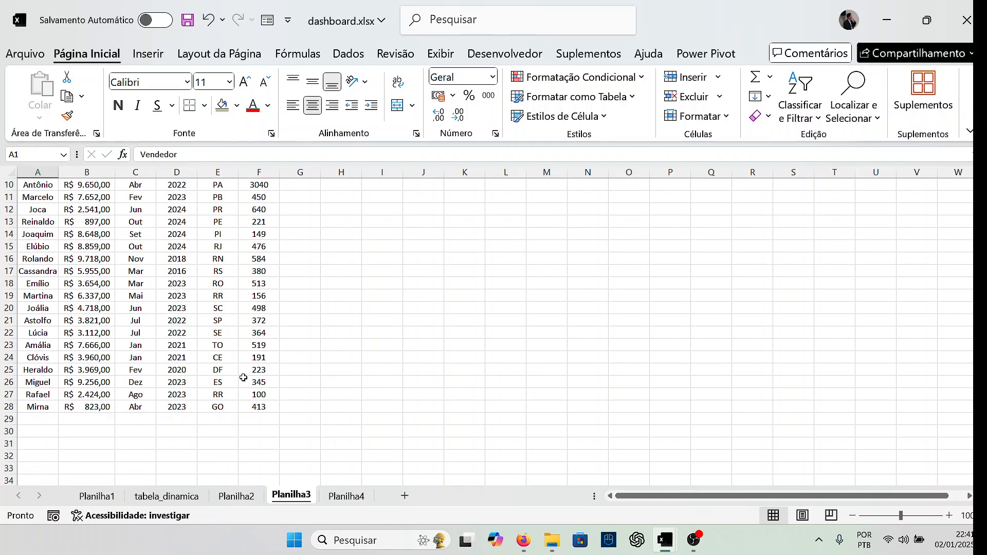
{"action": "left_click", "coordinate": [257, 407], "text": "shift"}
{"action": "scroll", "coordinate": [325, 373], "scroll_direction": "up", "scroll_amount": 3}
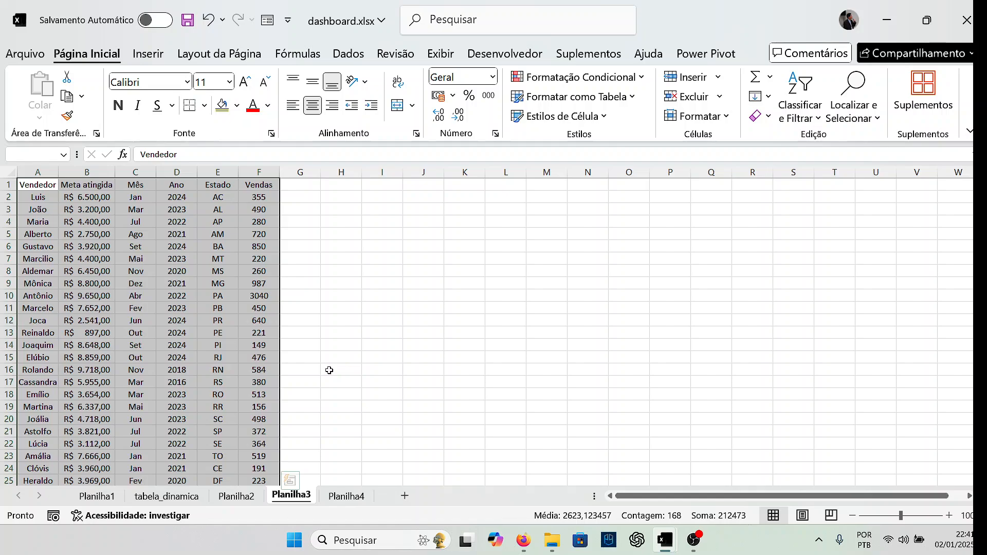
{"action": "left_click", "coordinate": [148, 54]}
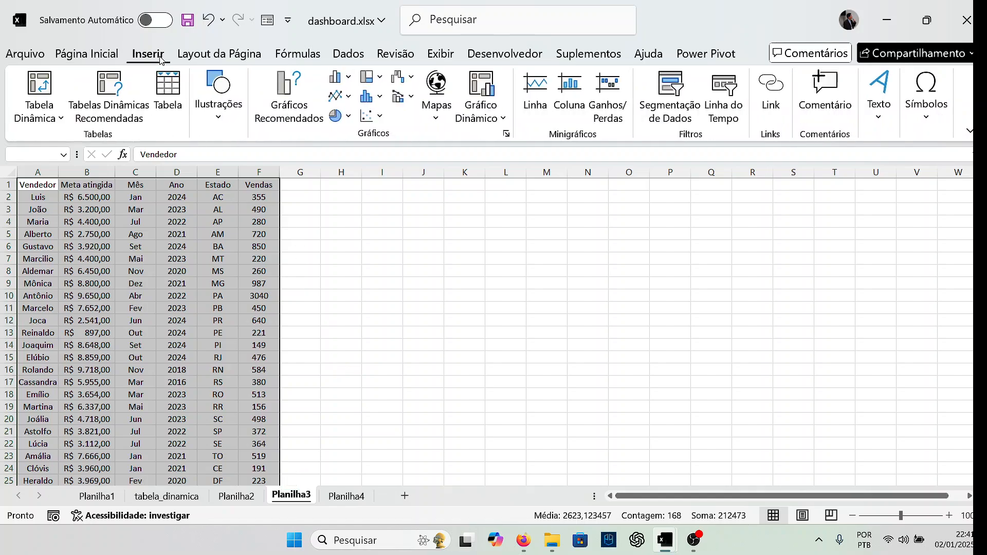
{"action": "left_click", "coordinate": [165, 116]}
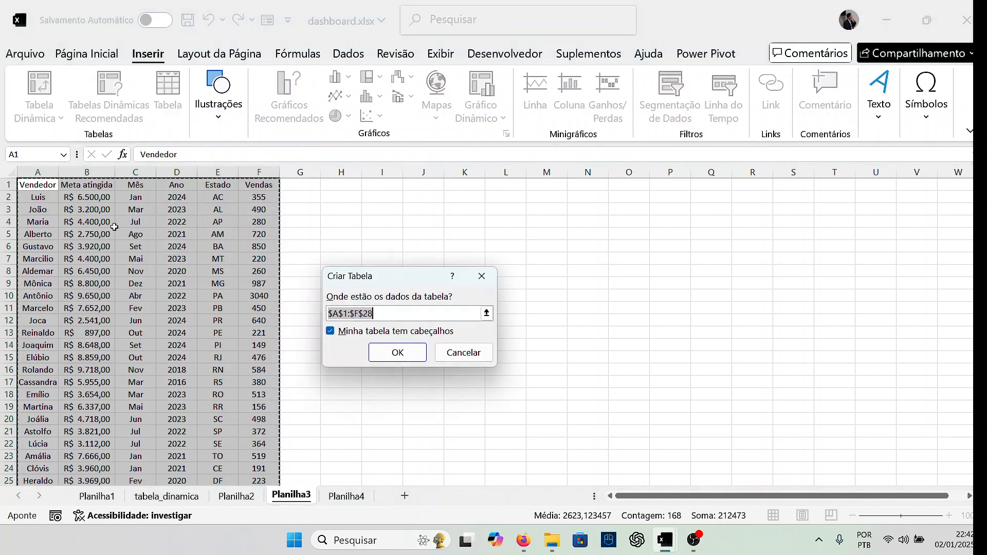
{"action": "scroll", "coordinate": [196, 282], "scroll_direction": "down", "scroll_amount": 3}
{"action": "scroll", "coordinate": [195, 282], "scroll_direction": "up", "scroll_amount": 3}
{"action": "left_click", "coordinate": [393, 347]}
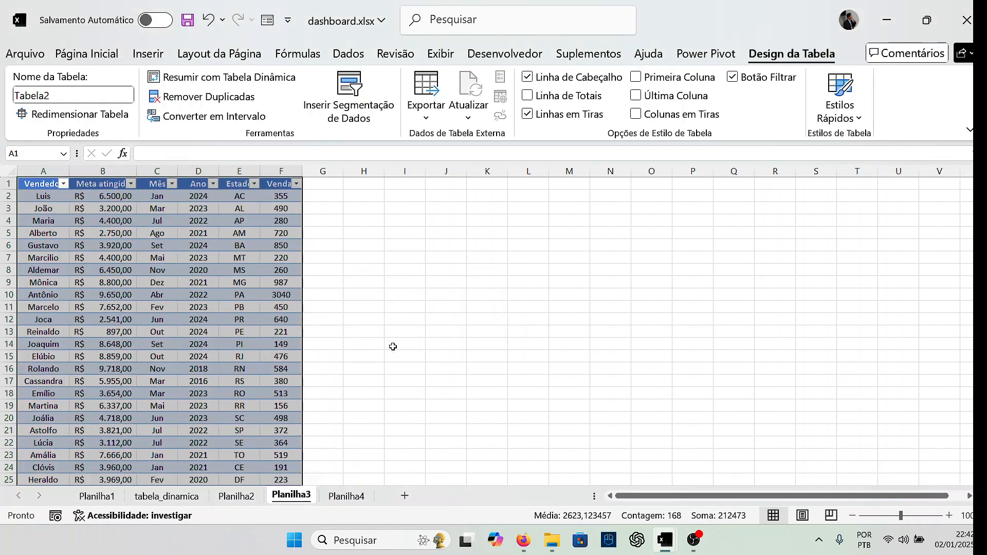
{"action": "left_click", "coordinate": [393, 347]}
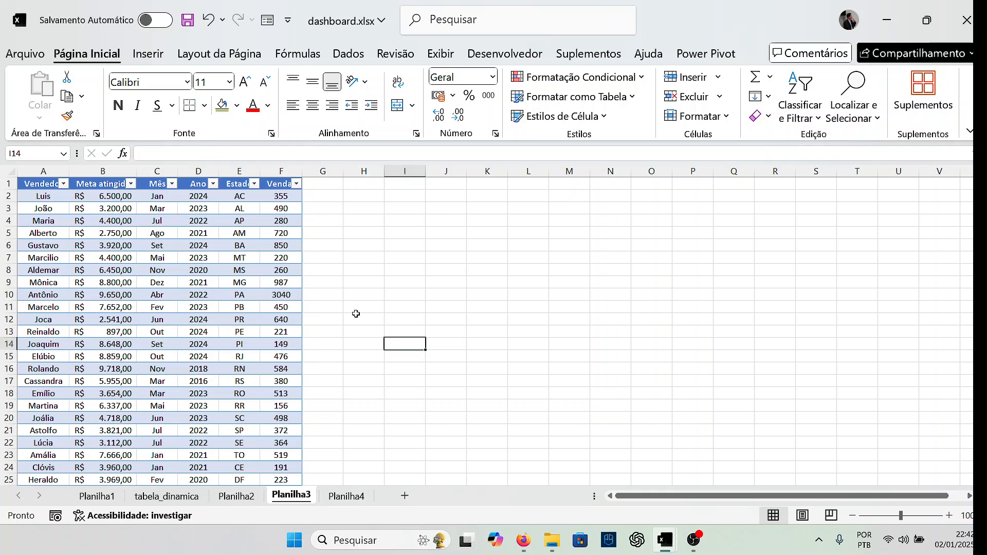
Step: Undo the conversion of the data range into a table
{"action": "left_click", "coordinate": [148, 53]}
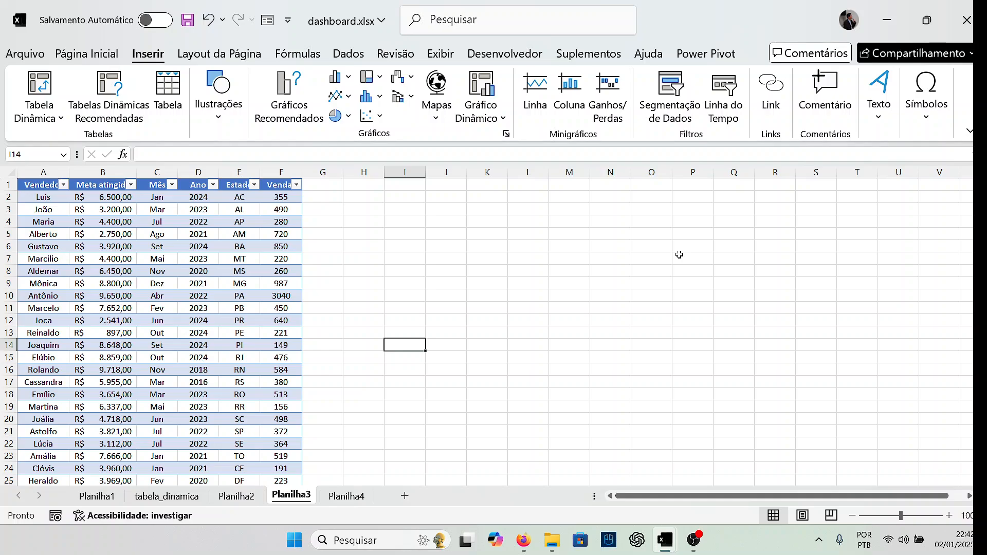
{"action": "key", "text": "ctrl+z"}
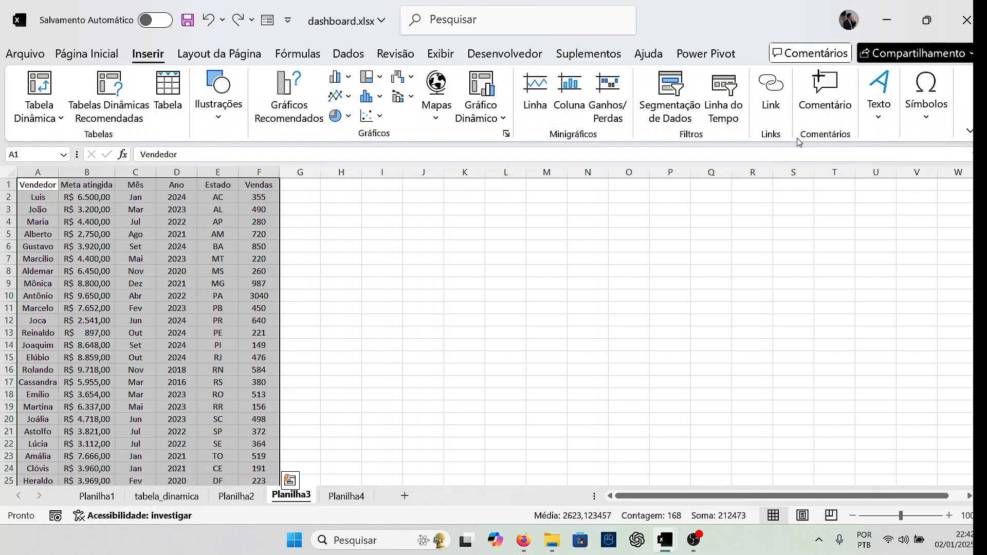
{"action": "left_click", "coordinate": [87, 53]}
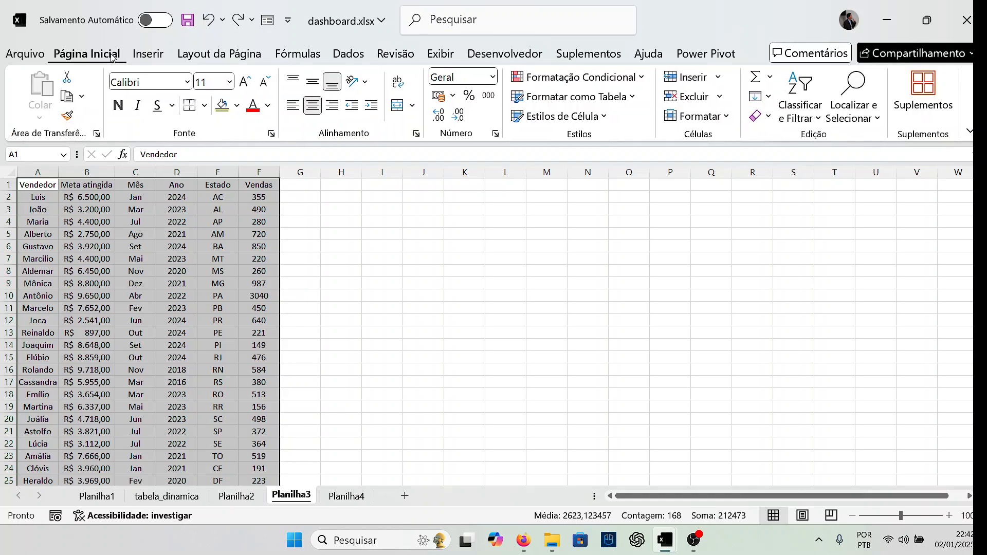
{"action": "left_click", "coordinate": [144, 57]}
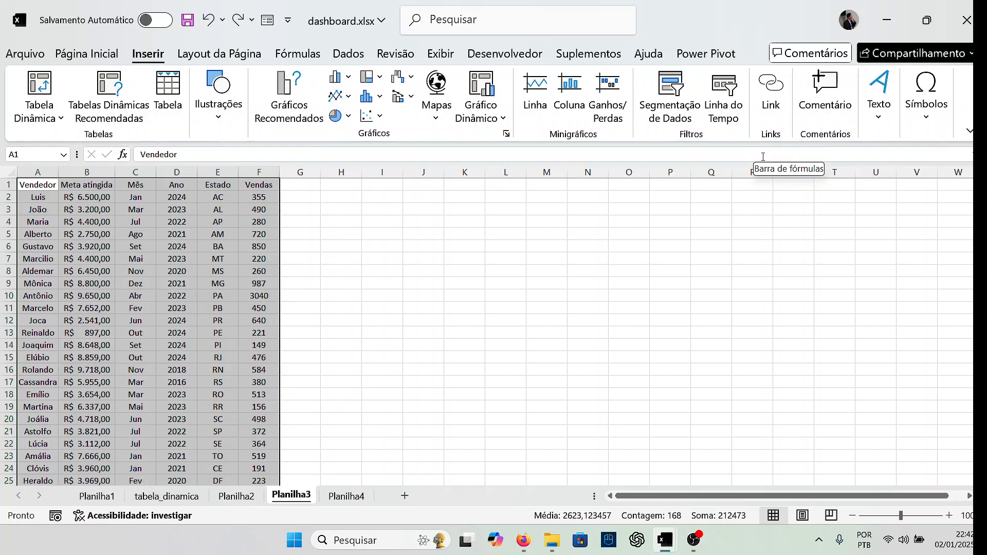
{"action": "left_click", "coordinate": [352, 55]}
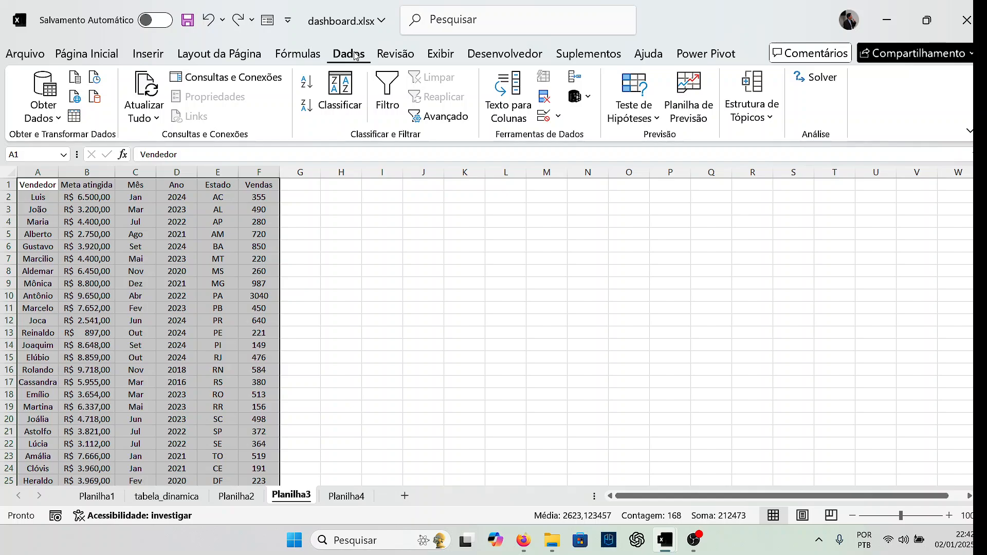
{"action": "left_click", "coordinate": [497, 233]}
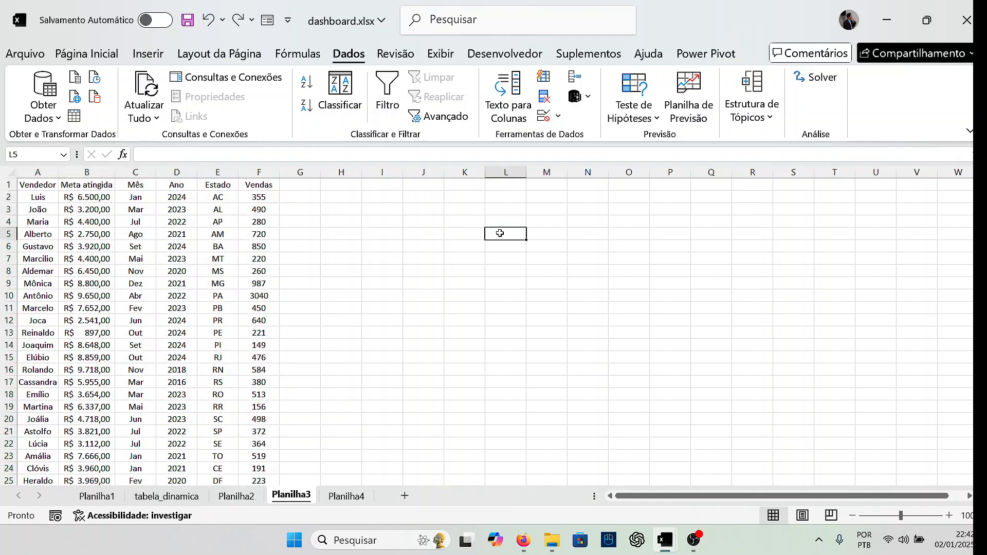
{"action": "left_click", "coordinate": [547, 270]}
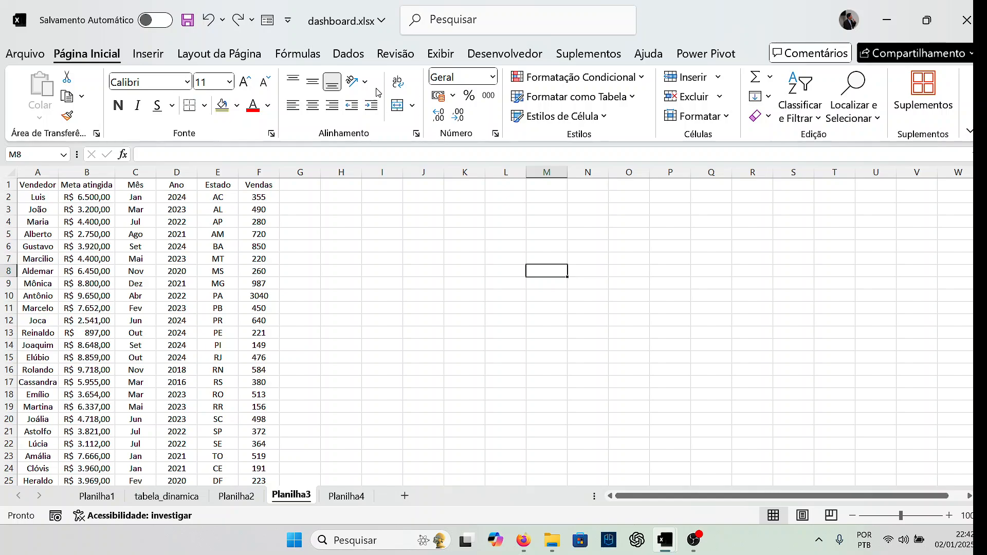
Step: Add filters to the header row A1:F1 of the sales data
{"action": "left_click", "coordinate": [361, 58]}
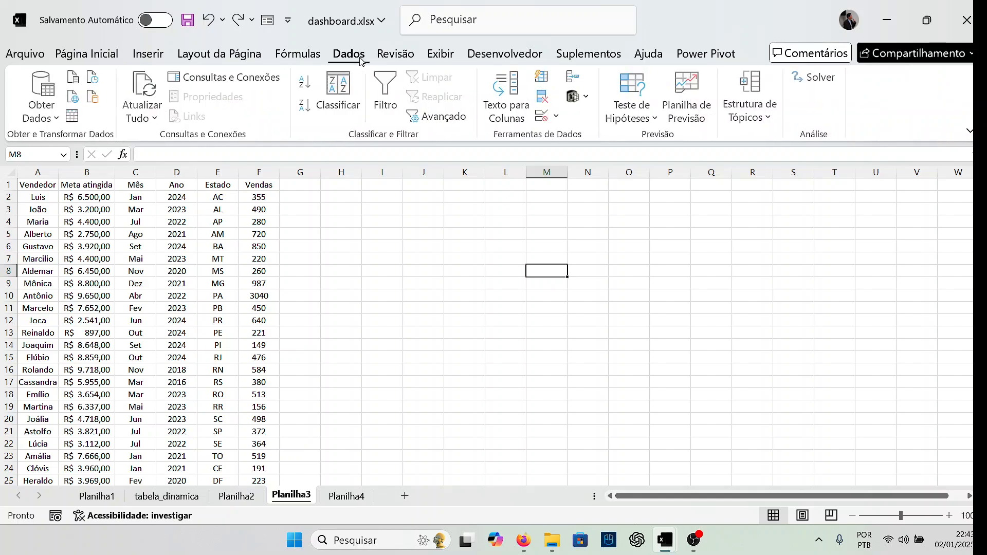
{"action": "left_click", "coordinate": [383, 91]}
{"action": "left_click", "coordinate": [488, 304]}
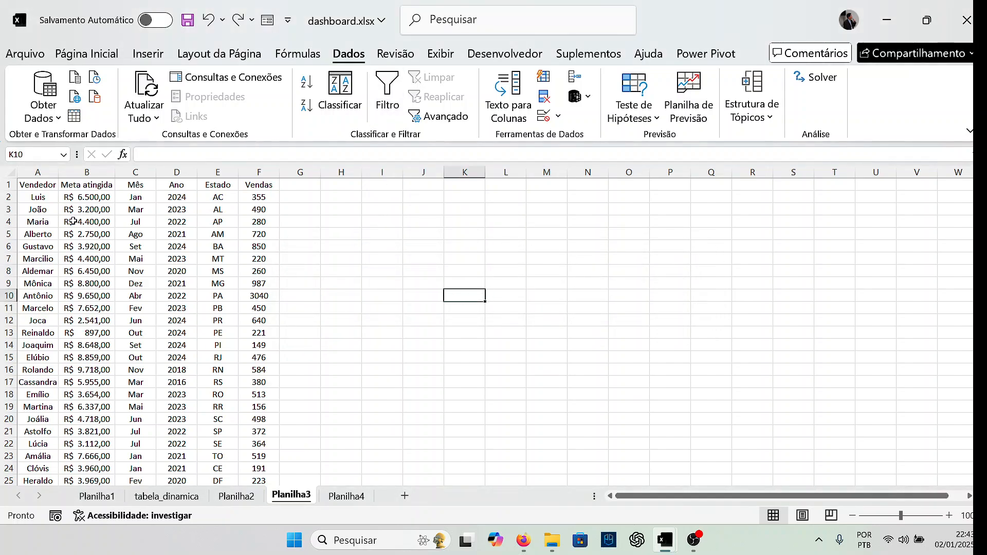
{"action": "left_click_drag", "start_coordinate": [44, 186], "coordinate": [259, 190]}
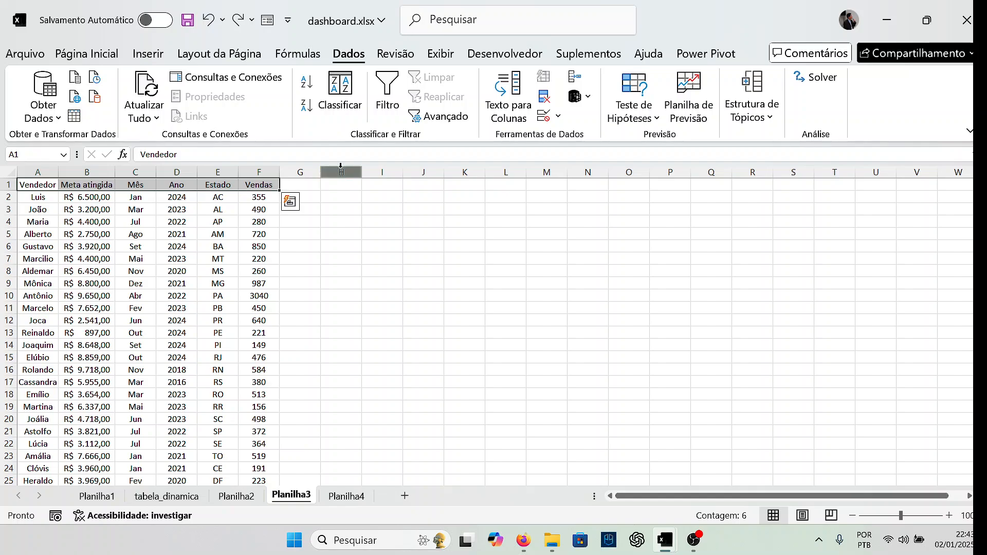
{"action": "left_click", "coordinate": [388, 91]}
{"action": "left_click", "coordinate": [382, 209]}
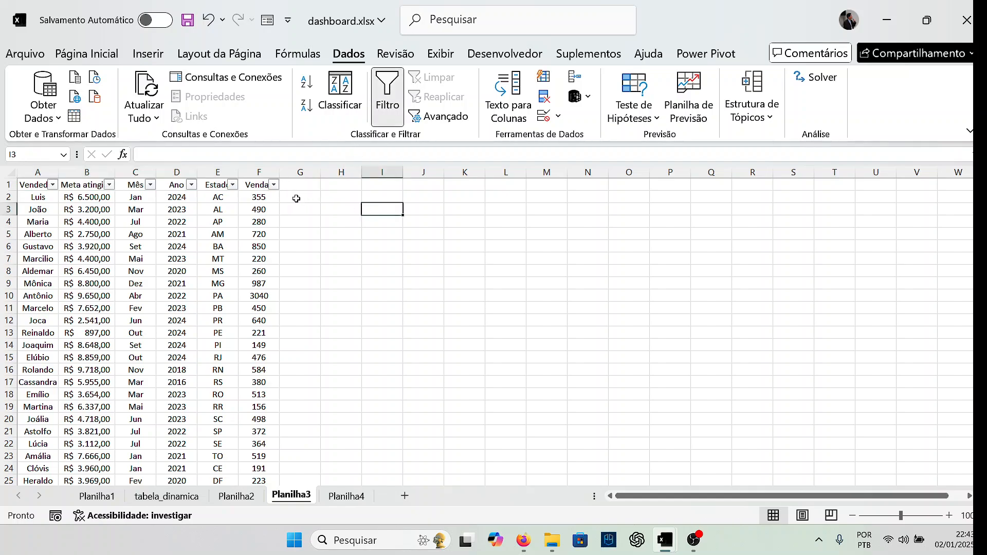
Step: Open the Vendas filter list and remove the filters from the header row
{"action": "left_click", "coordinate": [274, 185]}
{"action": "left_click", "coordinate": [333, 243]}
{"action": "key", "text": "ctrl+shift+l"}
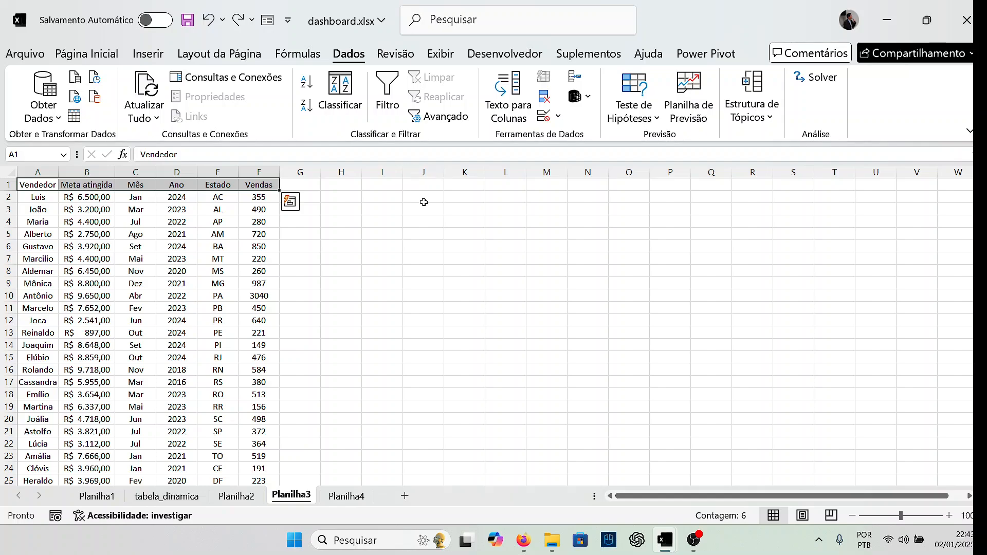
{"action": "key", "text": "ctrl+z"}
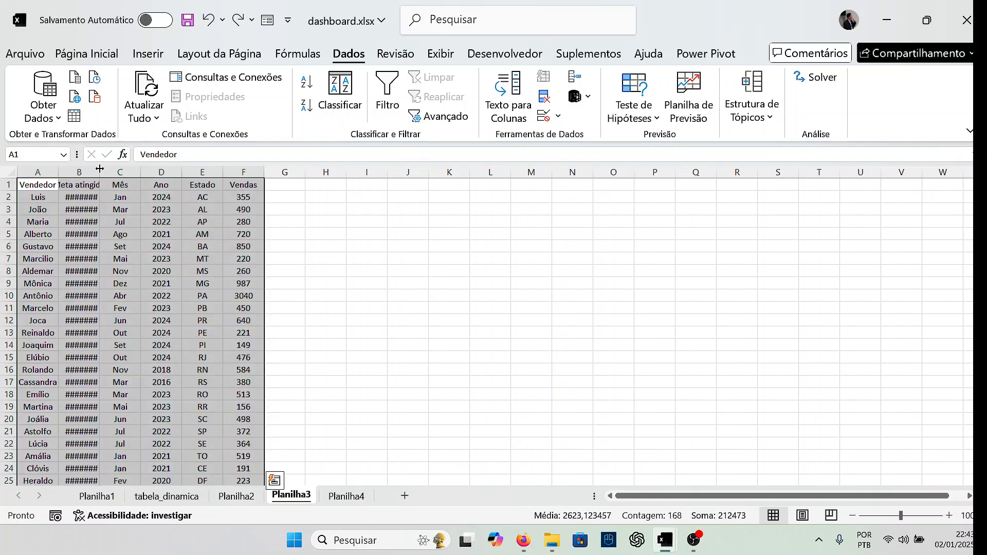
{"action": "key", "text": "ctrl+y"}
Step: Create a table with headers from the selected range A1:F28 on Planilha3
{"action": "scroll", "coordinate": [125, 164], "scroll_direction": "down", "scroll_amount": 4}
{"action": "scroll", "coordinate": [125, 165], "scroll_direction": "up", "scroll_amount": 4}
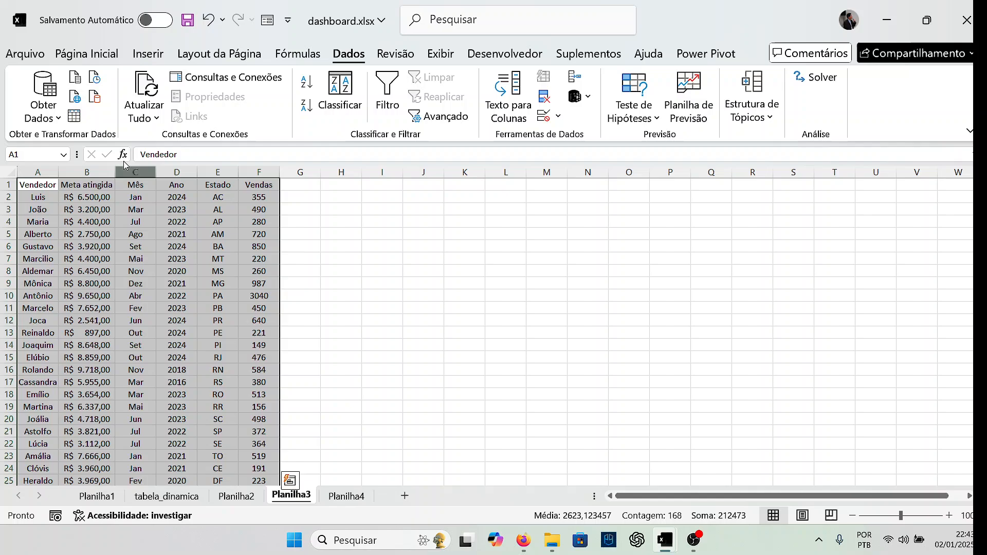
{"action": "left_click", "coordinate": [148, 54]}
{"action": "left_click", "coordinate": [168, 95]}
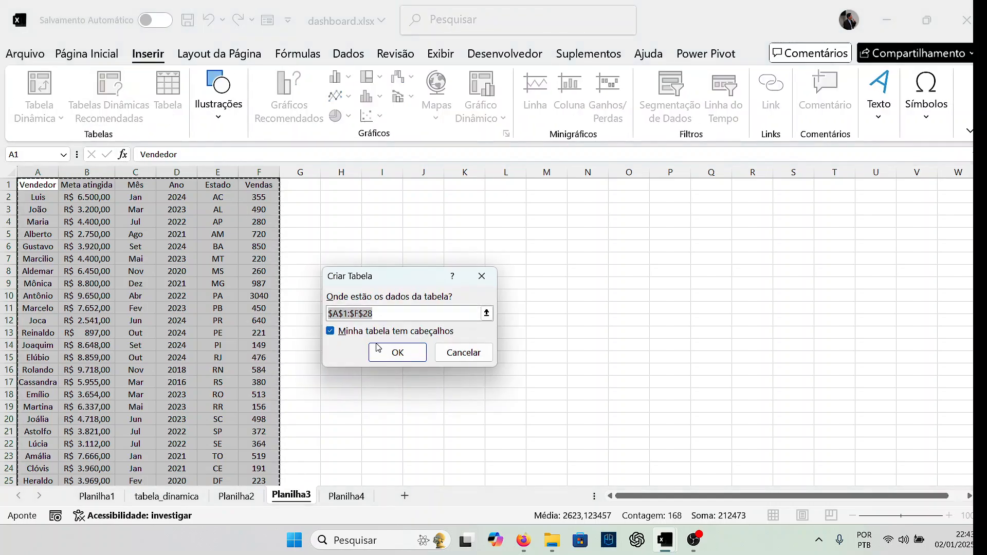
{"action": "left_click", "coordinate": [397, 353]}
{"action": "left_click", "coordinate": [364, 282]}
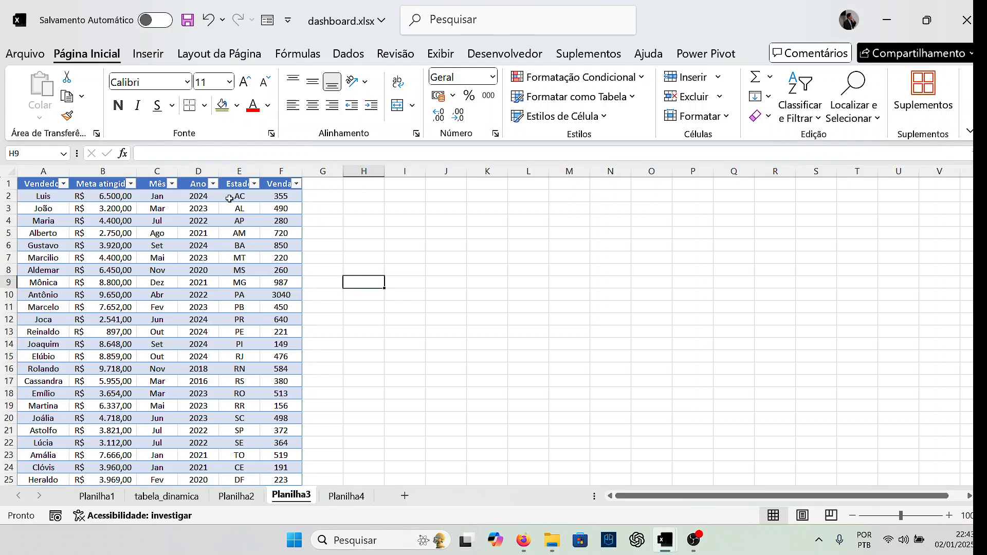
Step: Filter the Vendedor column to show only the first, third and fourth sellers in its list
{"action": "left_click", "coordinate": [63, 183]}
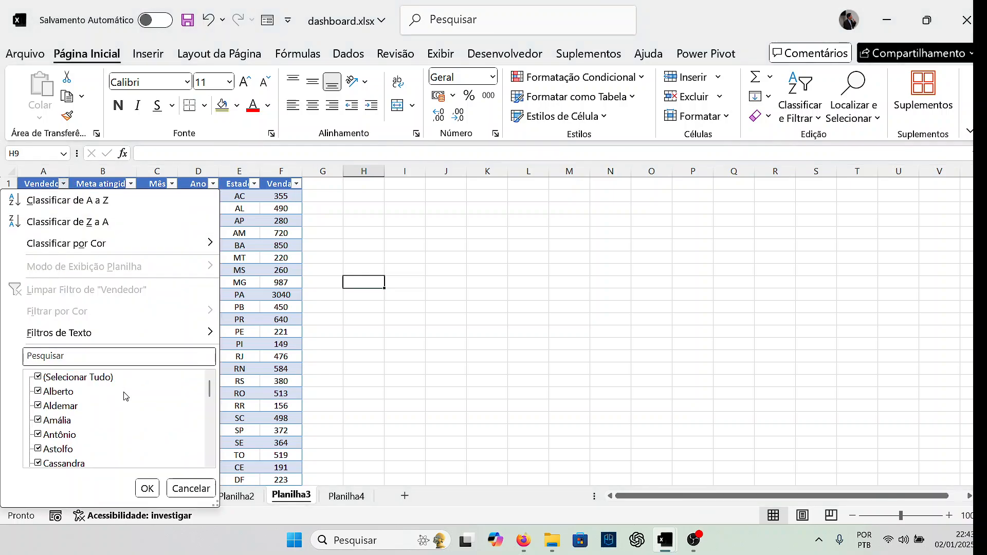
{"action": "scroll", "coordinate": [125, 396], "scroll_direction": "down", "scroll_amount": 2}
{"action": "scroll", "coordinate": [46, 394], "scroll_direction": "up", "scroll_amount": 2}
{"action": "left_click", "coordinate": [38, 378]}
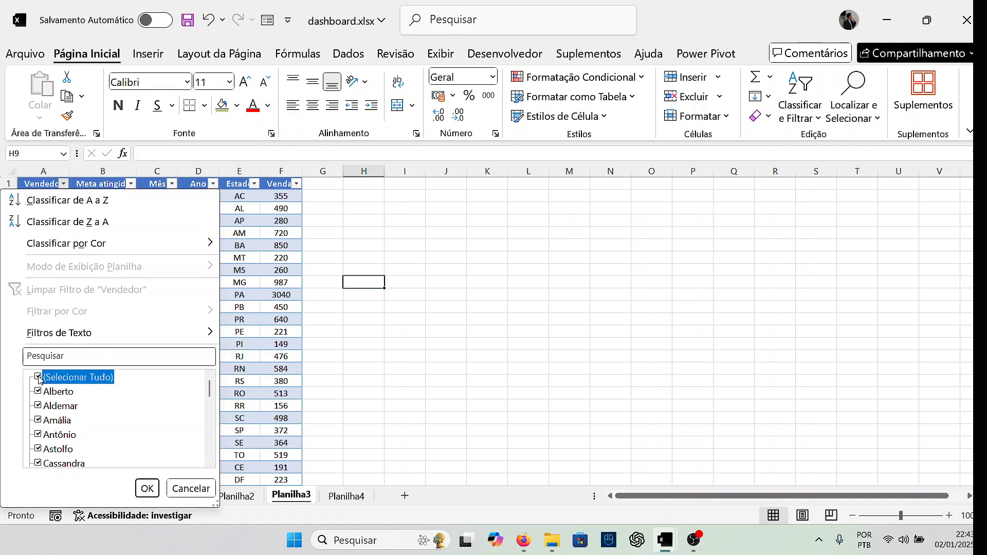
{"action": "left_click", "coordinate": [38, 392]}
{"action": "left_click", "coordinate": [38, 420]}
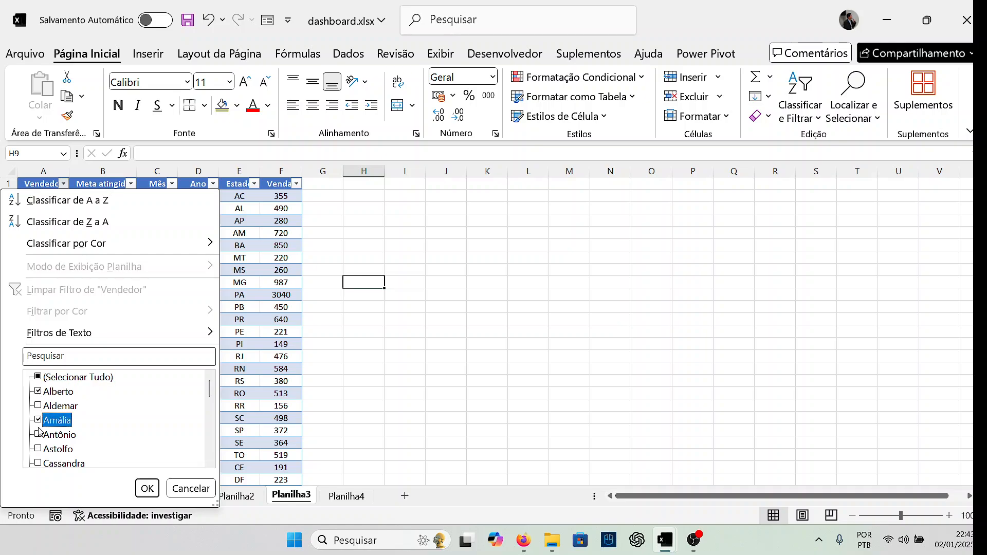
{"action": "left_click", "coordinate": [38, 434]}
{"action": "left_click", "coordinate": [147, 488]}
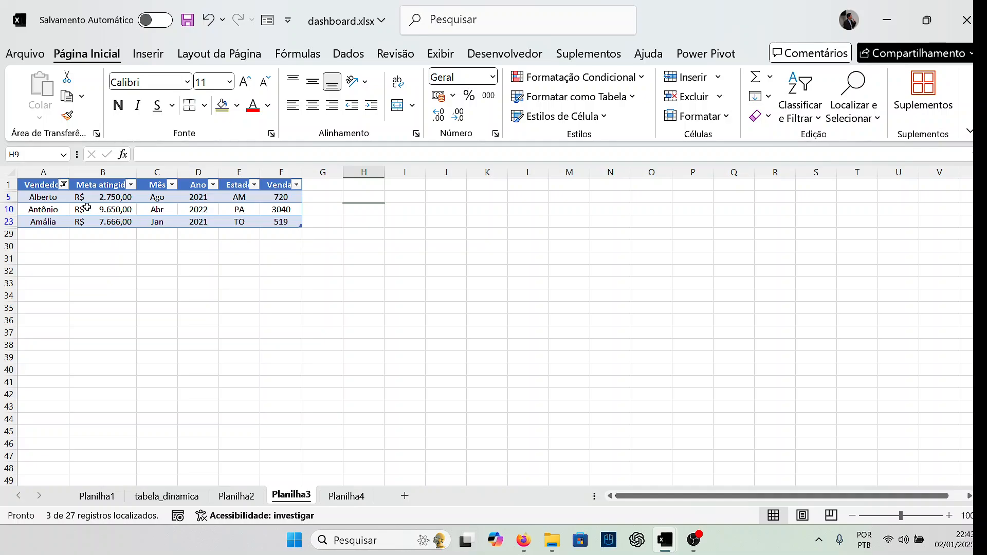
Step: Reselect every seller in the Vendedor filter to show all rows of the table
{"action": "left_click", "coordinate": [63, 184]}
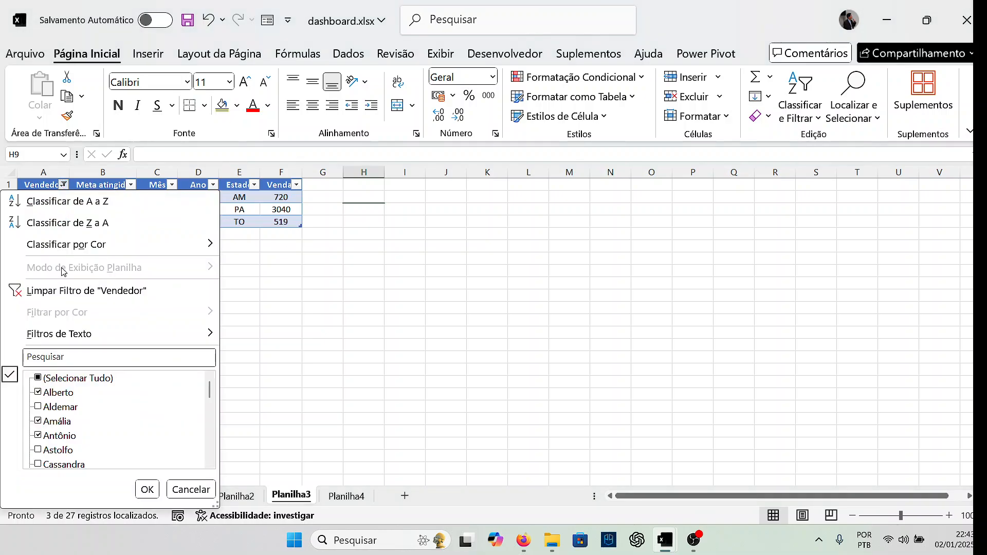
{"action": "left_click", "coordinate": [39, 379]}
{"action": "left_click", "coordinate": [147, 490]}
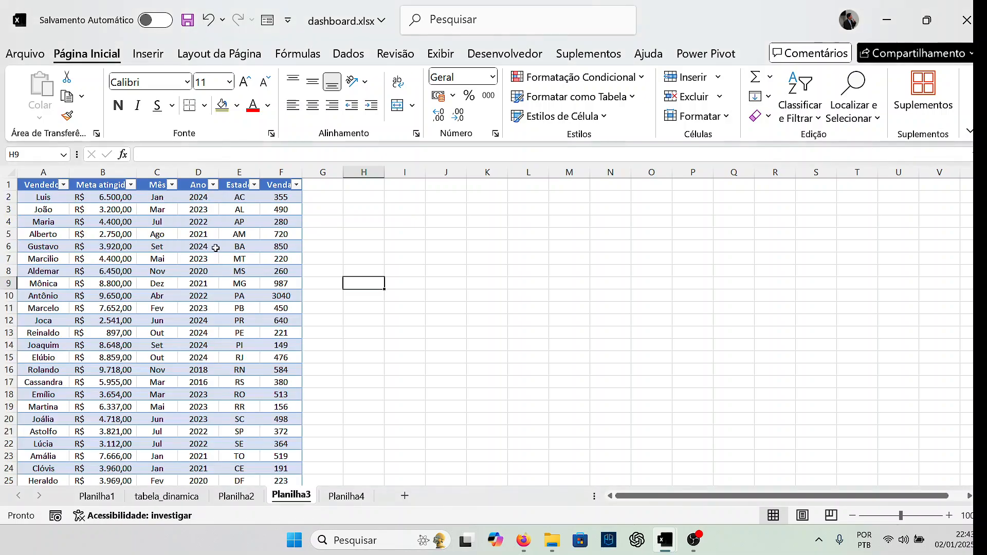
Step: Filter the Estado column to show only the AM rows
{"action": "left_click", "coordinate": [254, 185]}
{"action": "scroll", "coordinate": [148, 401], "scroll_direction": "down", "scroll_amount": 2}
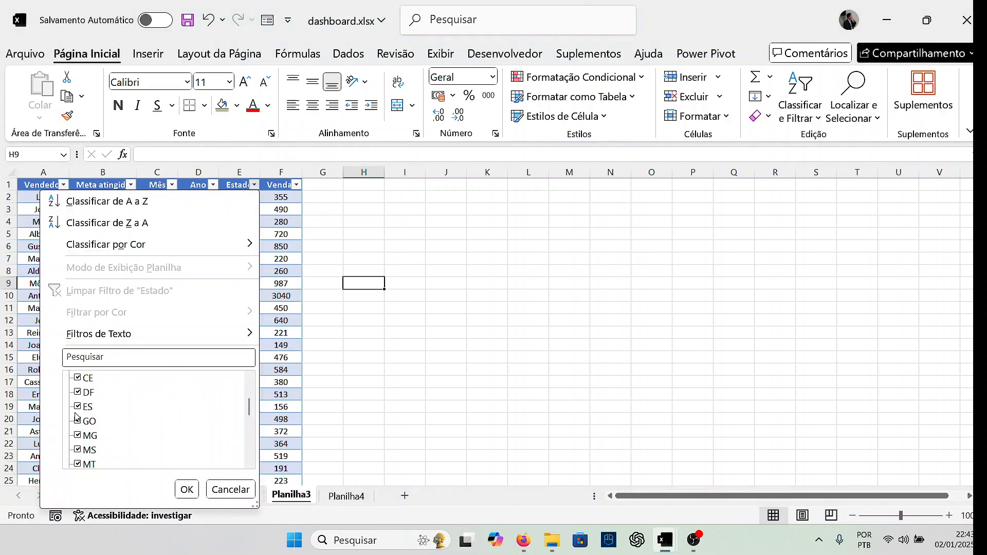
{"action": "scroll", "coordinate": [80, 391], "scroll_direction": "up", "scroll_amount": 2}
{"action": "left_click", "coordinate": [78, 379]}
{"action": "scroll", "coordinate": [81, 432], "scroll_direction": "down", "scroll_amount": 2}
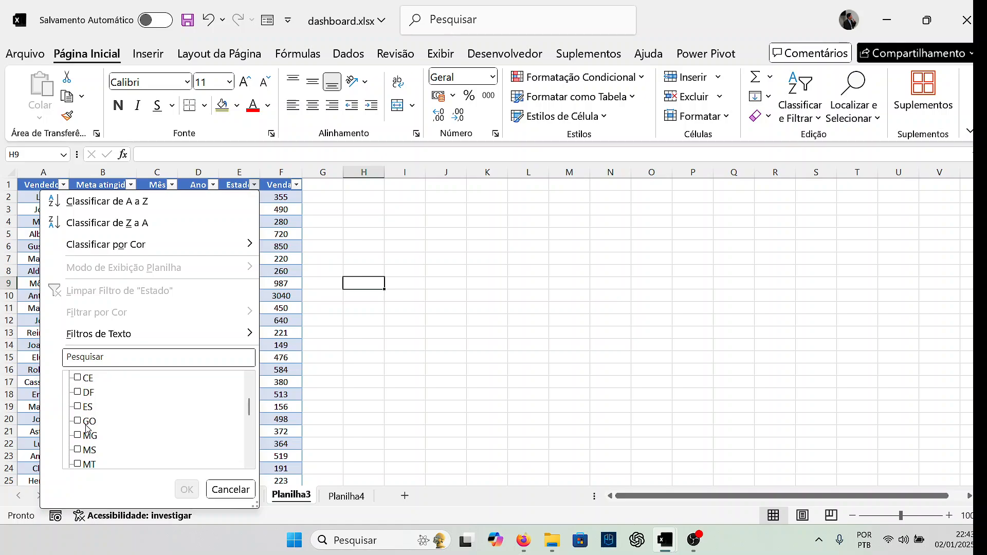
{"action": "scroll", "coordinate": [80, 427], "scroll_direction": "up", "scroll_amount": 2}
{"action": "left_click", "coordinate": [78, 421]}
{"action": "left_click", "coordinate": [187, 489]}
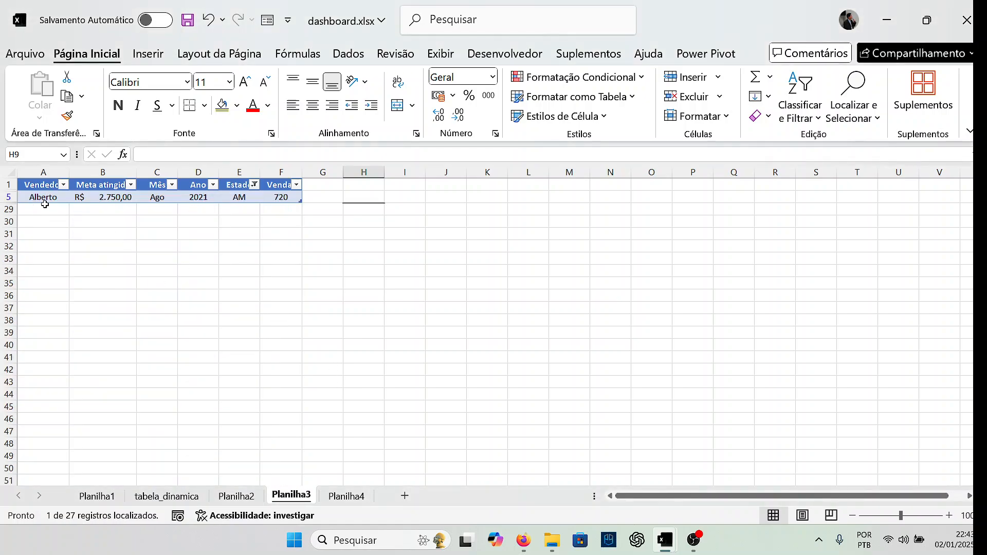
Step: Reselect every state in the Estado filter to show the full table again
{"action": "left_click", "coordinate": [254, 185]}
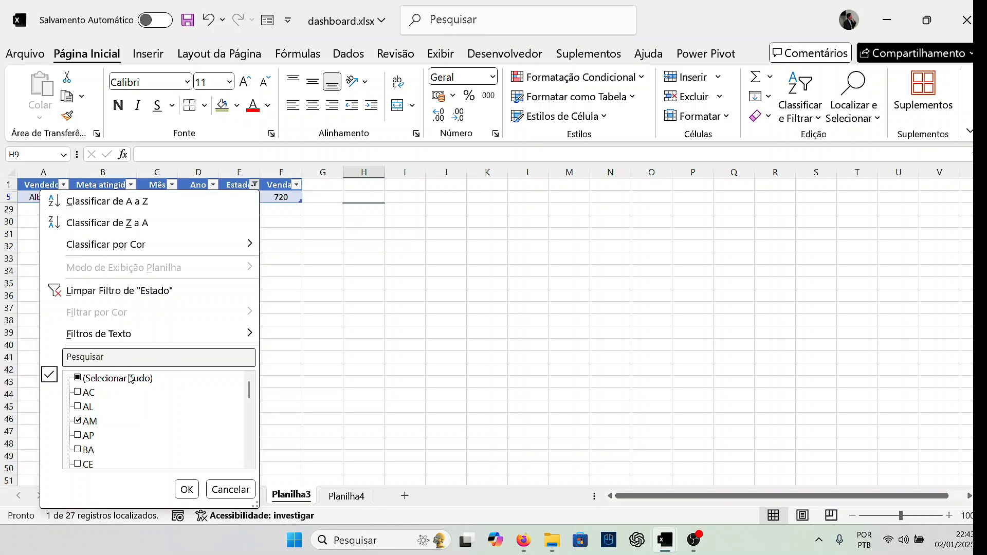
{"action": "left_click", "coordinate": [77, 421]}
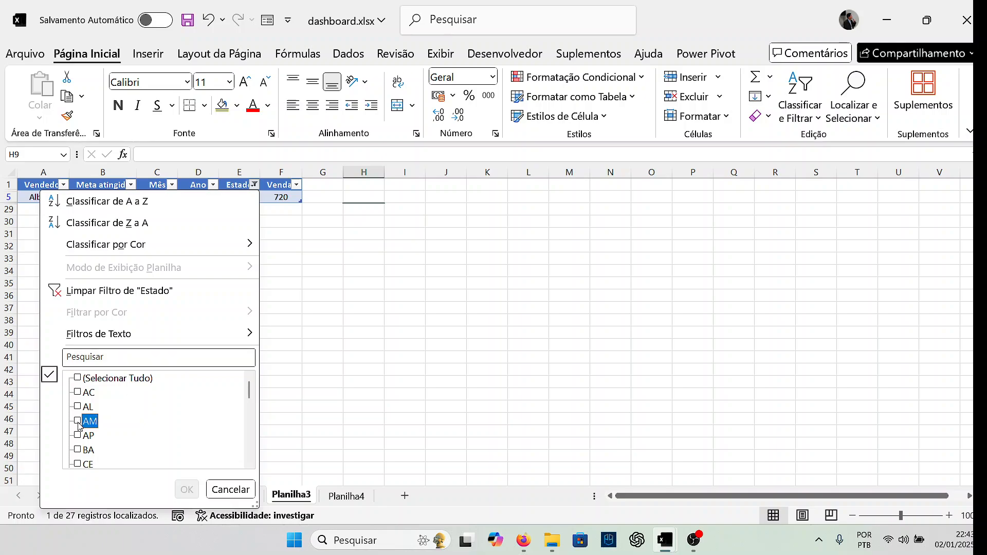
{"action": "left_click", "coordinate": [77, 379]}
{"action": "left_click", "coordinate": [183, 489]}
{"action": "left_click", "coordinate": [437, 296]}
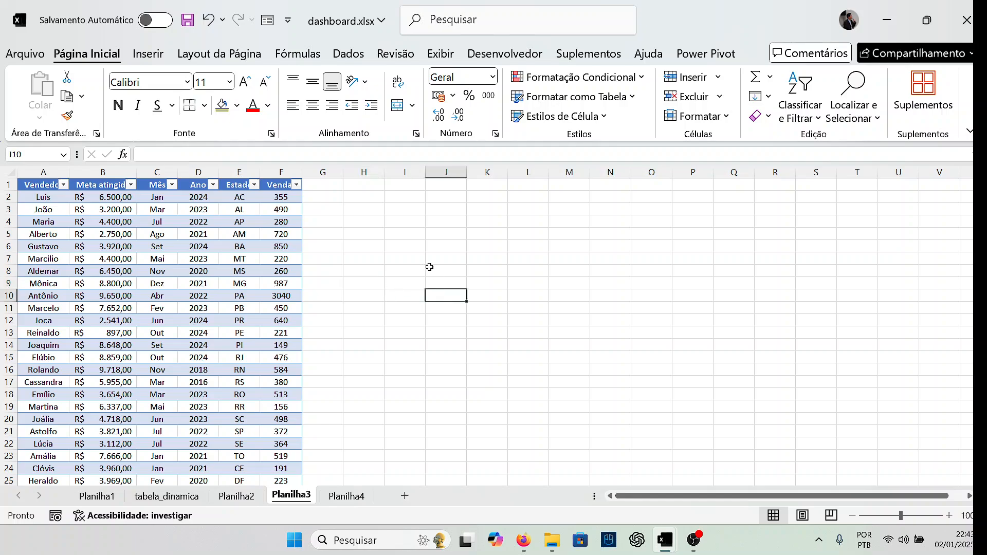
{"action": "left_click", "coordinate": [148, 54]}
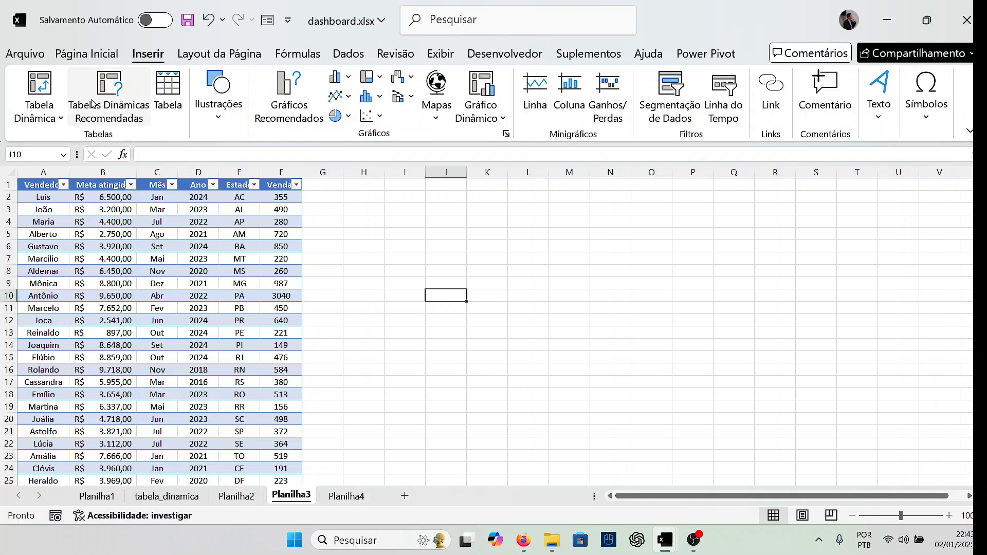
{"action": "left_click", "coordinate": [61, 118]}
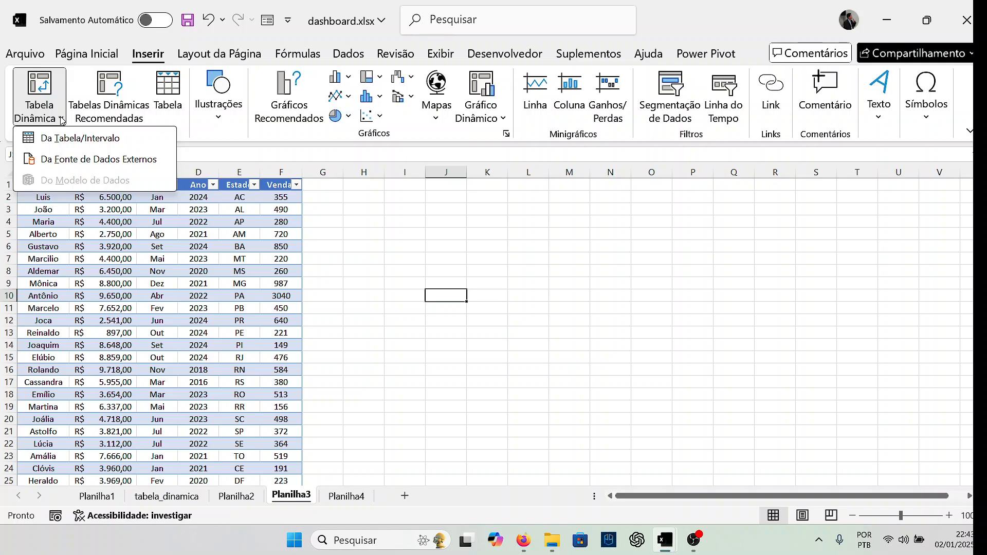
{"action": "left_click", "coordinate": [395, 223]}
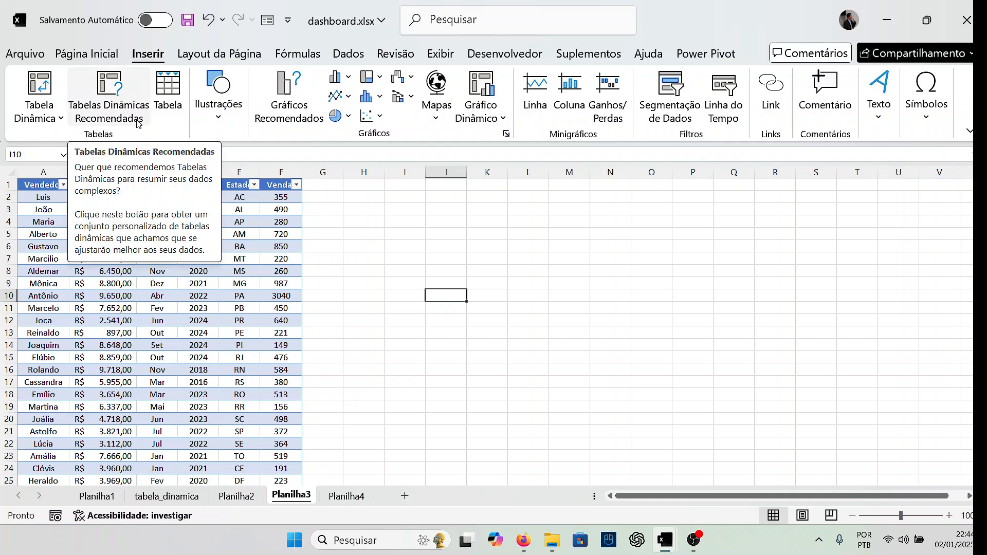
{"action": "left_click", "coordinate": [119, 108]}
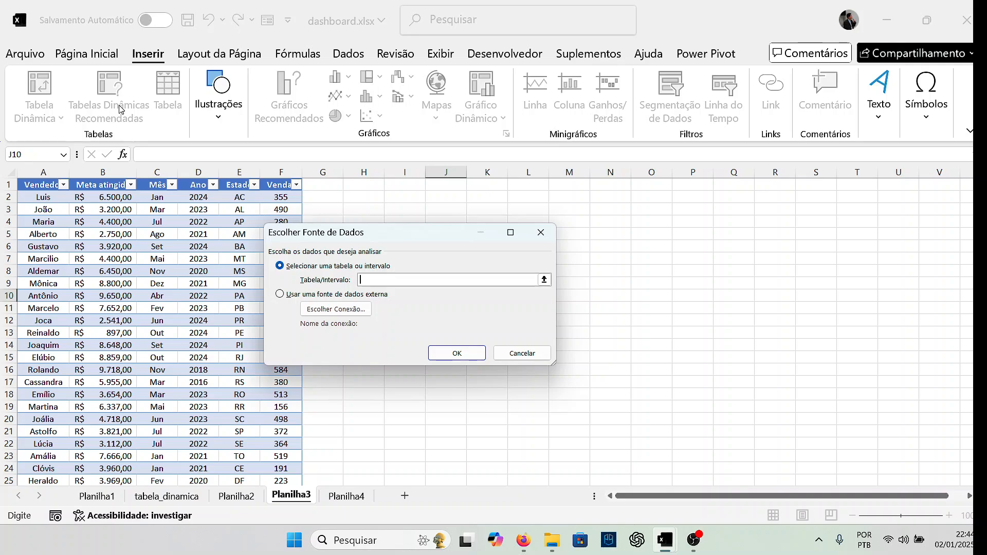
{"action": "left_click", "coordinate": [538, 357]}
{"action": "left_click", "coordinate": [536, 355]}
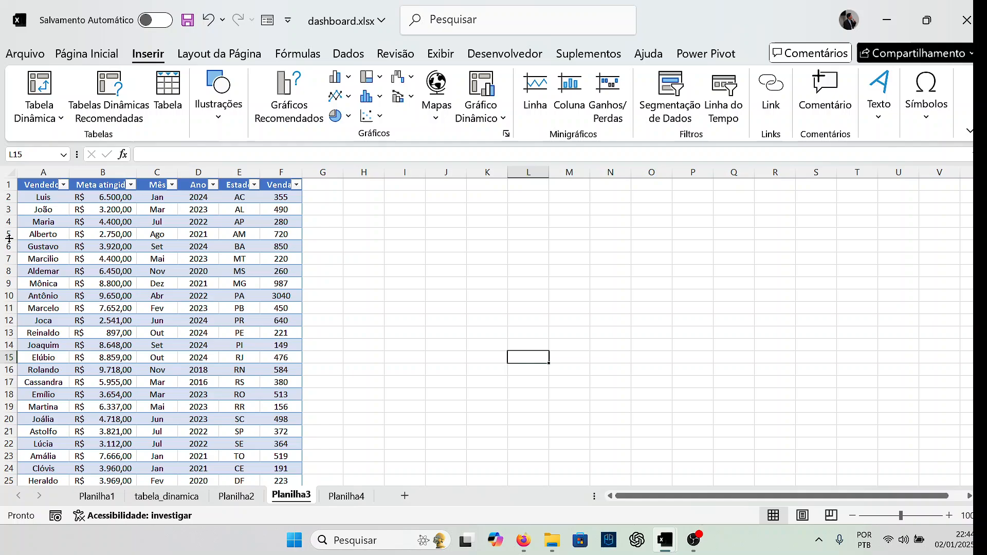
{"action": "left_click", "coordinate": [34, 188]}
{"action": "scroll", "coordinate": [207, 317], "scroll_direction": "down", "scroll_amount": 4}
{"action": "left_click", "coordinate": [291, 374], "text": "shift"}
{"action": "scroll", "coordinate": [376, 394], "scroll_direction": "up", "scroll_amount": 4}
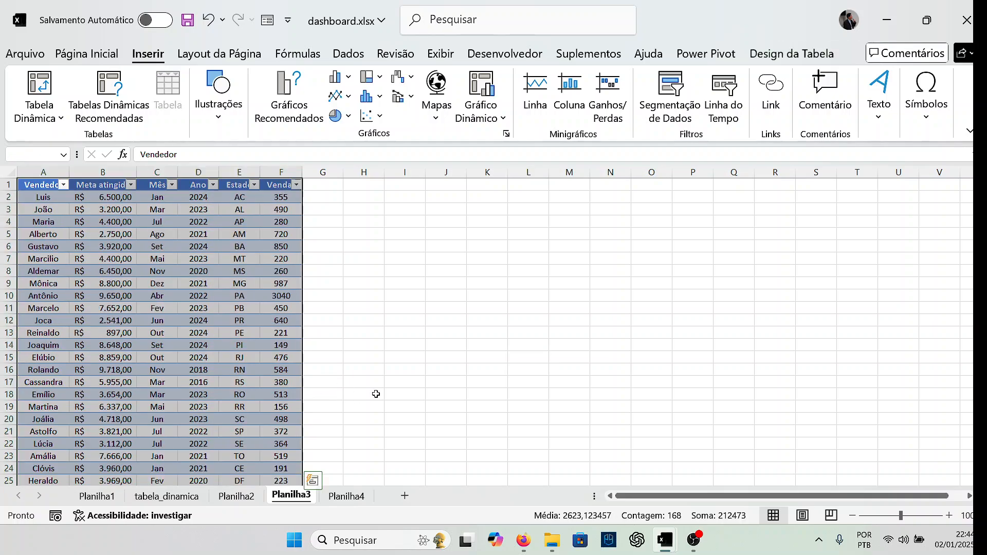
{"action": "left_click", "coordinate": [375, 394]}
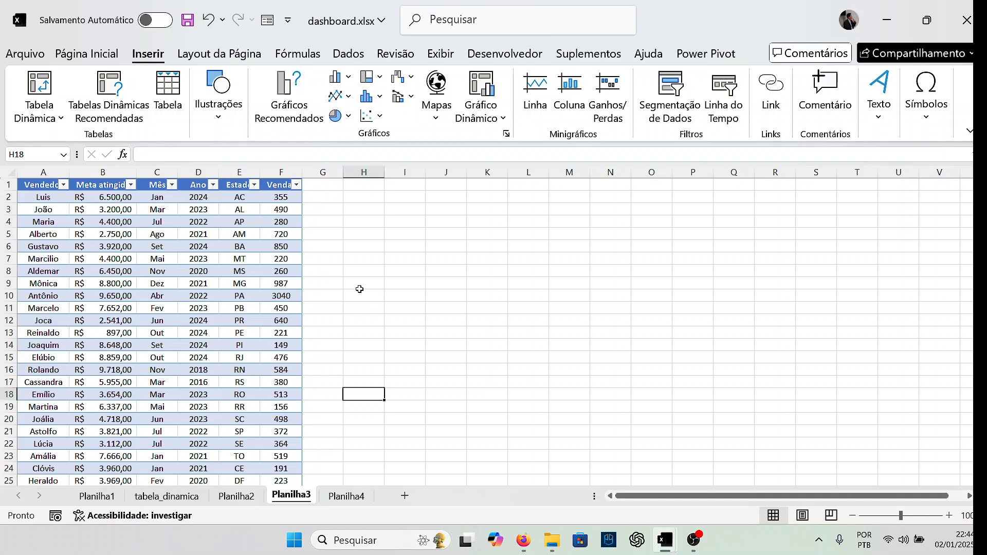
Step: Undo the column filtering and the table creation, returning the sales data to a plain selected range
{"action": "key", "text": "ctrl+z"}
{"action": "key", "text": "ctrl+z"}
{"action": "key", "text": "ctrl+z"}
{"action": "key", "text": "ctrl+z"}
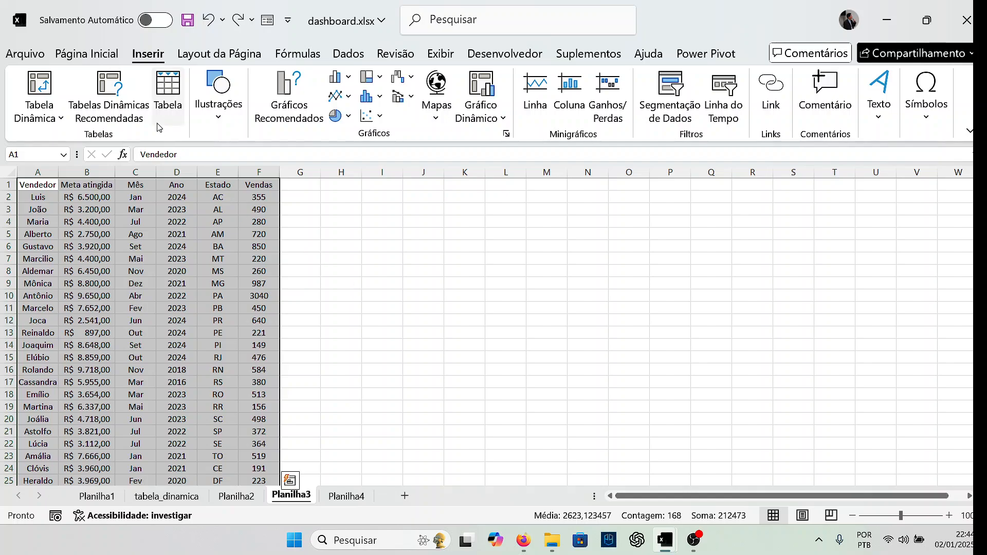
Step: Examine the recommended PivotTables for the sales data, previewing the second suggestion and Soma de Meta atingida por Mês, and close them without inserting one
{"action": "left_click", "coordinate": [126, 110]}
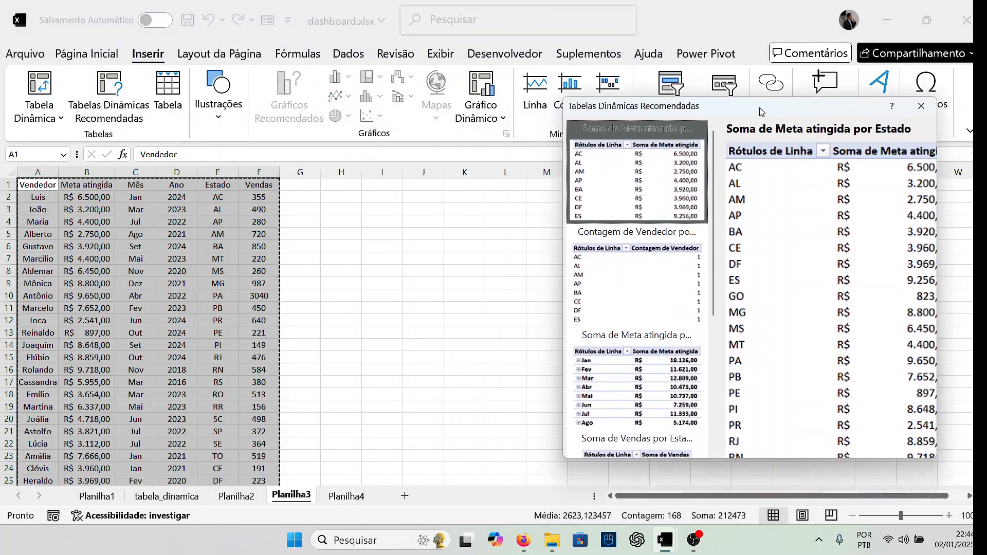
{"action": "left_click_drag", "start_coordinate": [762, 112], "coordinate": [765, 110]}
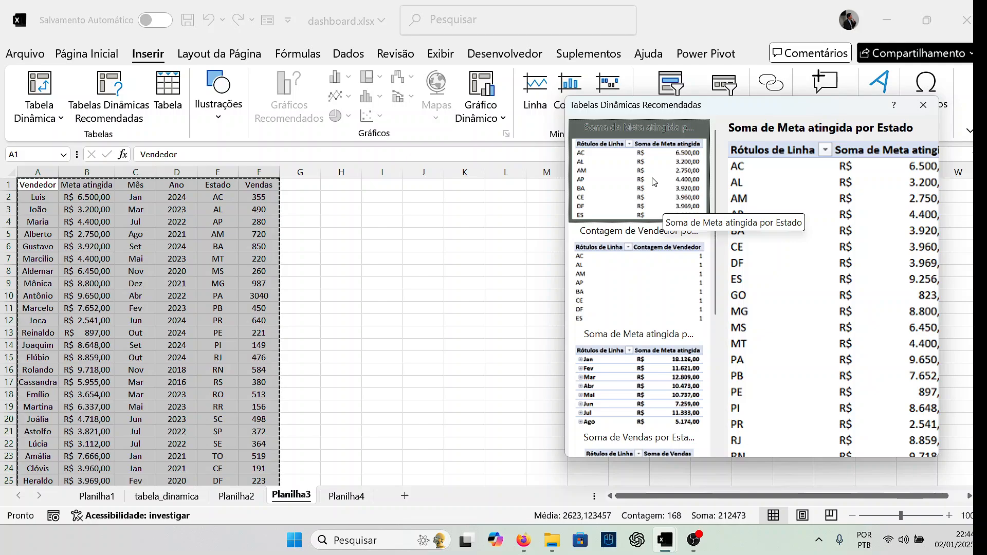
{"action": "left_click", "coordinate": [663, 278]}
{"action": "left_click", "coordinate": [663, 378]}
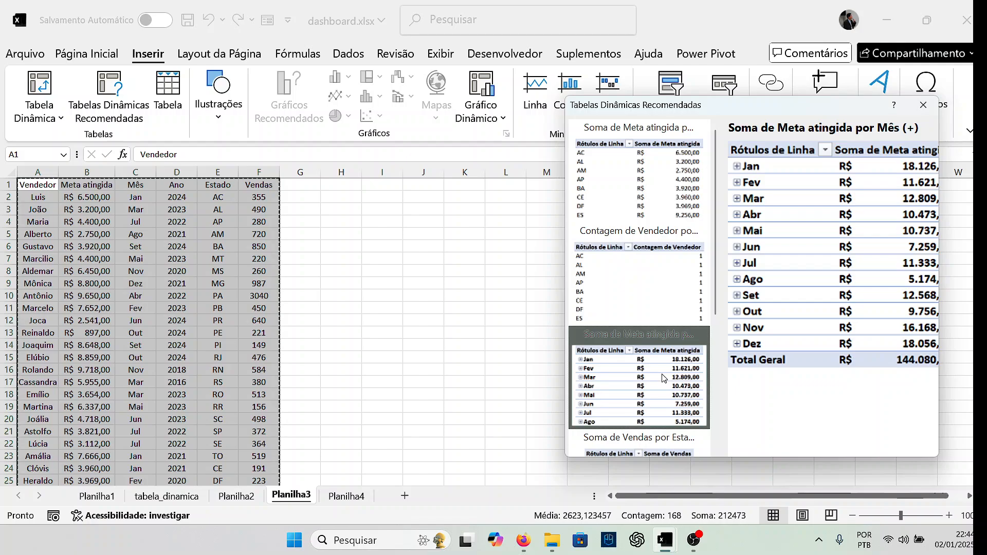
{"action": "scroll", "coordinate": [662, 379], "scroll_direction": "down", "scroll_amount": 5}
{"action": "scroll", "coordinate": [653, 308], "scroll_direction": "up", "scroll_amount": 5}
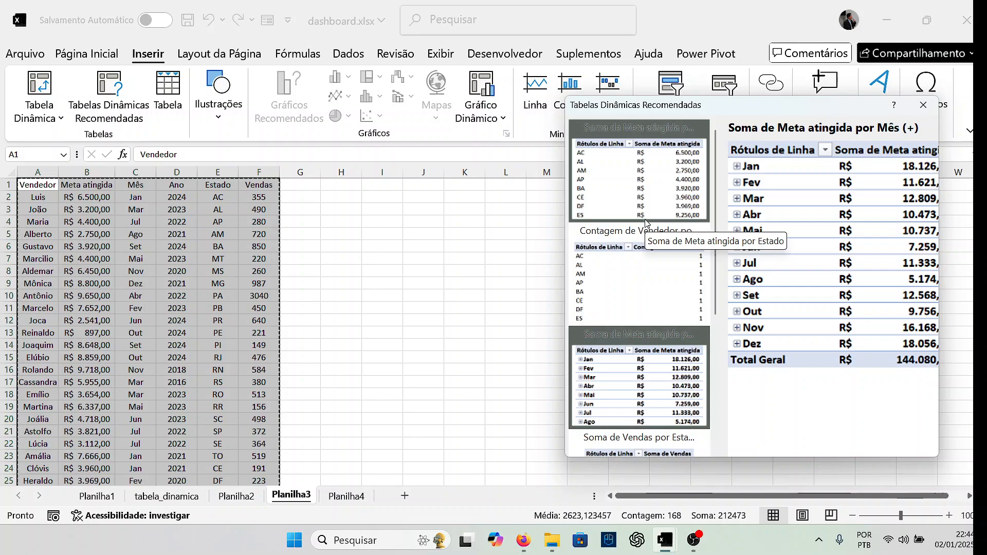
{"action": "left_click", "coordinate": [923, 106]}
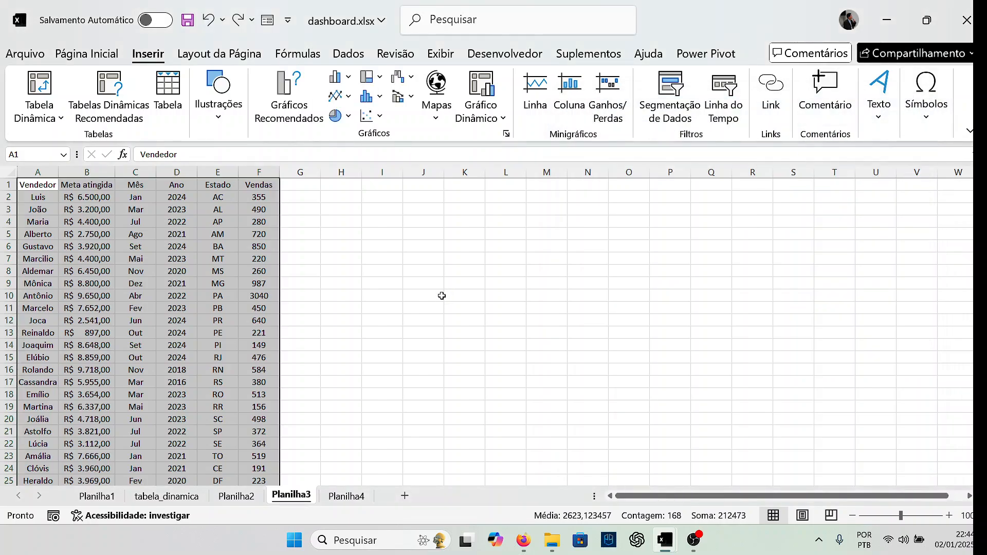
Step: Insert a PivotTable from Planilha3!$A$1:$F$28 into the existing worksheet at cell K1
{"action": "left_click", "coordinate": [59, 118]}
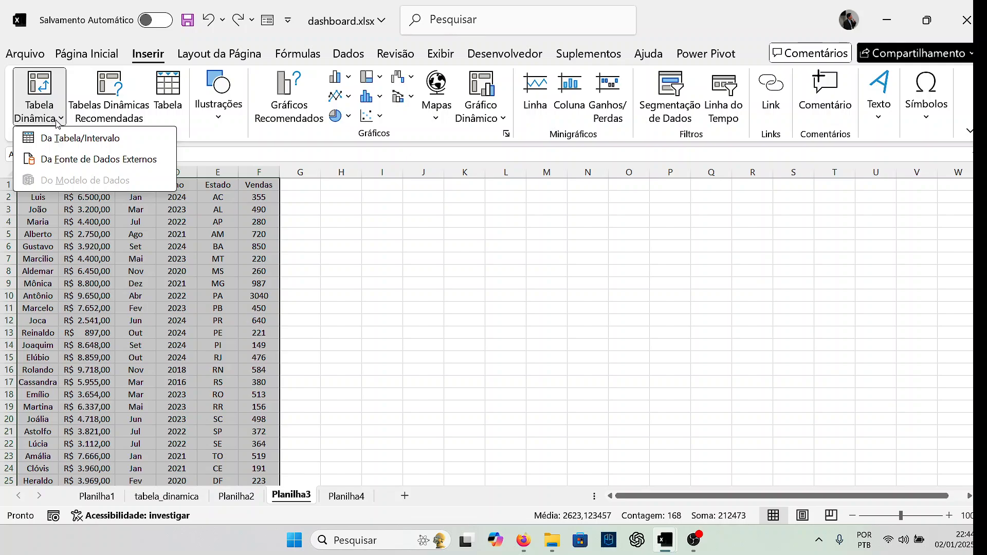
{"action": "left_click", "coordinate": [95, 139]}
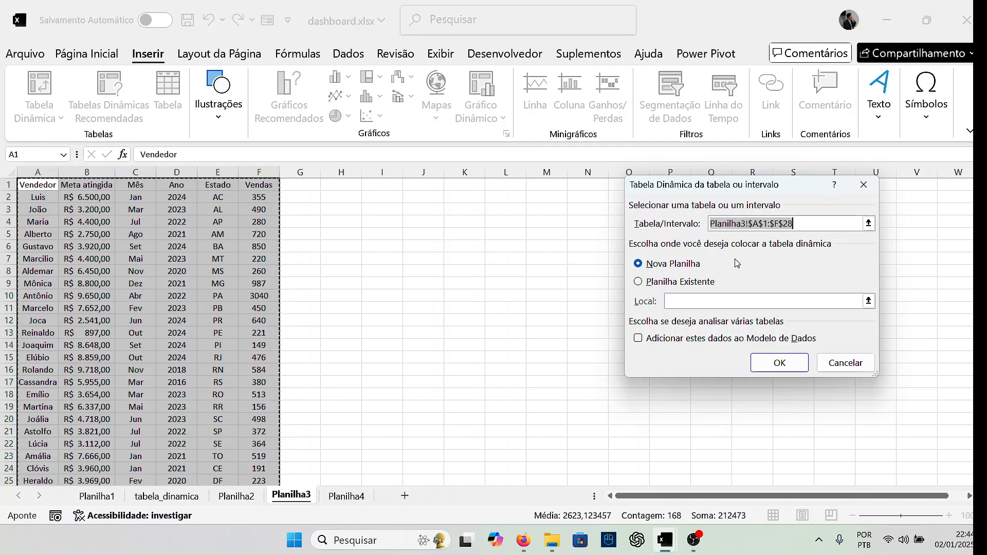
{"action": "left_click", "coordinate": [703, 284]}
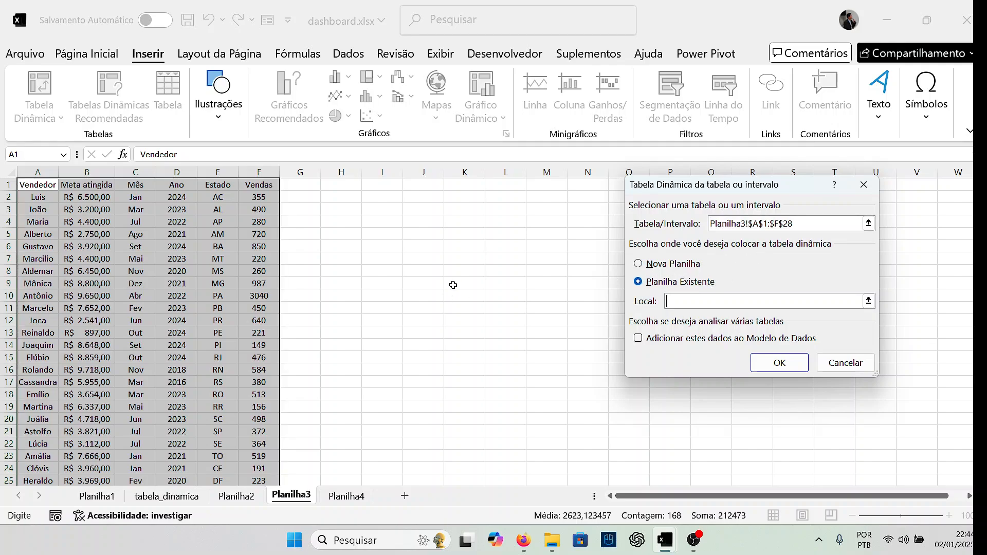
{"action": "left_click", "coordinate": [473, 188]}
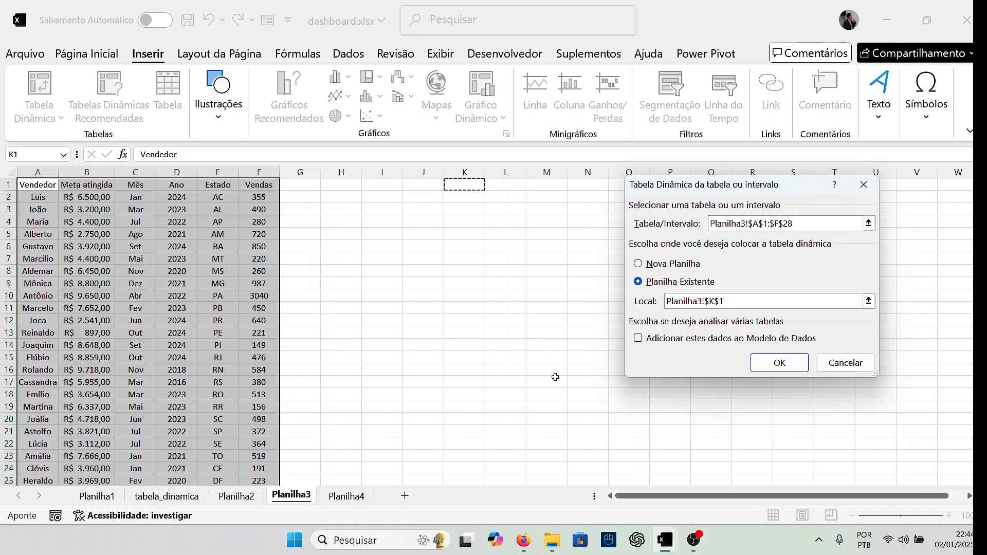
{"action": "left_click", "coordinate": [780, 366]}
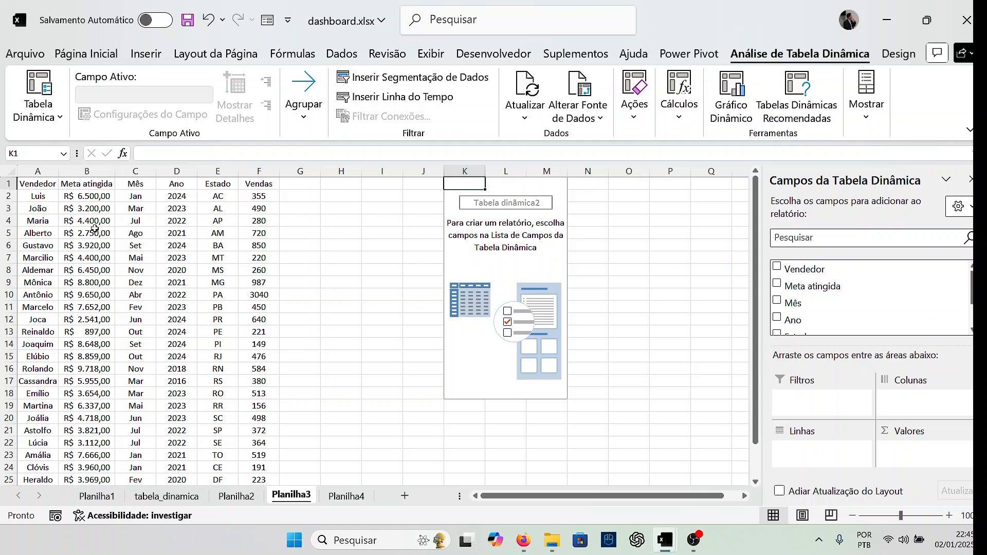
{"action": "left_click_drag", "start_coordinate": [49, 187], "coordinate": [264, 188]}
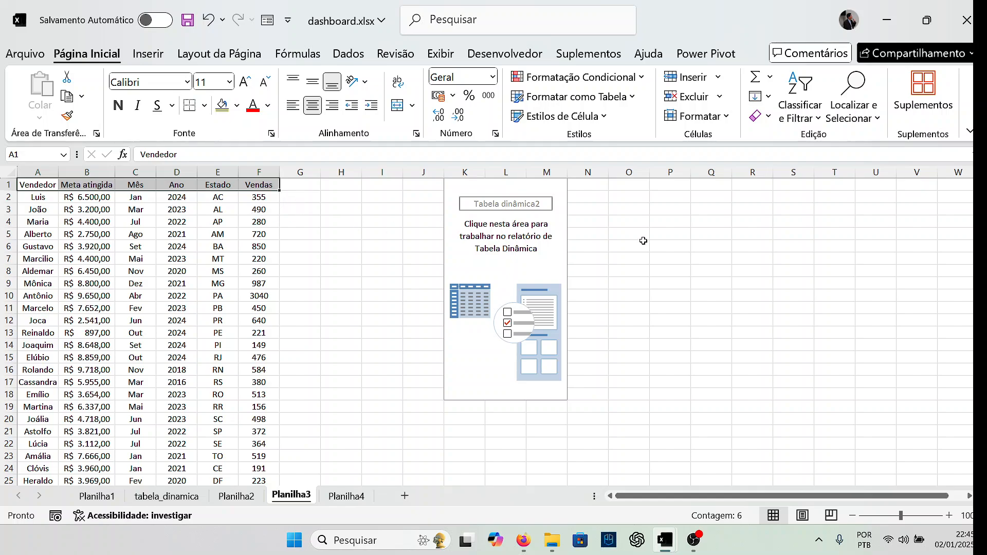
{"action": "left_click", "coordinate": [677, 244]}
{"action": "scroll", "coordinate": [607, 275], "scroll_direction": "down", "scroll_amount": 2}
{"action": "scroll", "coordinate": [606, 275], "scroll_direction": "up", "scroll_amount": 2}
Step: Add Vendedor as the PivotTable's row field and Meta atingida as its summed value field
{"action": "left_click", "coordinate": [562, 184]}
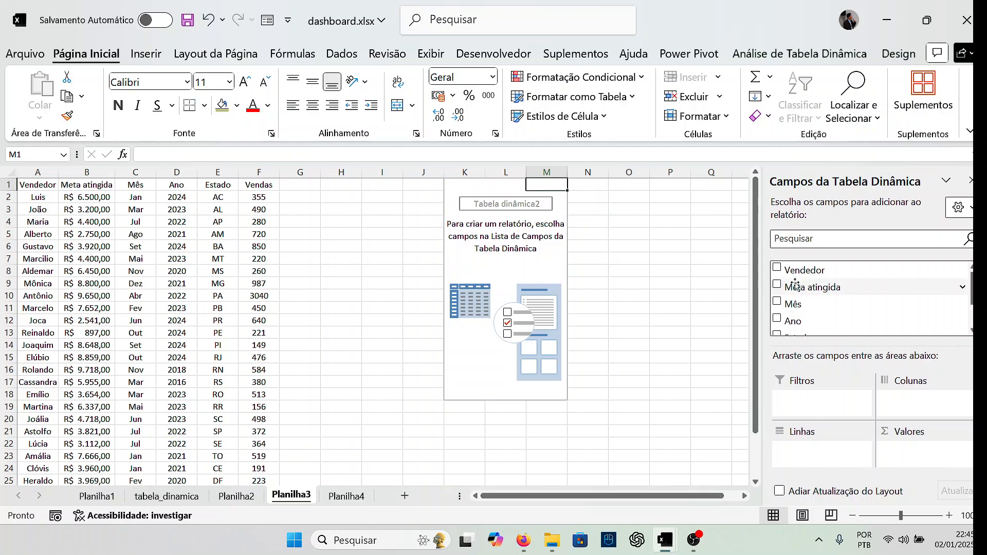
{"action": "left_click", "coordinate": [778, 269]}
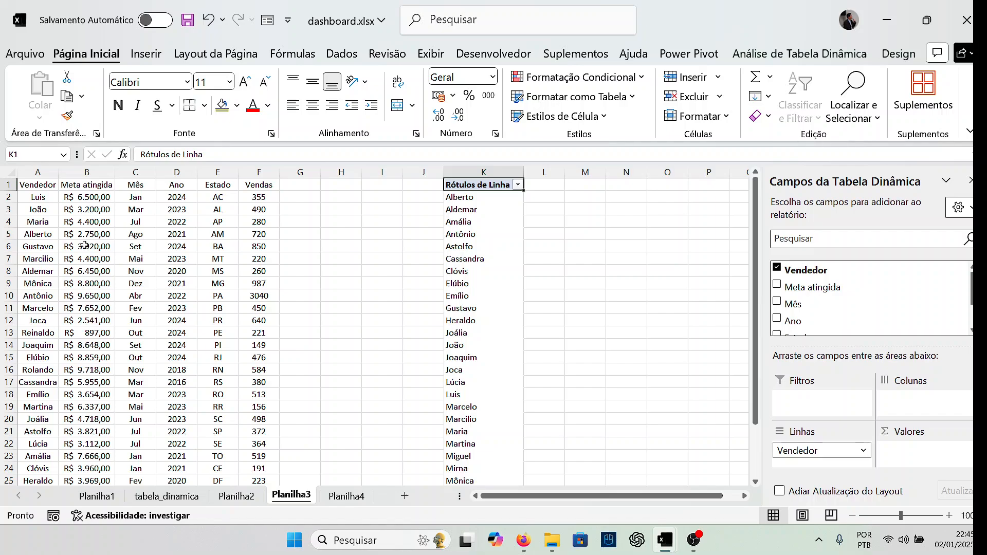
{"action": "left_click", "coordinate": [518, 185]}
{"action": "key", "text": "Escape"}
{"action": "left_click", "coordinate": [776, 286]}
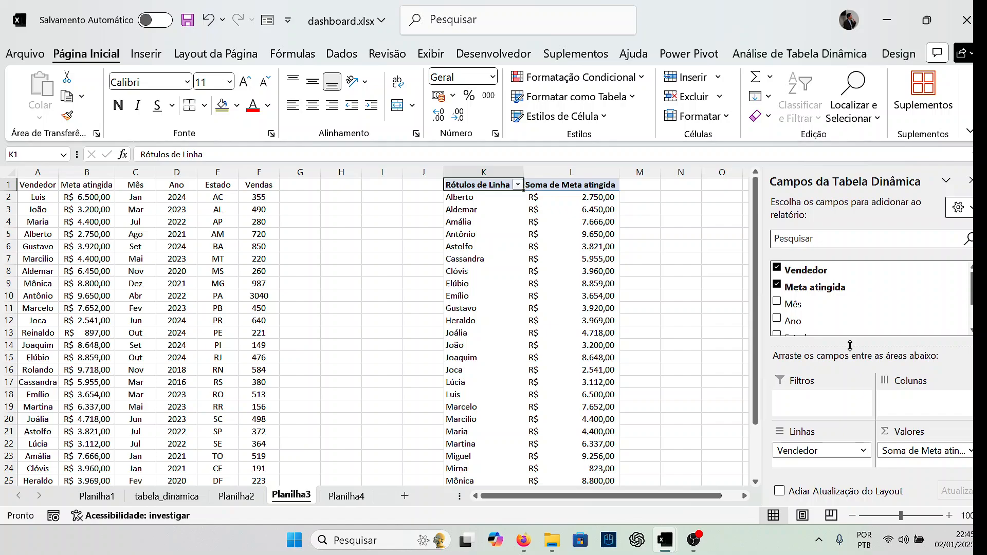
{"action": "scroll", "coordinate": [896, 327], "scroll_direction": "down", "scroll_amount": 1}
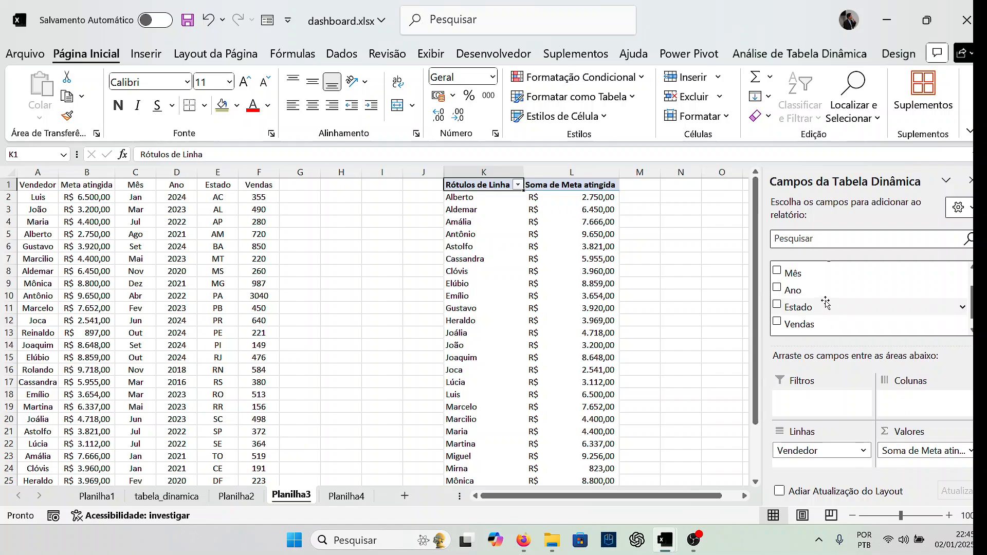
Step: Move Meta atingida from the PivotTable's values to its columns and check the column label filter
{"action": "left_click", "coordinate": [868, 456]}
{"action": "left_click", "coordinate": [867, 457]}
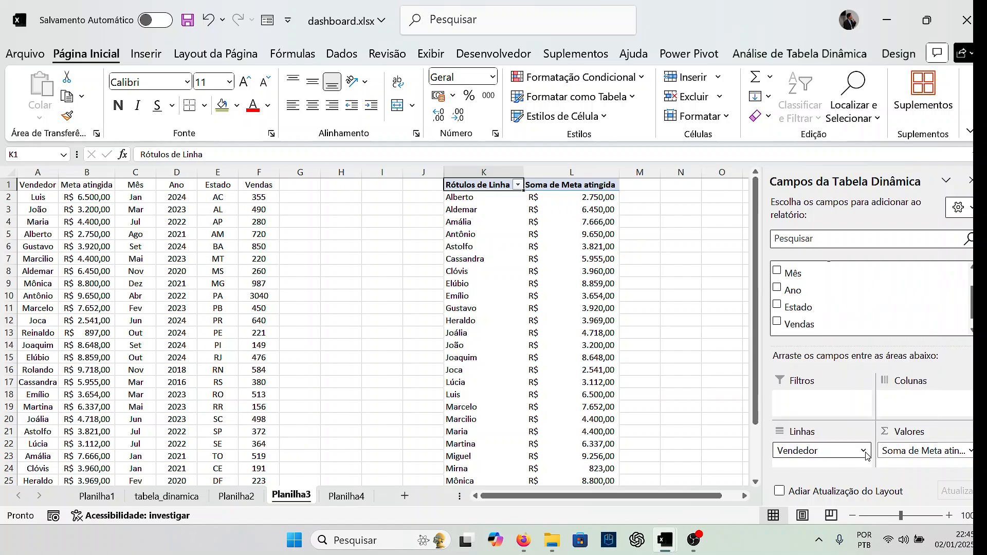
{"action": "left_click", "coordinate": [949, 451]}
{"action": "left_click", "coordinate": [950, 451]}
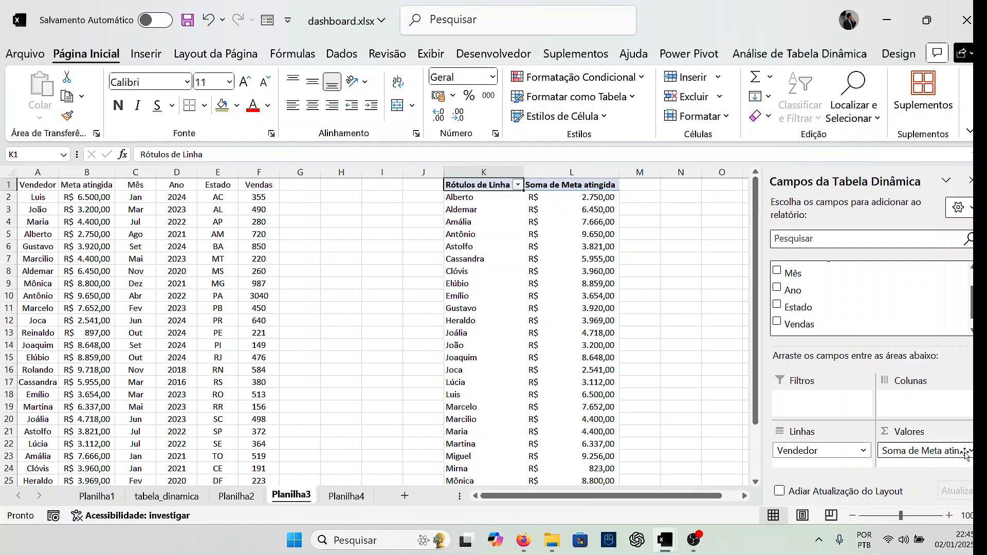
{"action": "left_click_drag", "start_coordinate": [926, 451], "coordinate": [920, 402]}
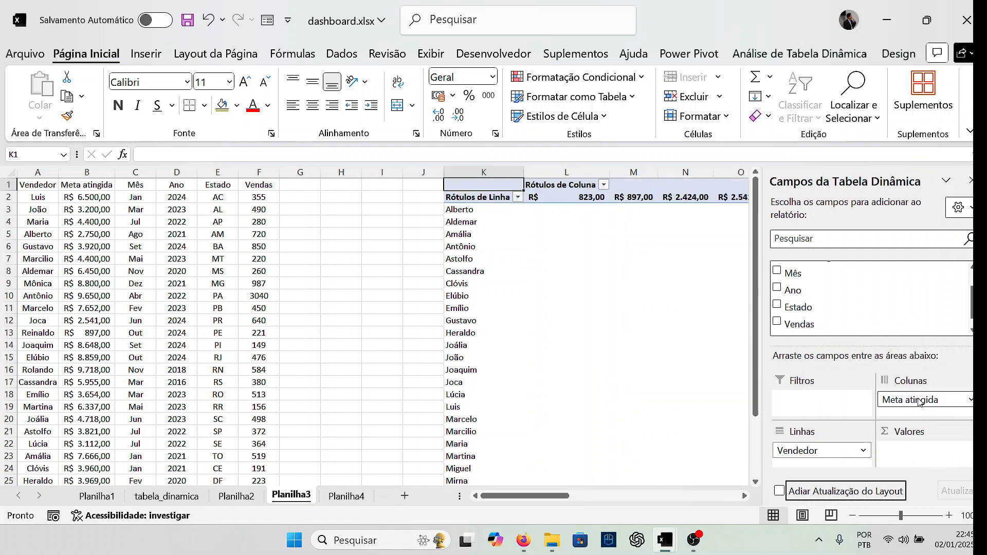
{"action": "left_click", "coordinate": [605, 186]}
{"action": "key", "text": "Escape"}
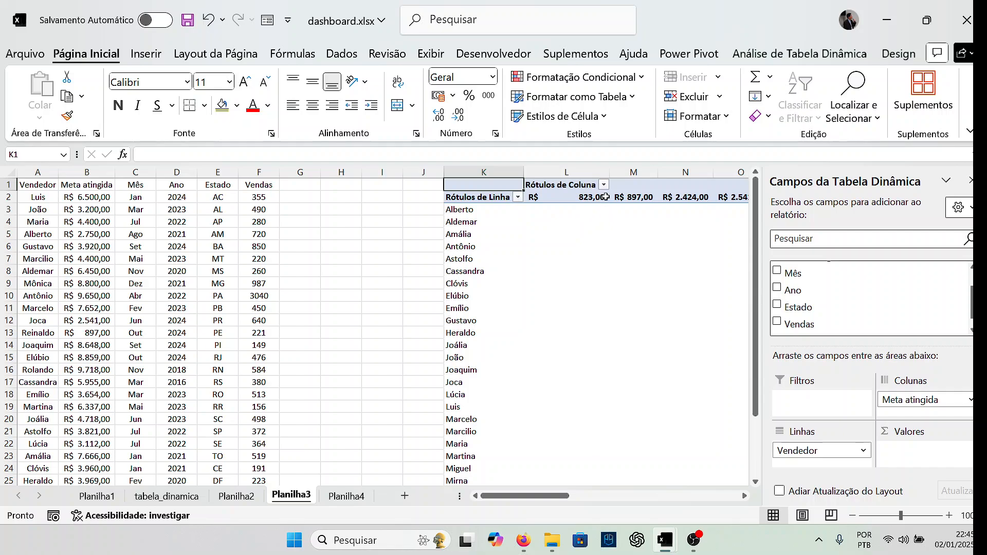
{"action": "left_click", "coordinate": [604, 185]}
{"action": "key", "text": "Escape"}
Step: Move Meta atingida from the columns to the PivotTable's report filter
{"action": "left_click_drag", "start_coordinate": [935, 401], "coordinate": [815, 401]}
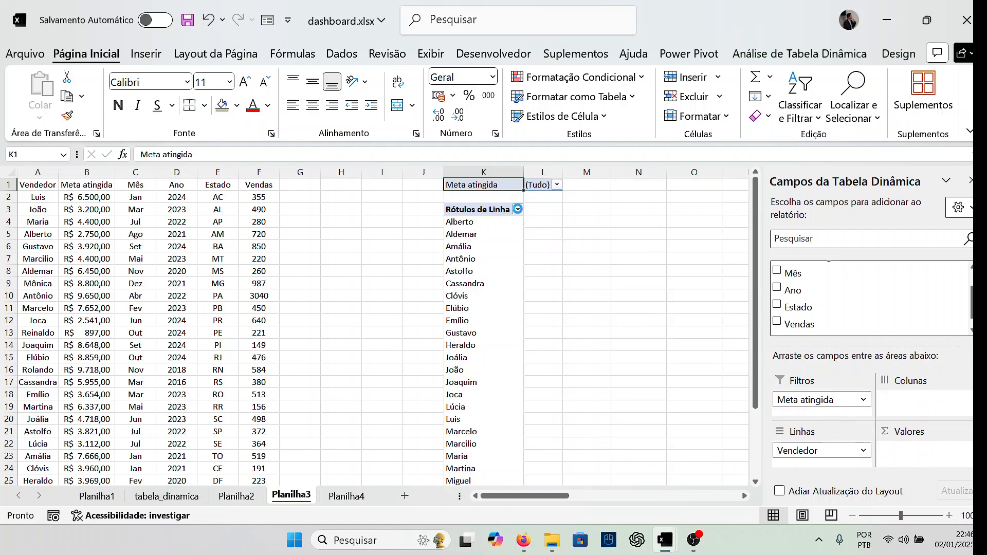
{"action": "left_click", "coordinate": [518, 209]}
{"action": "key", "text": "Escape"}
Step: Filter the report by several Meta atingida values, R$ 2.424,00, R$ 2.541,00 and R$ 2.750,00, and review the selection
{"action": "left_click", "coordinate": [558, 186]}
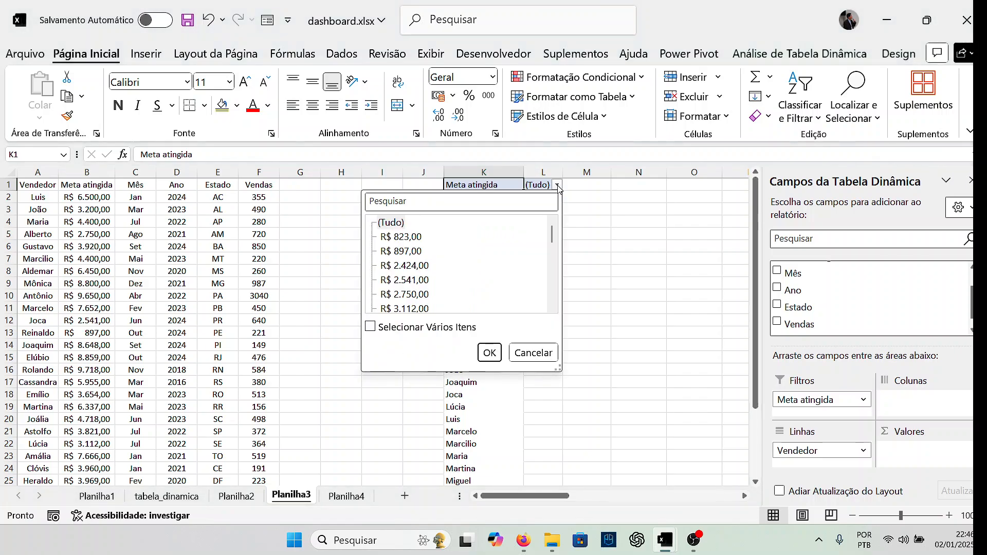
{"action": "left_click", "coordinate": [422, 269]}
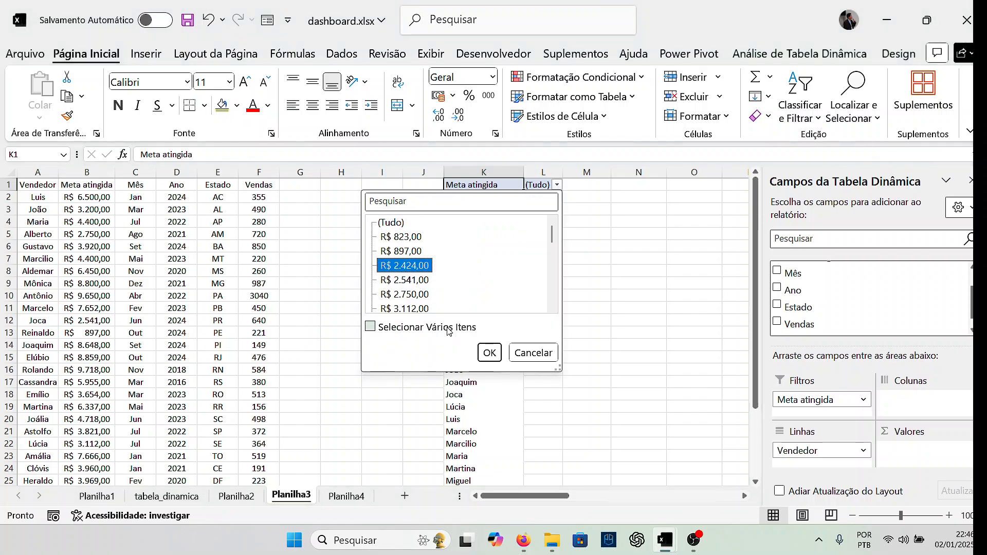
{"action": "left_click", "coordinate": [374, 330]}
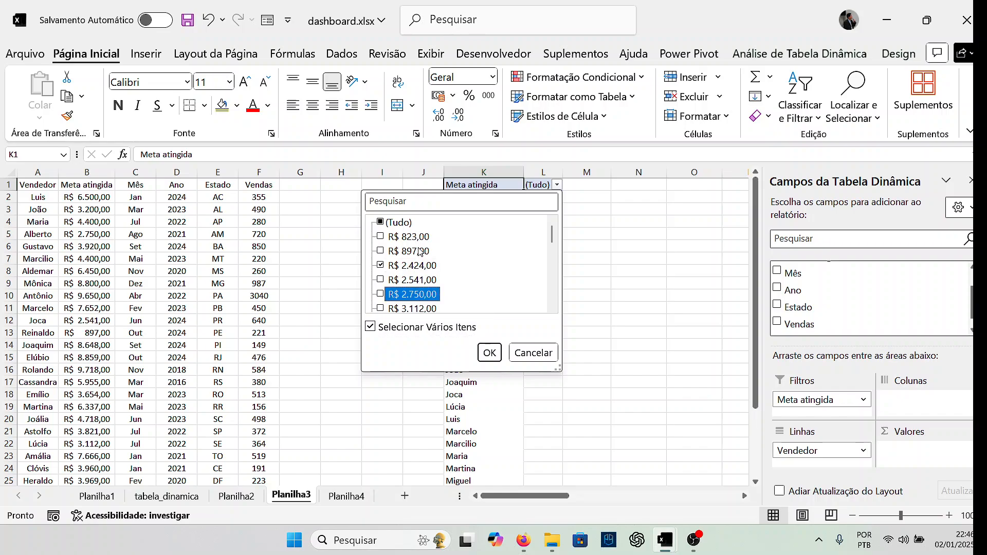
{"action": "left_click", "coordinate": [380, 292]}
{"action": "left_click", "coordinate": [381, 279]}
{"action": "left_click", "coordinate": [489, 353]}
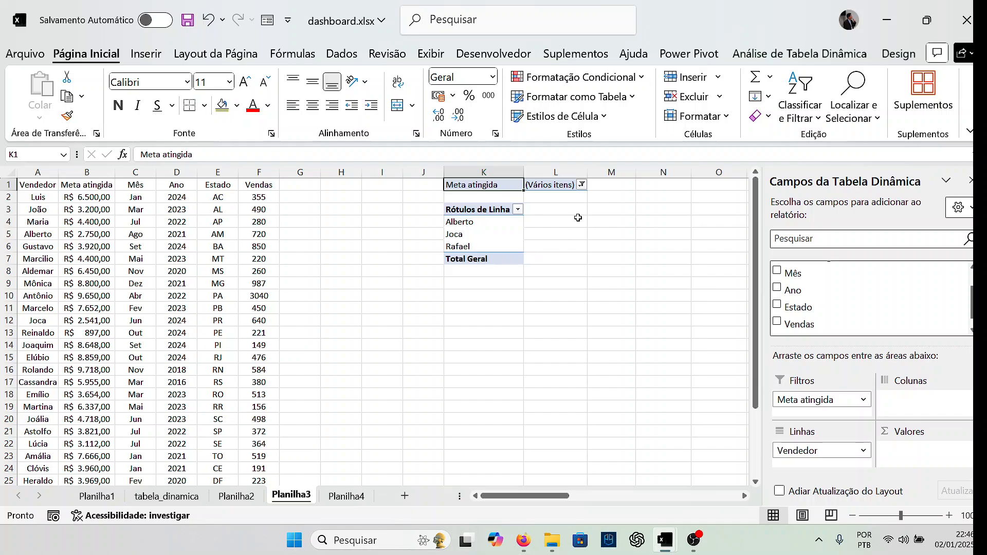
{"action": "left_click", "coordinate": [582, 185]}
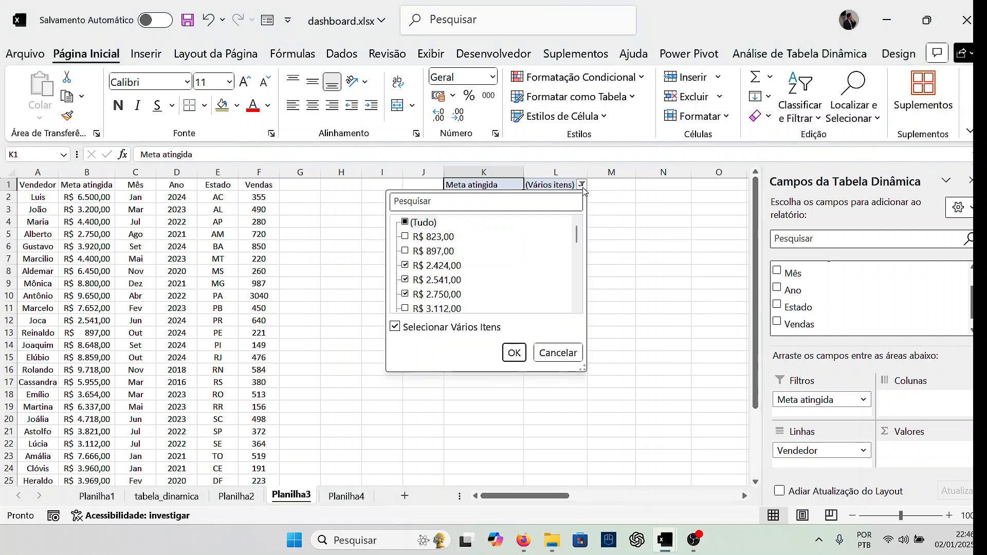
{"action": "left_click", "coordinate": [583, 187]}
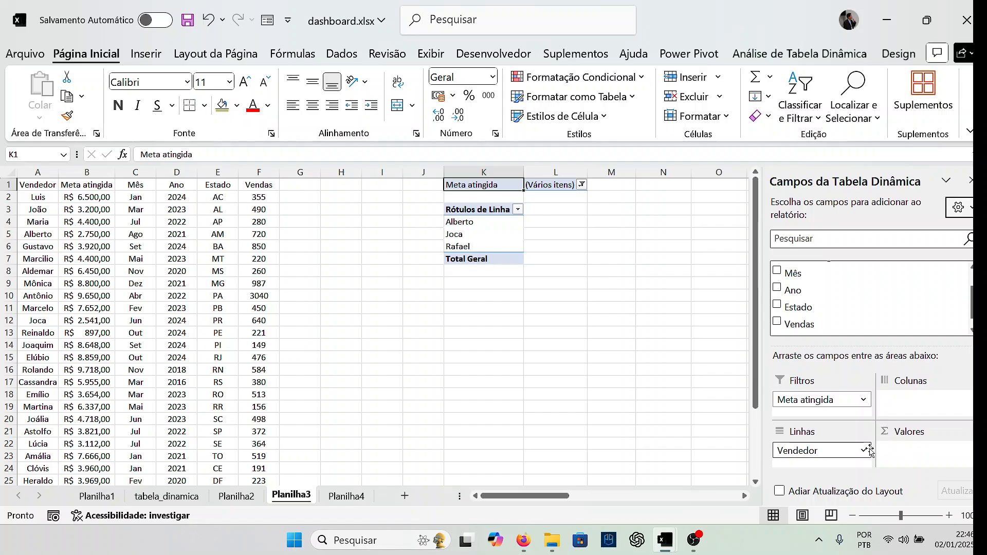
Step: Undo the report filter and column placements of Meta atingida, restoring it as the summed value field
{"action": "scroll", "coordinate": [812, 312], "scroll_direction": "down", "scroll_amount": 1}
{"action": "scroll", "coordinate": [823, 321], "scroll_direction": "up", "scroll_amount": 1}
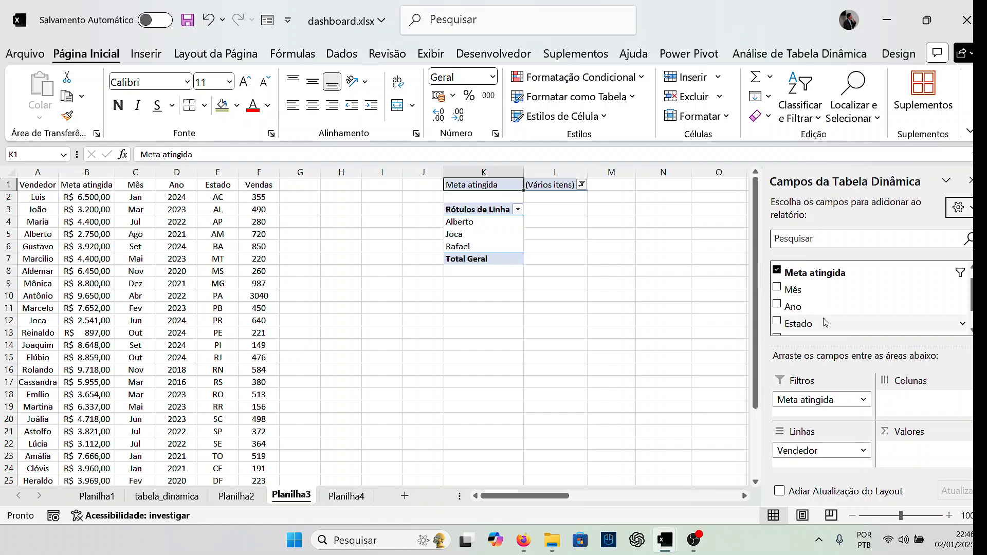
{"action": "scroll", "coordinate": [824, 323], "scroll_direction": "down", "scroll_amount": 1}
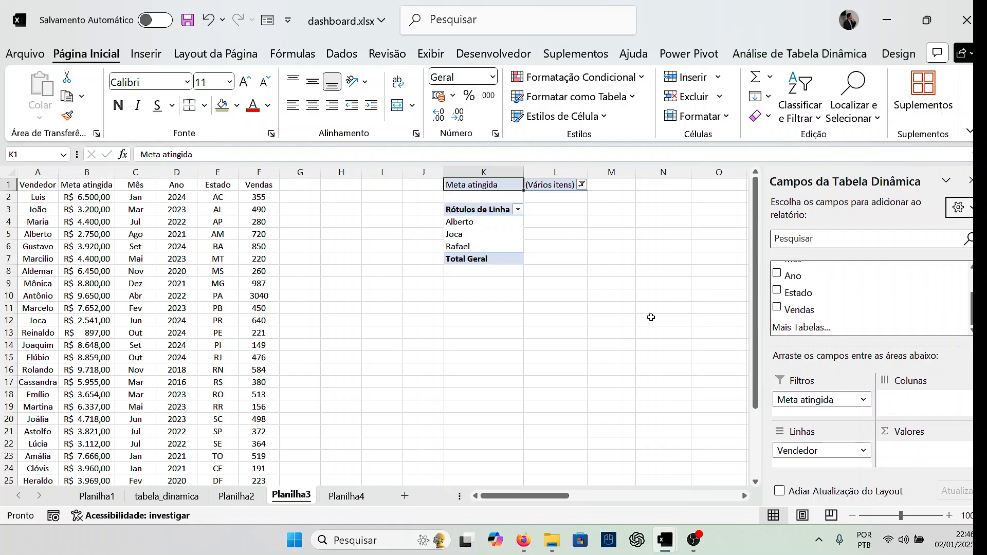
{"action": "key", "text": "ctrl+z"}
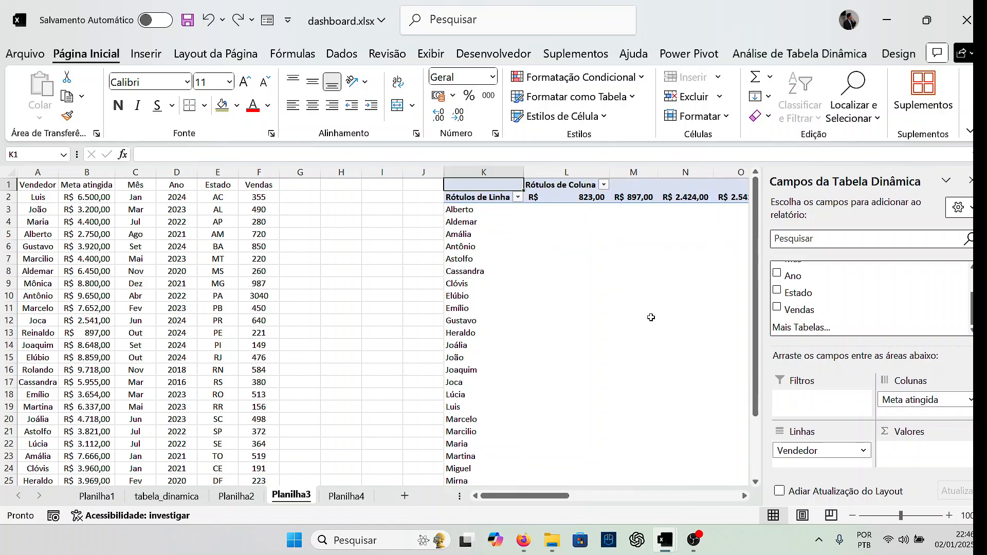
{"action": "key", "text": "ctrl+z"}
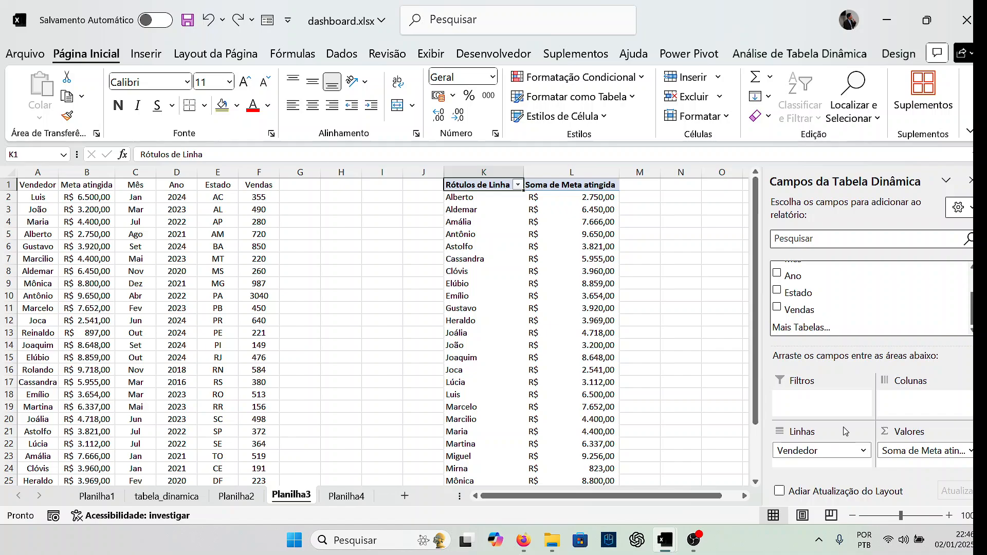
Step: Add Vendas as the PivotTable's column field and review its label filter, keeping all items selected
{"action": "left_click", "coordinate": [821, 334]}
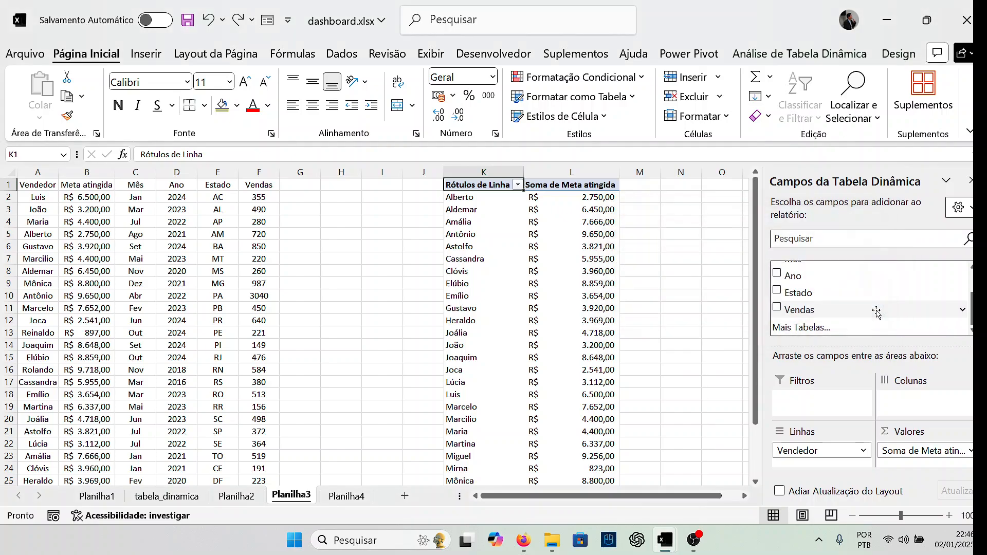
{"action": "left_click", "coordinate": [861, 305]}
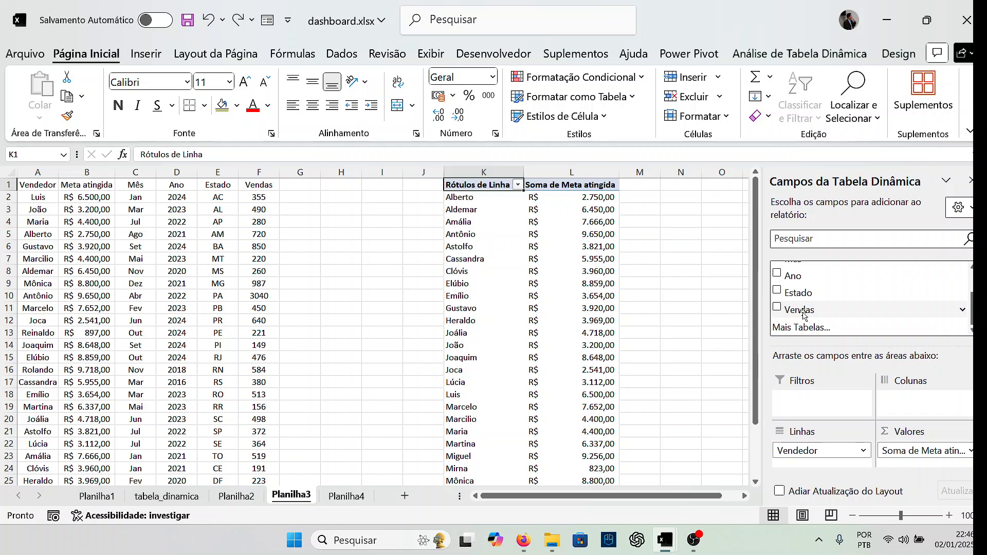
{"action": "left_click_drag", "start_coordinate": [798, 309], "coordinate": [919, 405]}
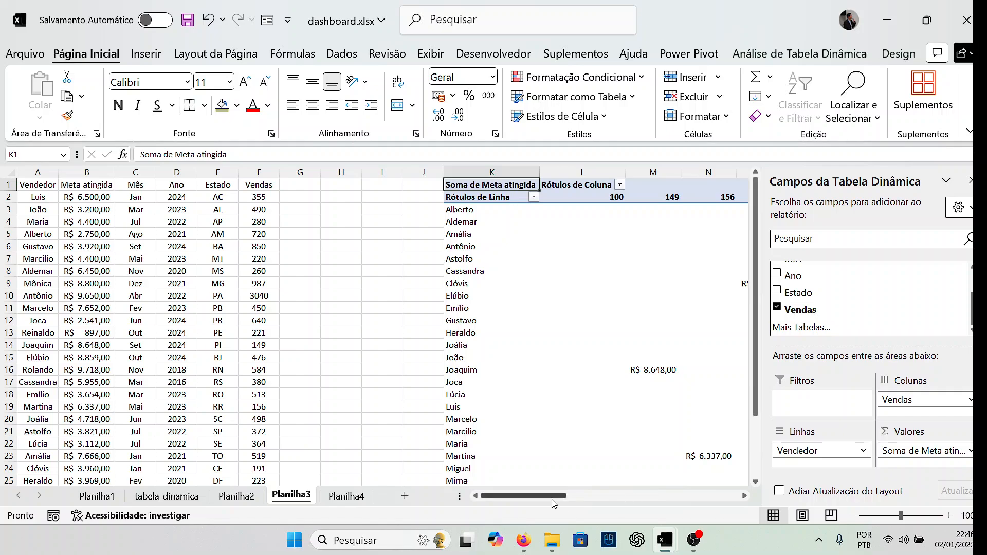
{"action": "left_click_drag", "start_coordinate": [552, 502], "coordinate": [385, 282]}
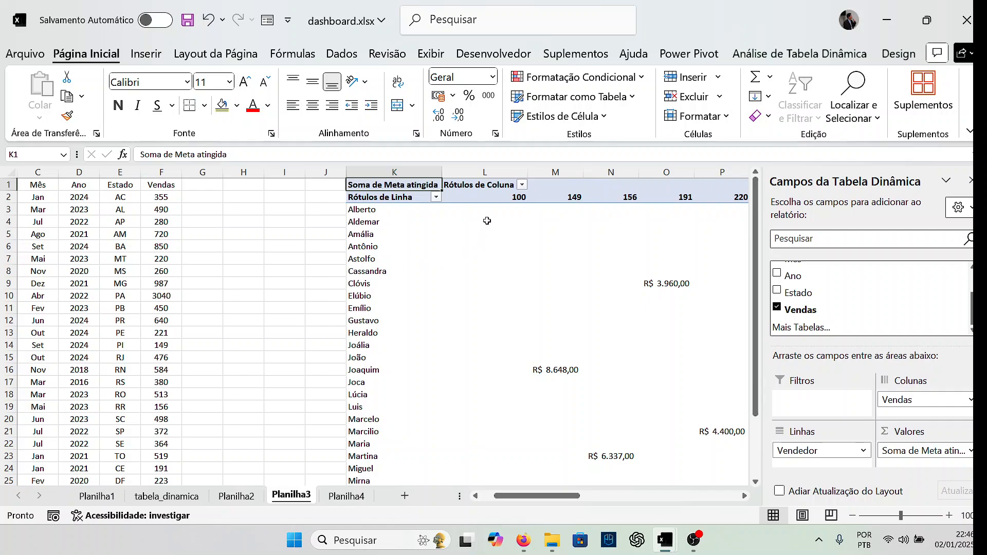
{"action": "left_click", "coordinate": [522, 185]}
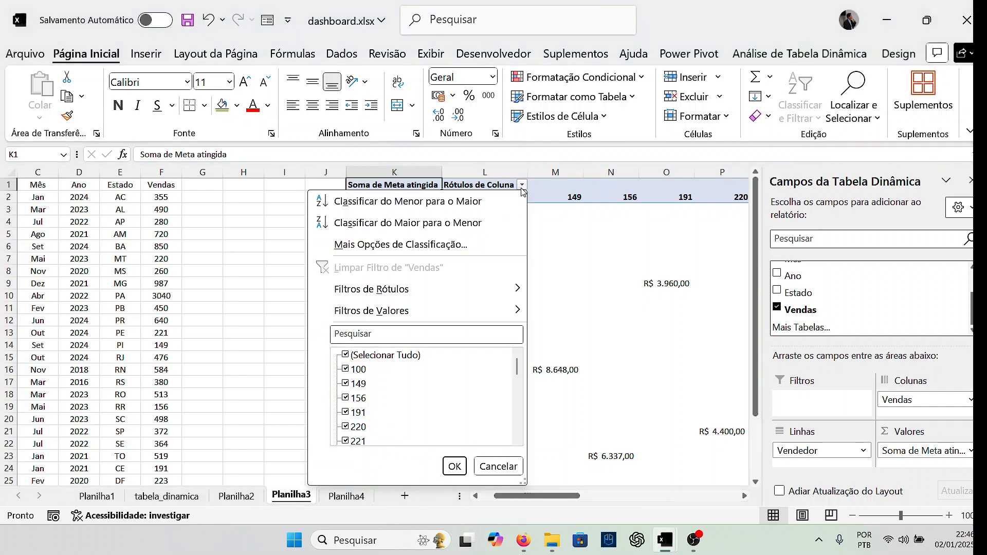
{"action": "left_click", "coordinate": [455, 467]}
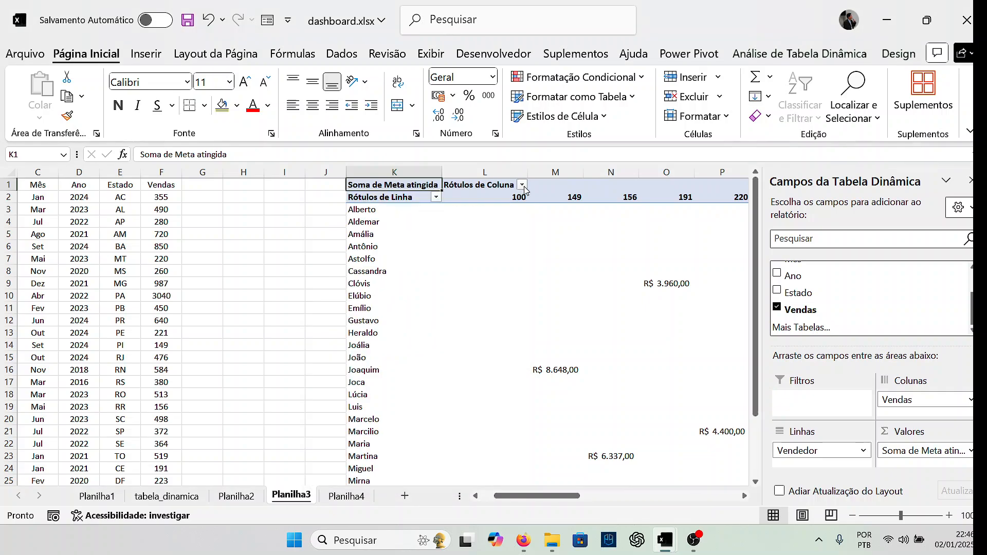
Step: Filter the Vendedor row labels to only the four sellers whose Vendas are 191, 476, 519 and 3040
{"action": "left_click", "coordinate": [436, 198]}
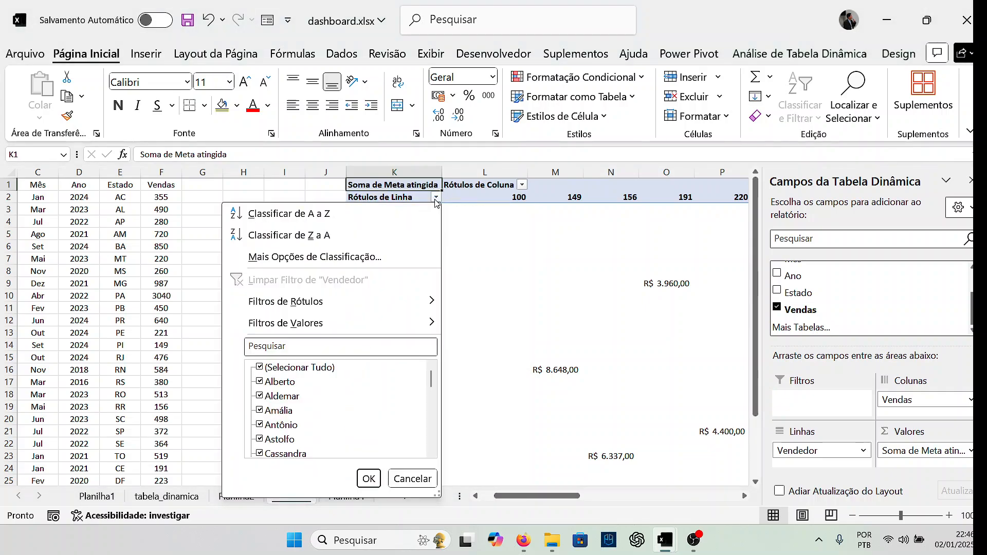
{"action": "left_click", "coordinate": [436, 198]}
{"action": "left_click", "coordinate": [436, 199]}
{"action": "left_click", "coordinate": [262, 368]}
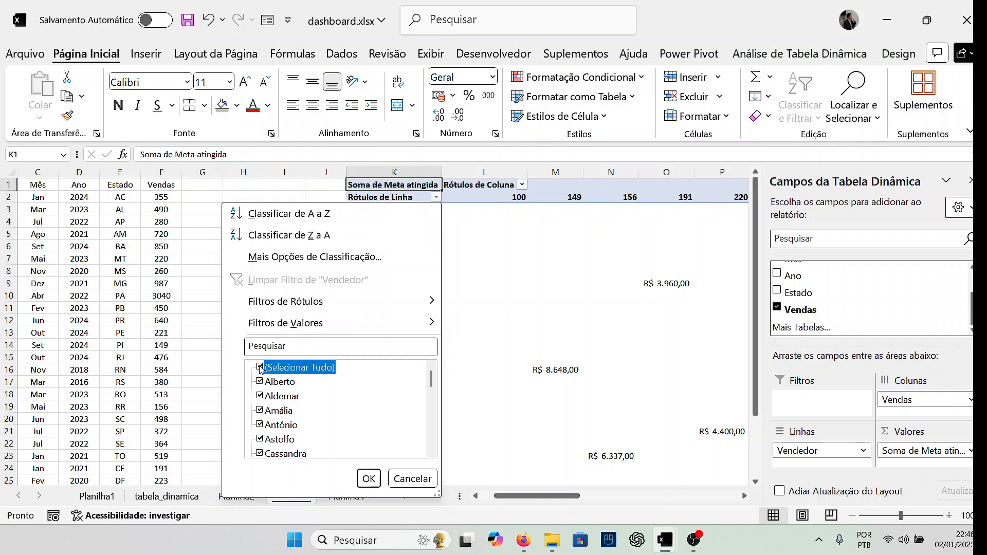
{"action": "left_click", "coordinate": [261, 410]}
{"action": "left_click", "coordinate": [261, 425]}
{"action": "scroll", "coordinate": [265, 426], "scroll_direction": "down", "scroll_amount": 3}
{"action": "scroll", "coordinate": [261, 424], "scroll_direction": "up", "scroll_amount": 1}
{"action": "left_click", "coordinate": [261, 423]}
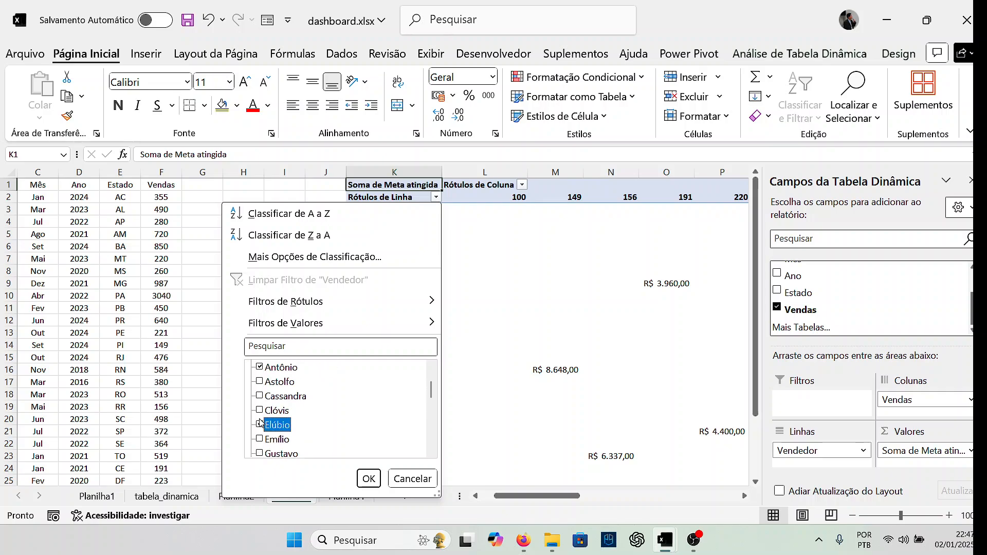
{"action": "left_click", "coordinate": [260, 411]}
{"action": "left_click", "coordinate": [369, 479]}
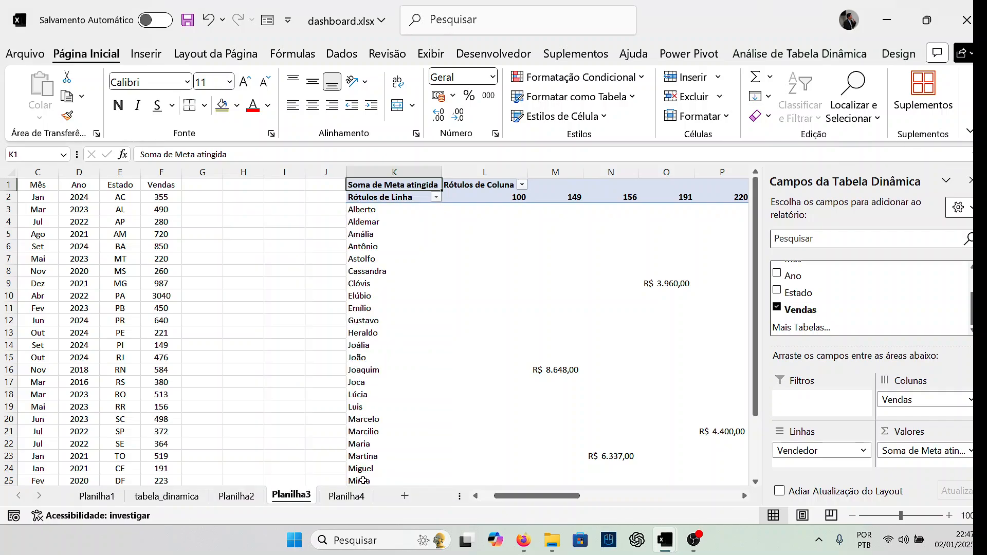
{"action": "left_click_drag", "start_coordinate": [526, 497], "coordinate": [540, 501]}
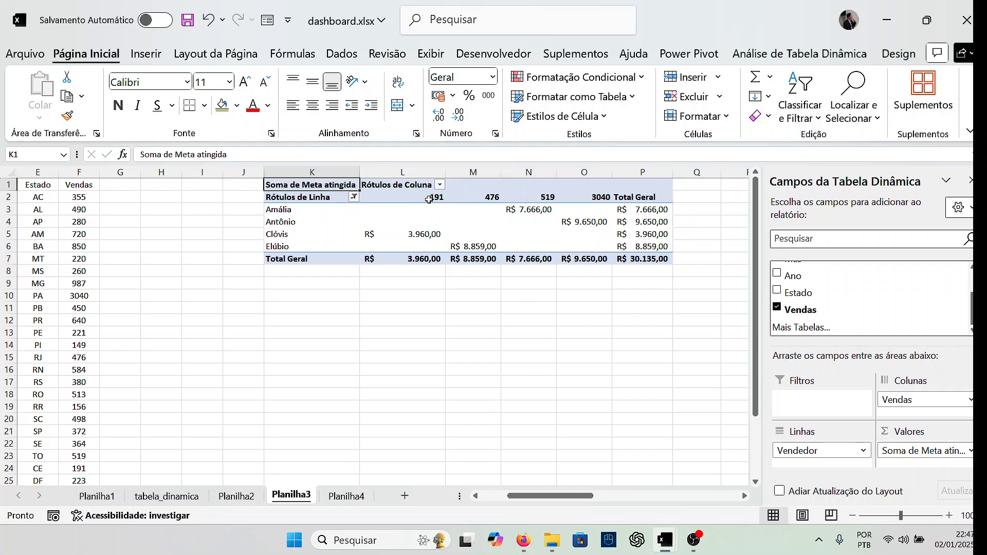
{"action": "left_click", "coordinate": [481, 199]}
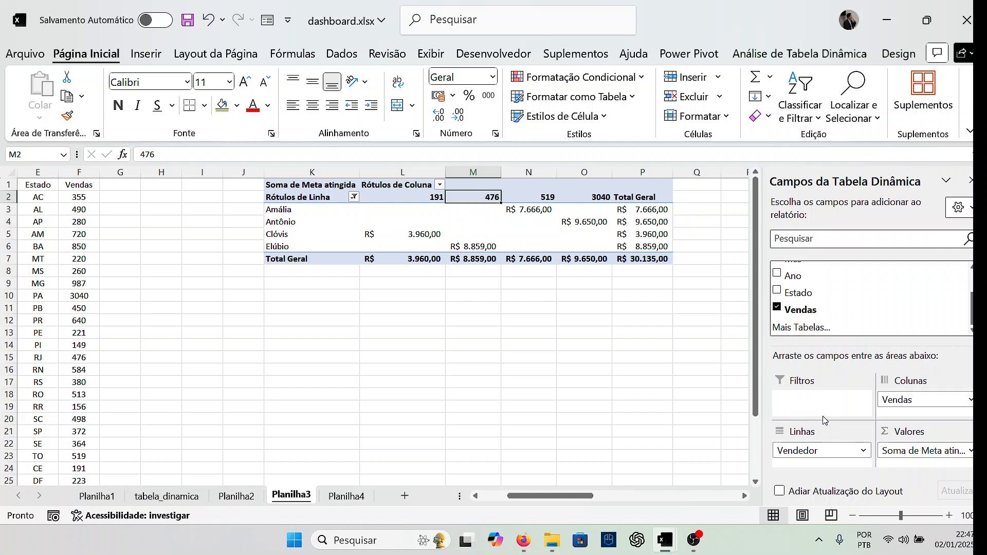
Step: Add Estado as the PivotTable's report filter, allow multiple items in it and deselect all states
{"action": "left_click_drag", "start_coordinate": [795, 293], "coordinate": [809, 402]}
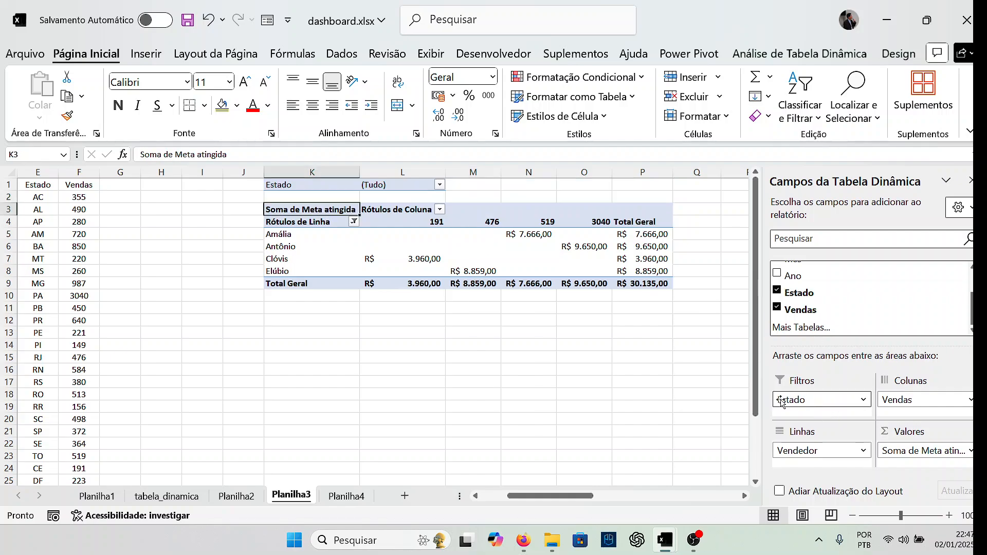
{"action": "left_click", "coordinate": [440, 184]}
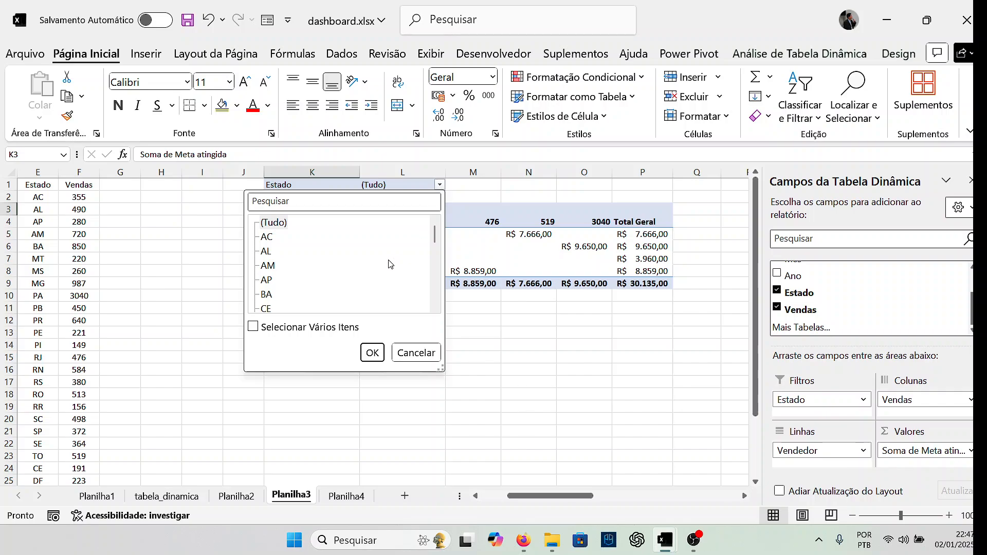
{"action": "scroll", "coordinate": [278, 285], "scroll_direction": "down", "scroll_amount": 1}
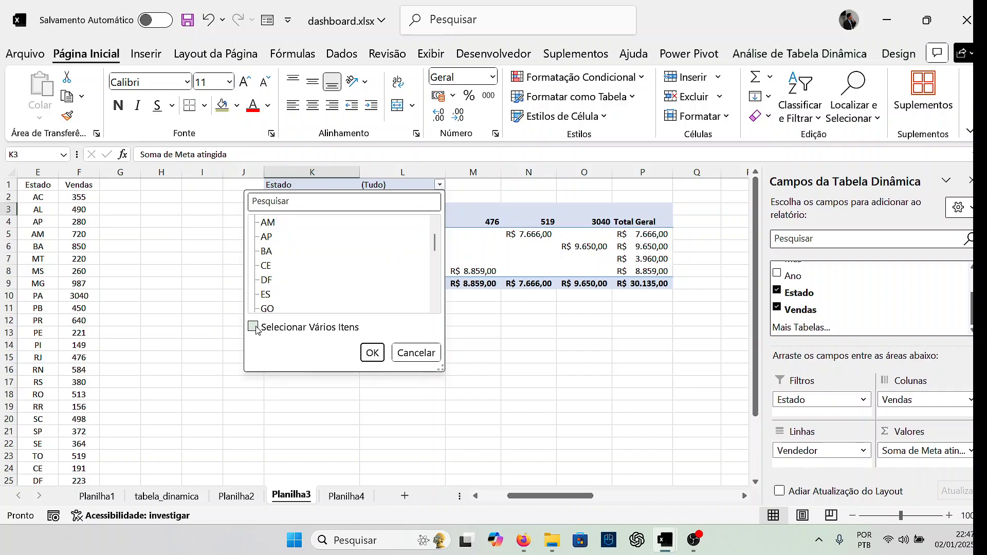
{"action": "left_click", "coordinate": [254, 328]}
{"action": "scroll", "coordinate": [263, 232], "scroll_direction": "up", "scroll_amount": 1}
{"action": "left_click", "coordinate": [264, 222]}
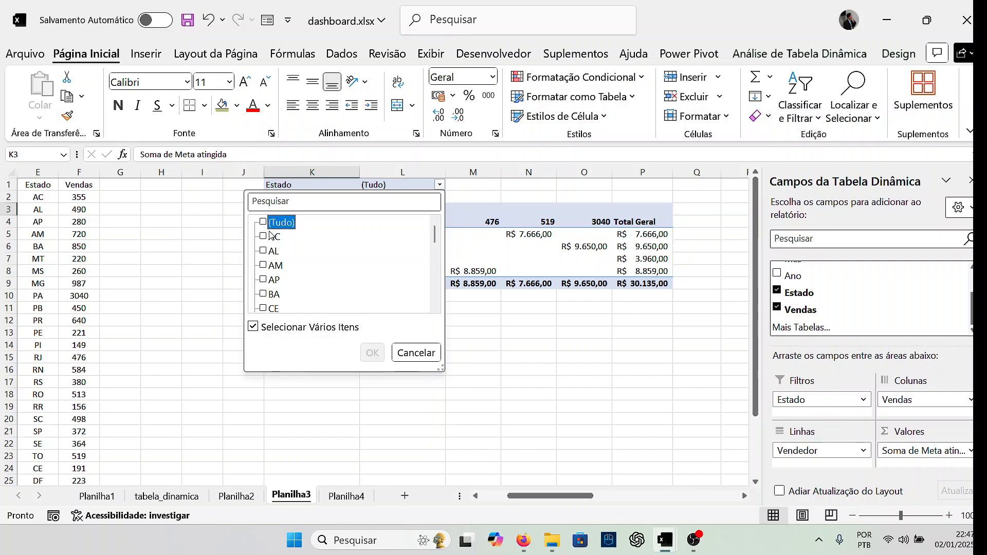
Step: Limit the Estado report filter to several states, including AC, AM and RR, and apply it
{"action": "left_click", "coordinate": [264, 237]}
{"action": "scroll", "coordinate": [301, 272], "scroll_direction": "down", "scroll_amount": 2}
{"action": "scroll", "coordinate": [268, 265], "scroll_direction": "up", "scroll_amount": 2}
{"action": "left_click", "coordinate": [264, 251]}
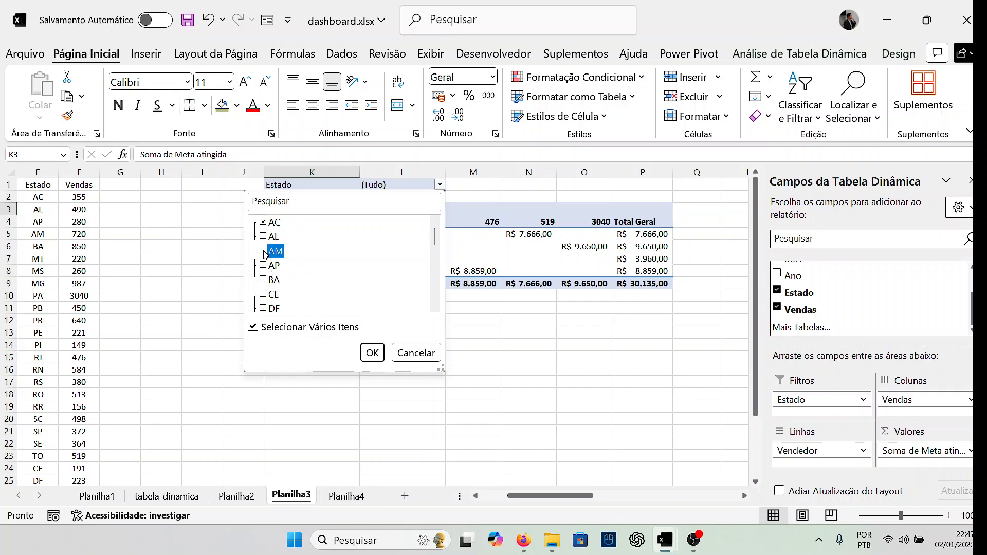
{"action": "scroll", "coordinate": [303, 283], "scroll_direction": "down", "scroll_amount": 1}
{"action": "scroll", "coordinate": [303, 282], "scroll_direction": "up", "scroll_amount": 1}
{"action": "left_click", "coordinate": [264, 280]}
{"action": "scroll", "coordinate": [314, 292], "scroll_direction": "down", "scroll_amount": 2}
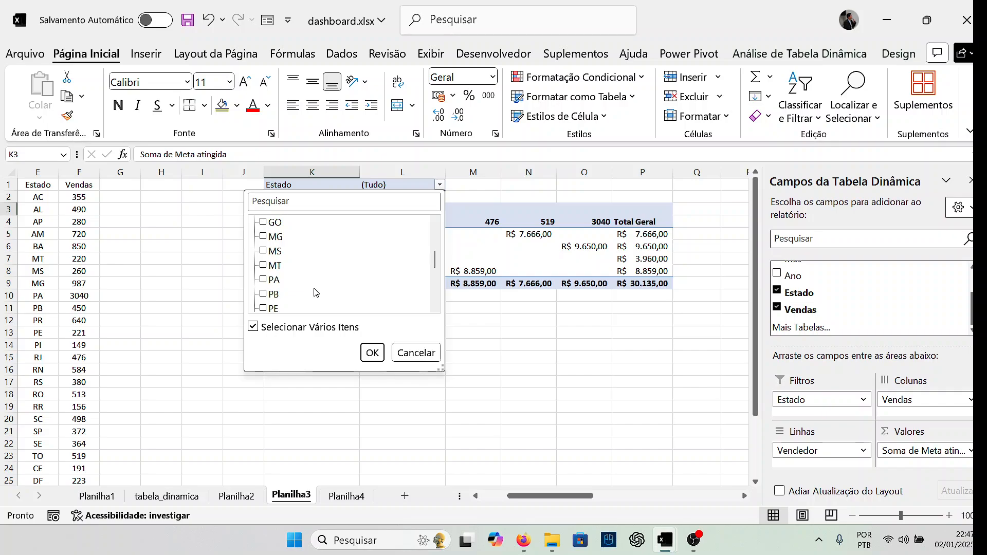
{"action": "scroll", "coordinate": [288, 296], "scroll_direction": "up", "scroll_amount": 1}
{"action": "scroll", "coordinate": [265, 301], "scroll_direction": "down", "scroll_amount": 3}
{"action": "left_click", "coordinate": [264, 294]}
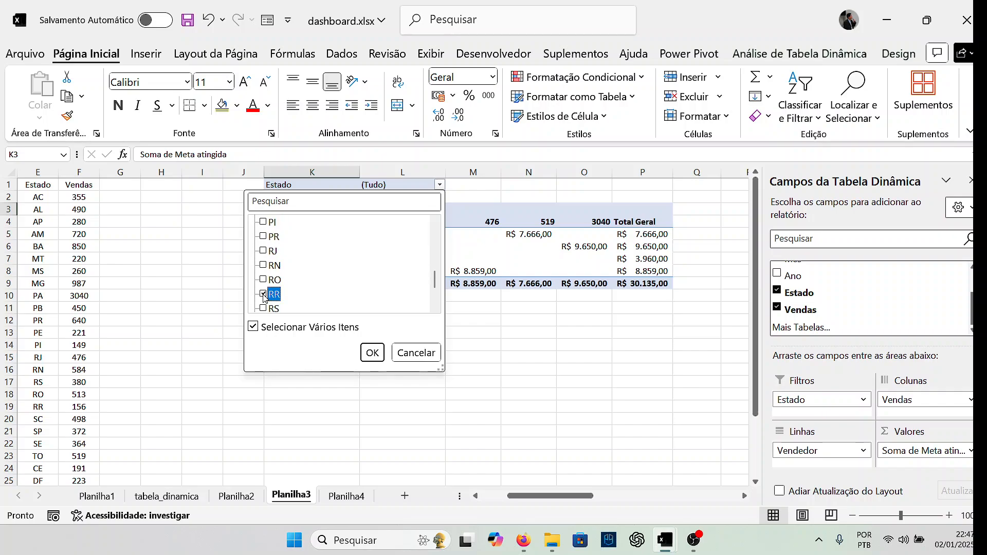
{"action": "left_click", "coordinate": [372, 353]}
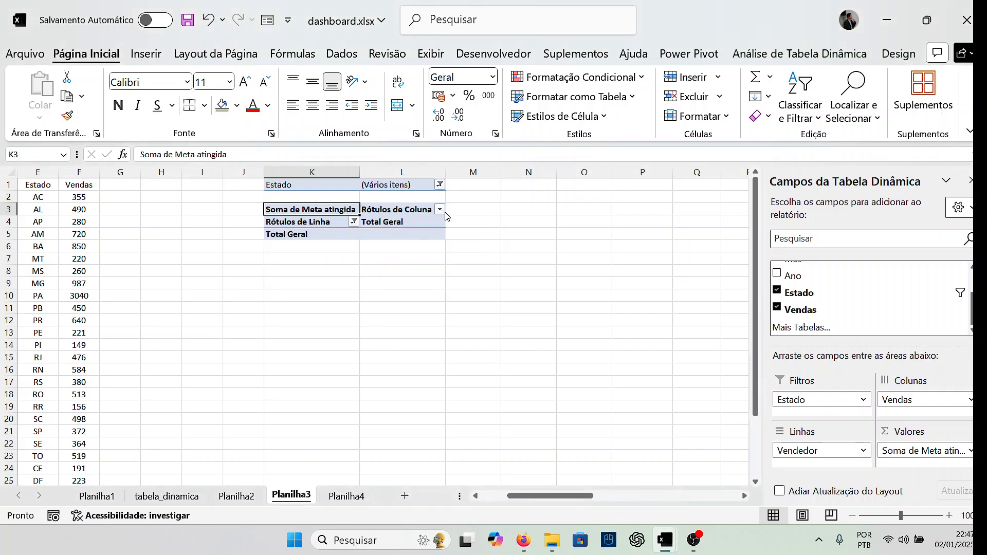
Step: Remove the Vendedor row filter by selecting all sellers and apply it
{"action": "left_click", "coordinate": [354, 222]}
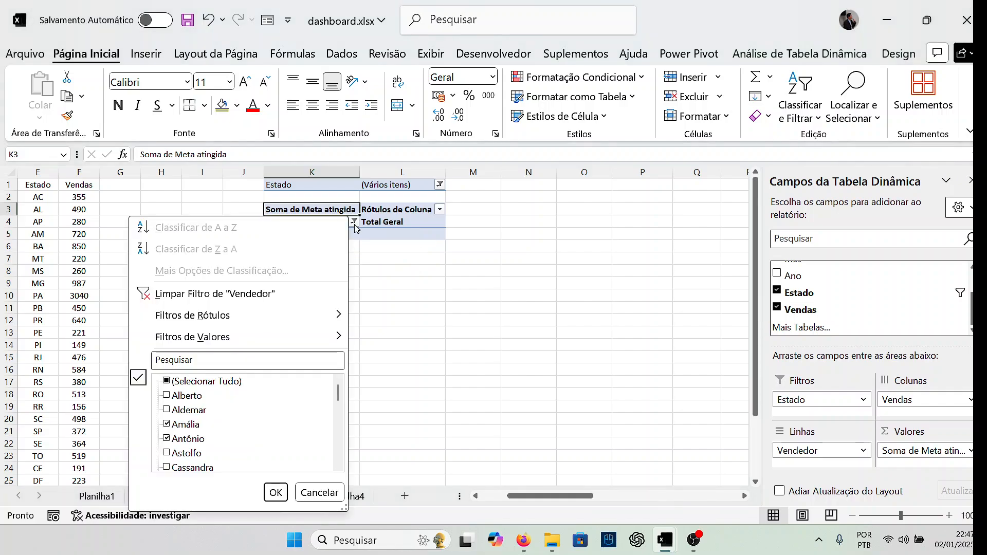
{"action": "left_click", "coordinate": [168, 385]}
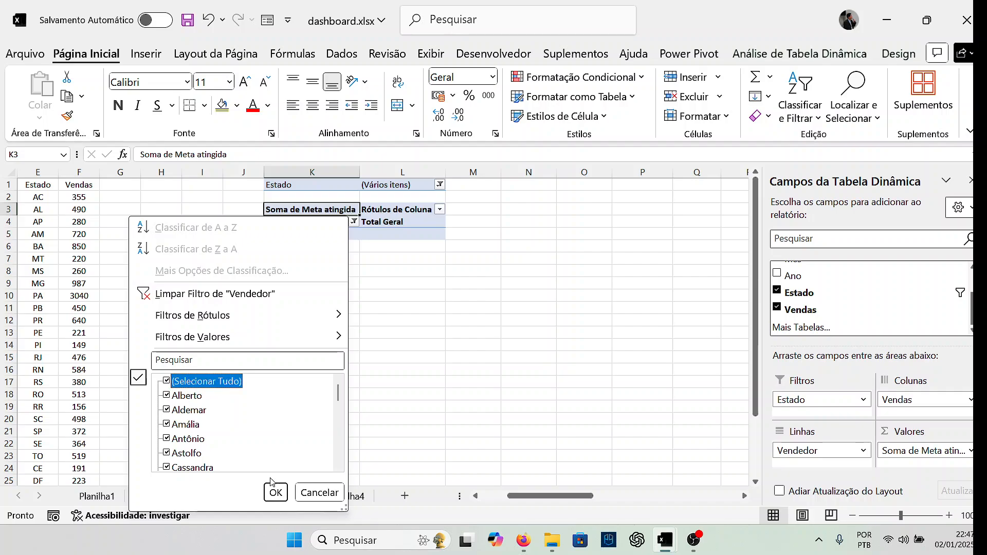
{"action": "left_click", "coordinate": [275, 493]}
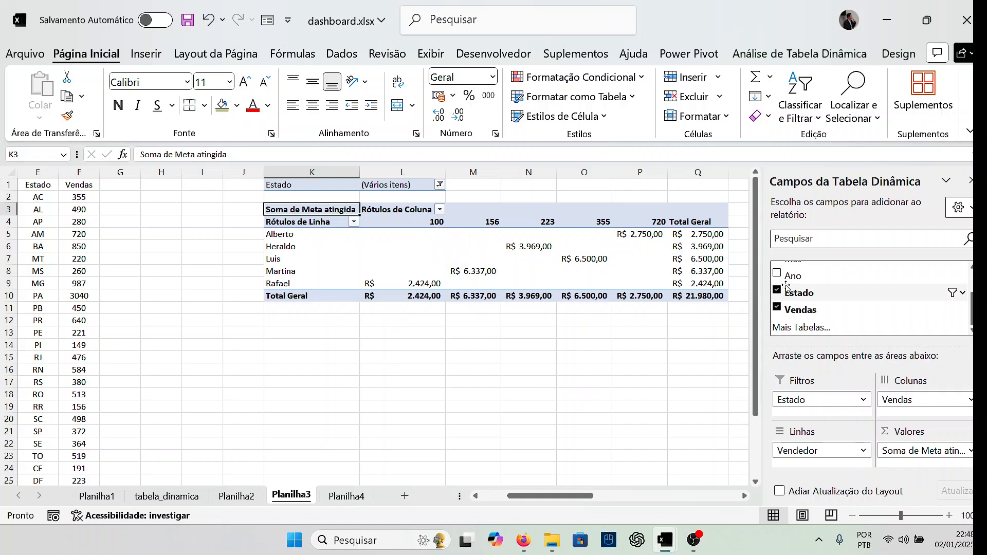
Step: Add Ano as a second column field under Vendas and check the column and row label filters
{"action": "left_click_drag", "start_coordinate": [803, 283], "coordinate": [919, 412]}
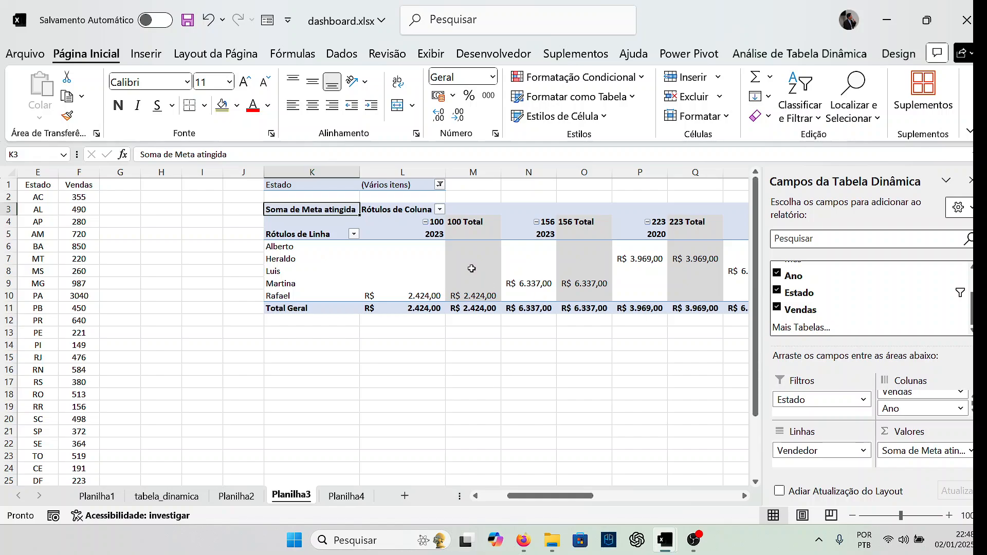
{"action": "left_click", "coordinate": [441, 211]}
{"action": "left_click", "coordinate": [441, 211]}
{"action": "left_click", "coordinate": [355, 235]}
{"action": "left_click", "coordinate": [357, 240]}
Step: Examine the year labels shown beneath each Vendas column of the PivotTable
{"action": "left_click", "coordinate": [436, 238]}
{"action": "left_click", "coordinate": [520, 236]}
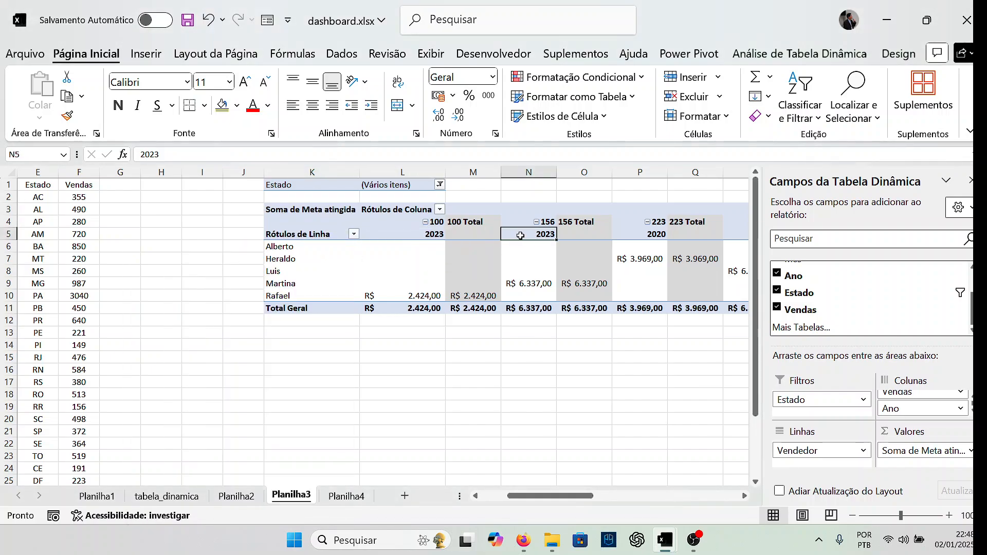
{"action": "left_click", "coordinate": [637, 238]}
{"action": "left_click_drag", "start_coordinate": [586, 496], "coordinate": [610, 495]}
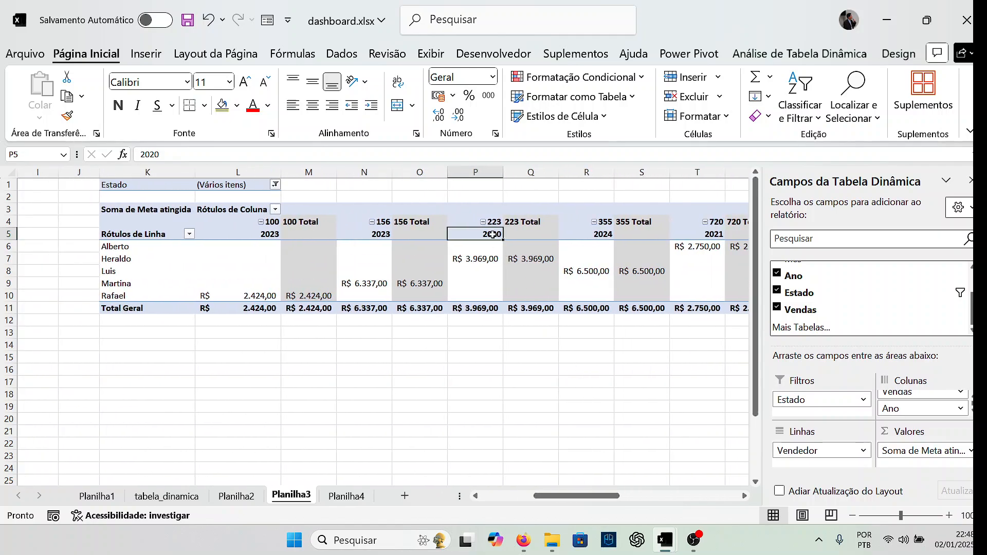
{"action": "left_click", "coordinate": [484, 222]}
{"action": "left_click", "coordinate": [483, 222]}
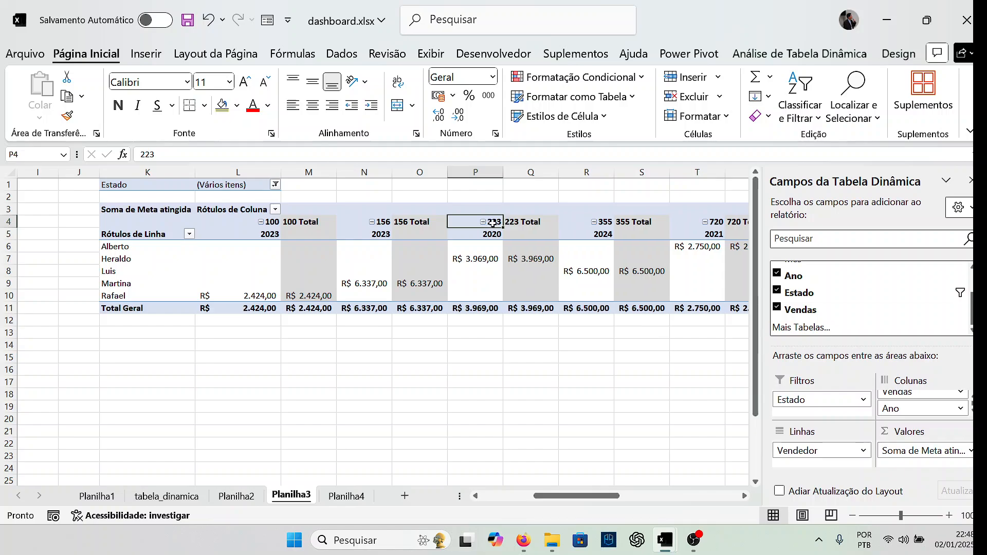
{"action": "left_click", "coordinate": [520, 222]}
{"action": "left_click", "coordinate": [521, 235]}
{"action": "left_click", "coordinate": [496, 234]}
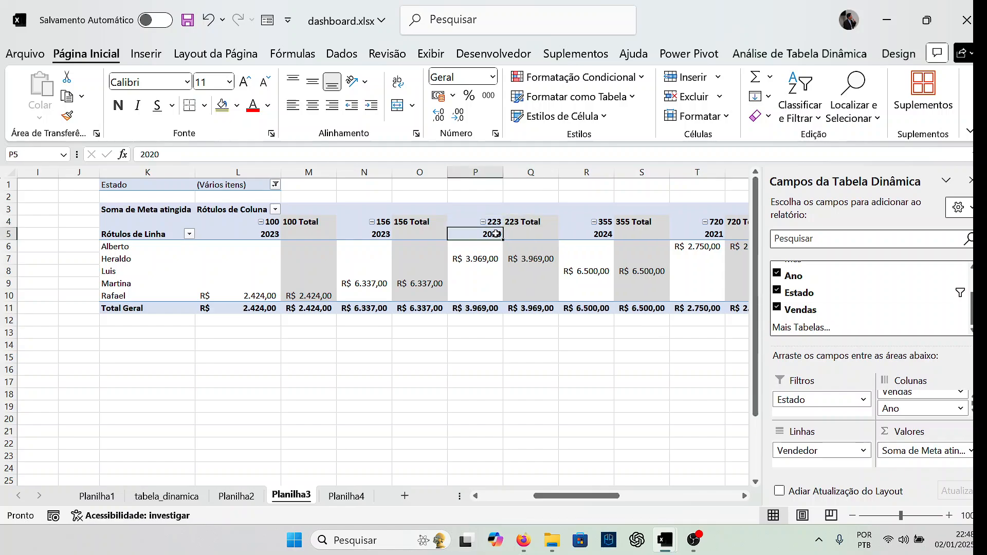
{"action": "left_click", "coordinate": [588, 234]}
{"action": "mouse_move", "coordinate": [613, 496]}
{"action": "left_mouse_down"}
{"action": "mouse_move", "coordinate": [648, 499]}
{"action": "mouse_move", "coordinate": [600, 498]}
{"action": "left_mouse_up"}
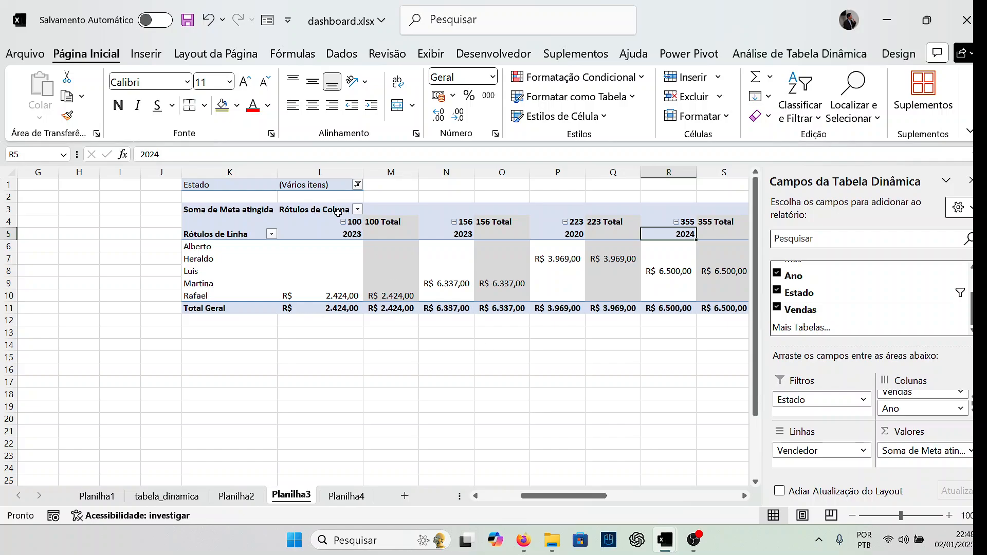
Step: Move Ano from the column fields to the report filters and keep all years selected
{"action": "left_click", "coordinate": [893, 408]}
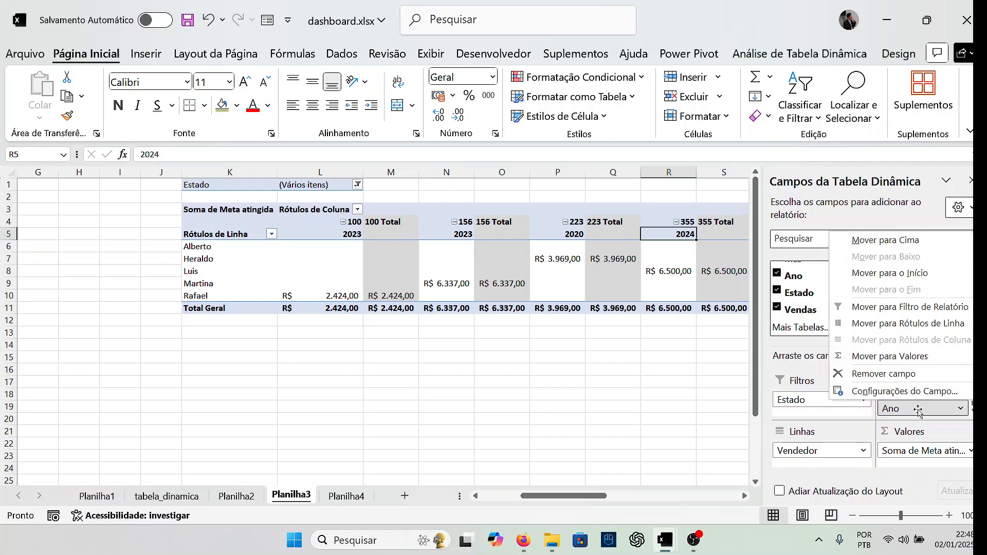
{"action": "left_click_drag", "start_coordinate": [892, 409], "coordinate": [806, 410]}
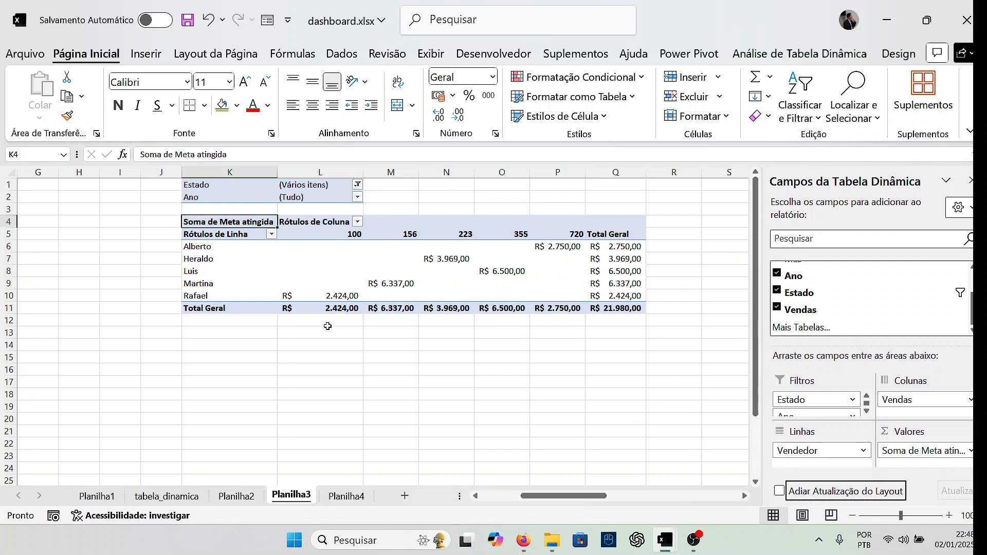
{"action": "left_click", "coordinate": [358, 197]}
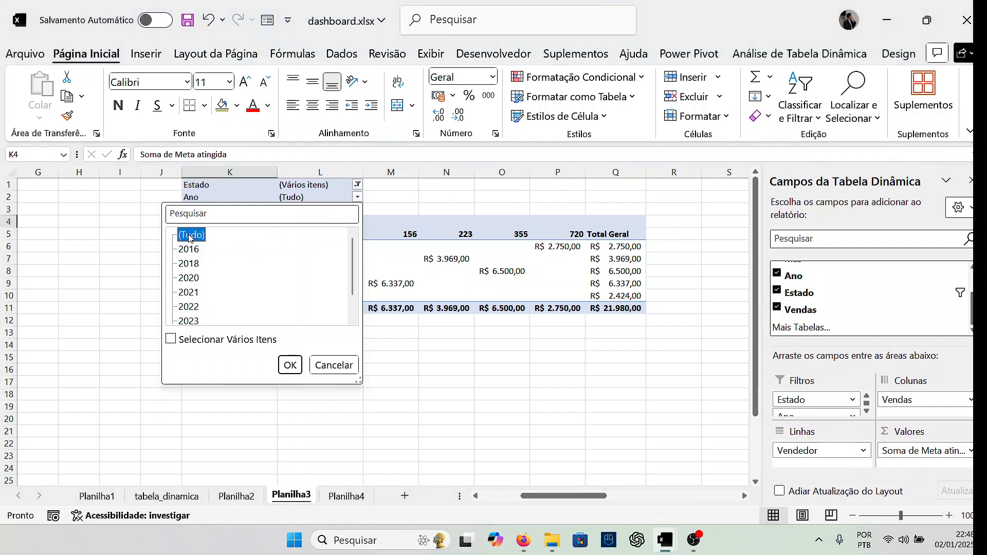
{"action": "left_click", "coordinate": [290, 365]}
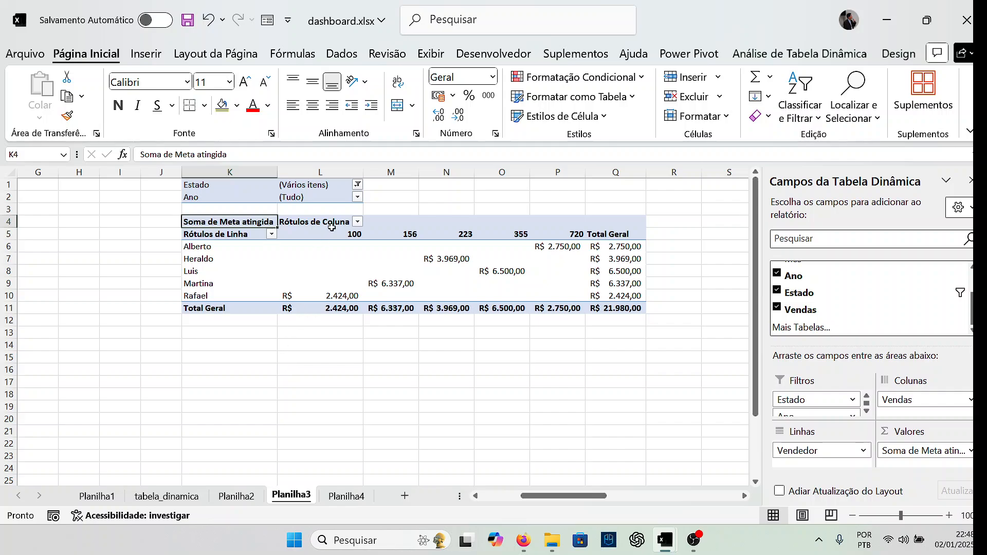
Step: Allow multiple items in the Ano report filter and limit it to 2018, 2020 and 2021
{"action": "left_click", "coordinate": [358, 197]}
{"action": "left_click", "coordinate": [193, 265]}
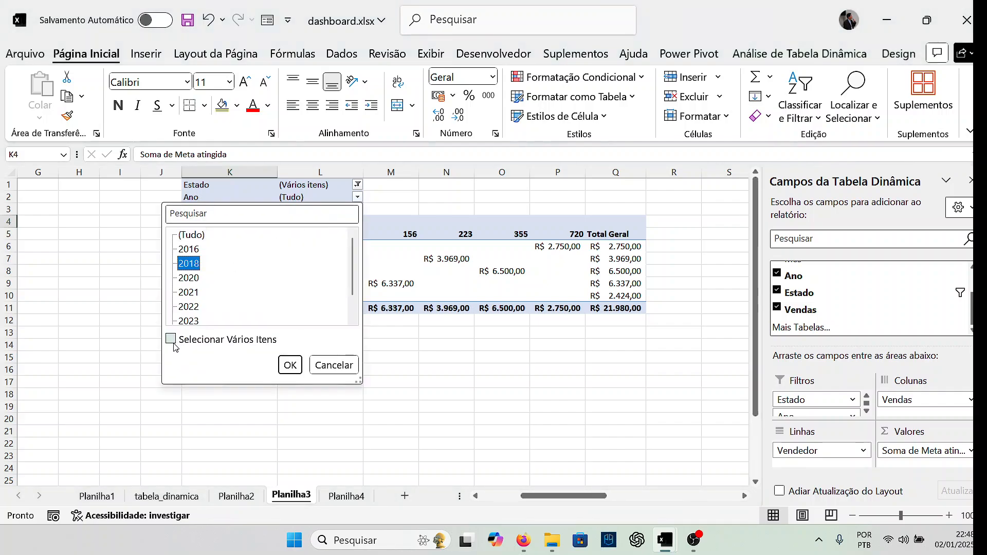
{"action": "left_click", "coordinate": [171, 340]}
{"action": "left_click", "coordinate": [181, 278]}
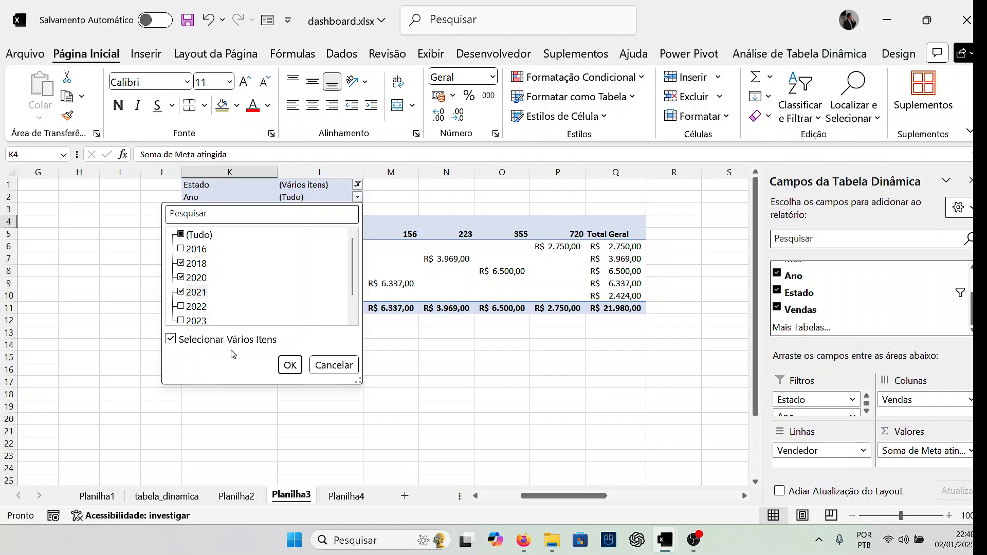
{"action": "left_click", "coordinate": [288, 366]}
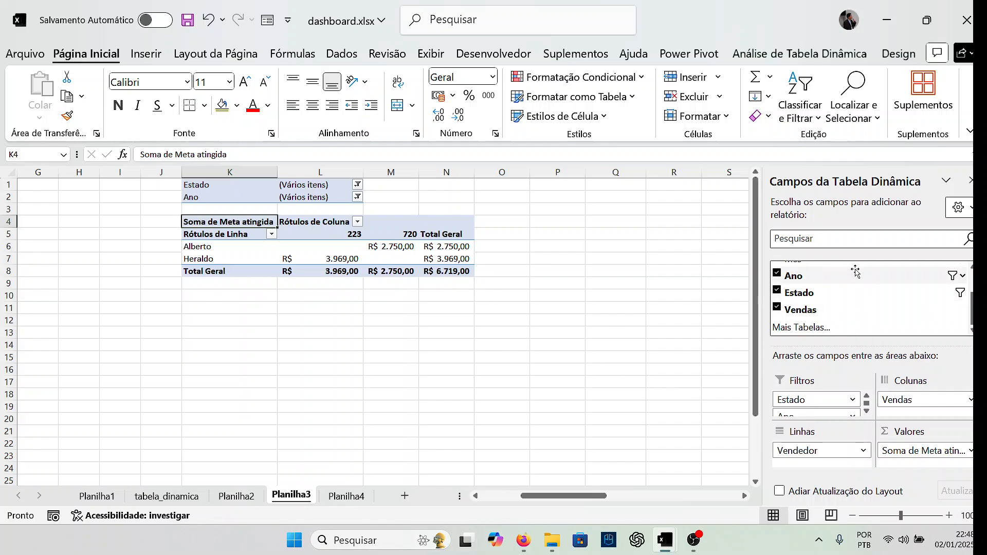
Step: Add Mês as a second row field, switching Mês and Meta atingida off and back on in the PivotTable
{"action": "scroll", "coordinate": [884, 308], "scroll_direction": "up", "scroll_amount": 2}
{"action": "left_click", "coordinate": [777, 303]}
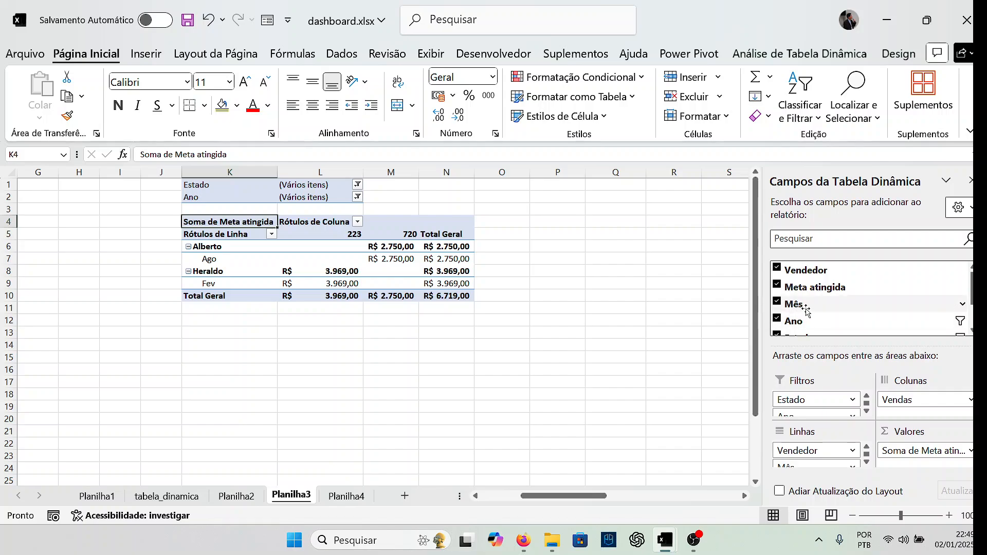
{"action": "left_click", "coordinate": [777, 304]}
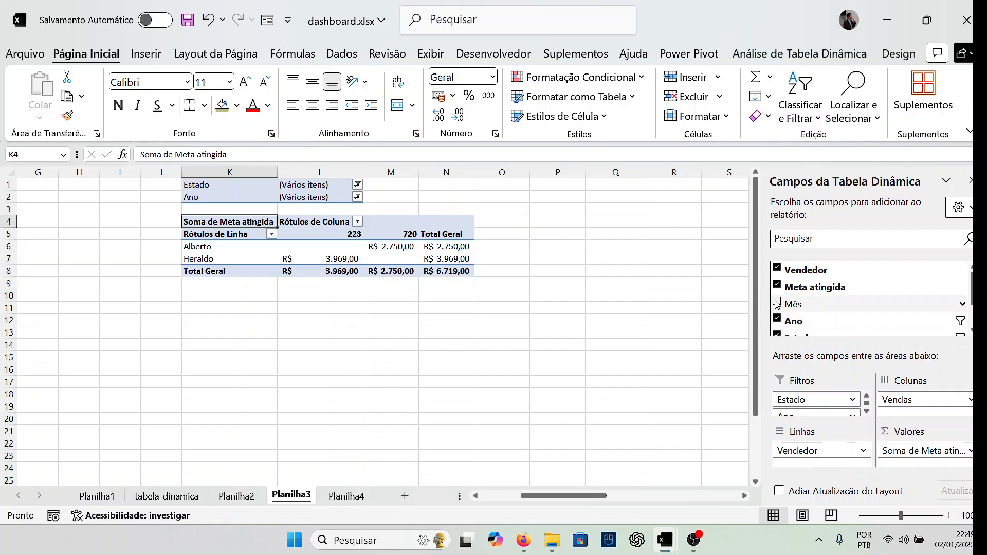
{"action": "left_click", "coordinate": [777, 304]}
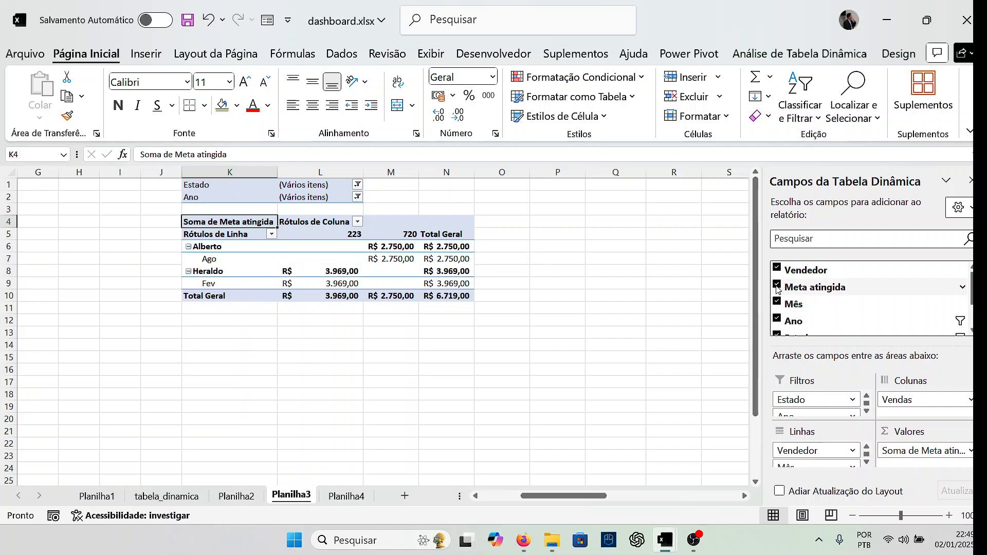
{"action": "left_click", "coordinate": [777, 286]}
{"action": "left_click", "coordinate": [778, 286]}
Step: Review the row and column label filters, keeping all sellers selected
{"action": "left_click", "coordinate": [271, 234]}
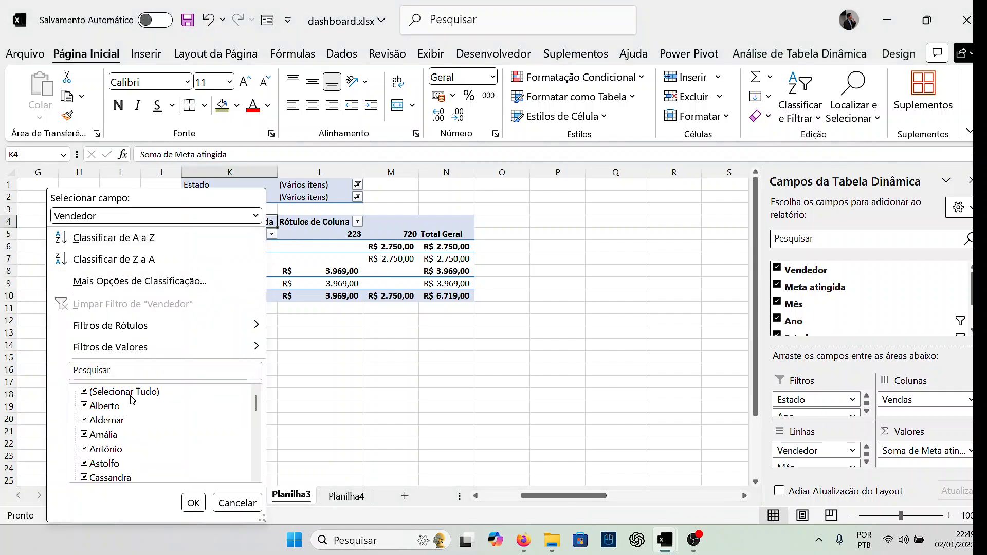
{"action": "left_click", "coordinate": [86, 393]}
{"action": "left_click", "coordinate": [84, 392]}
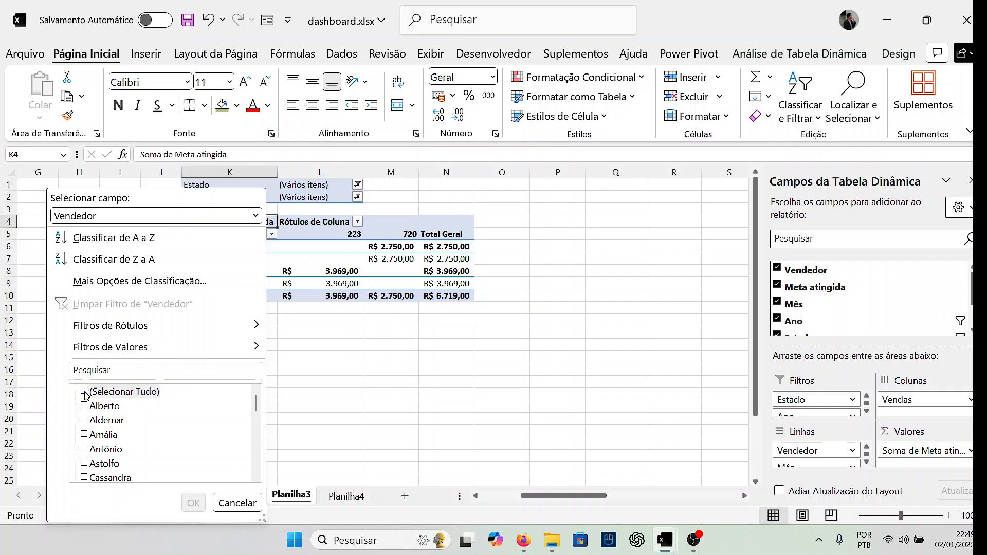
{"action": "left_click", "coordinate": [193, 504]}
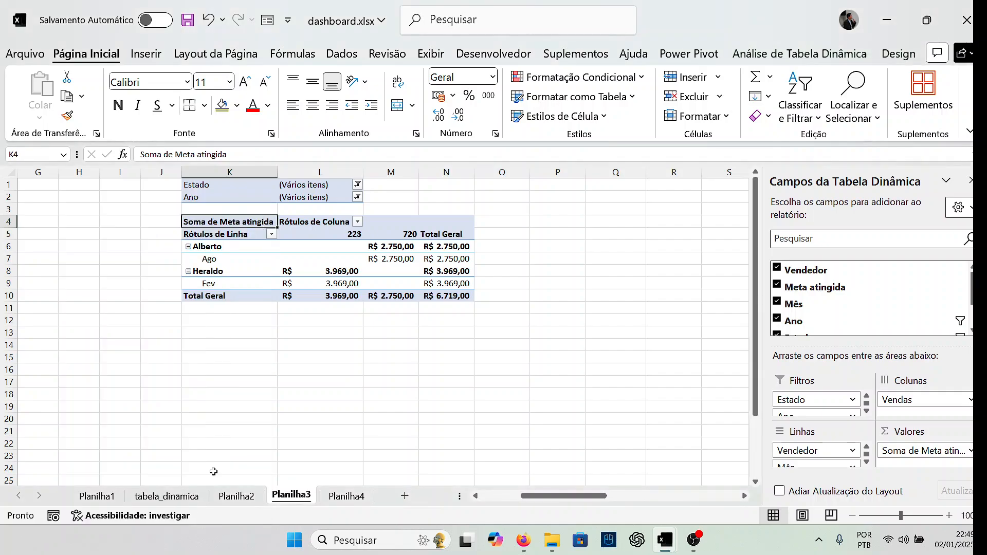
{"action": "left_click", "coordinate": [360, 225]}
{"action": "left_click", "coordinate": [360, 224]}
Step: Reset the Ano and Estado report filters by selecting all items in each
{"action": "left_click", "coordinate": [358, 198]}
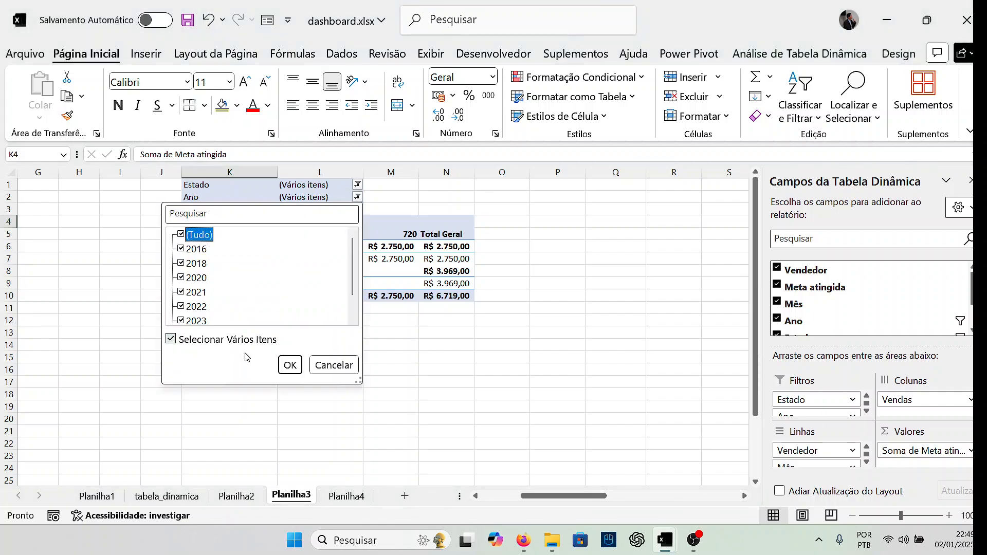
{"action": "left_click", "coordinate": [290, 365]}
{"action": "left_click", "coordinate": [358, 184]}
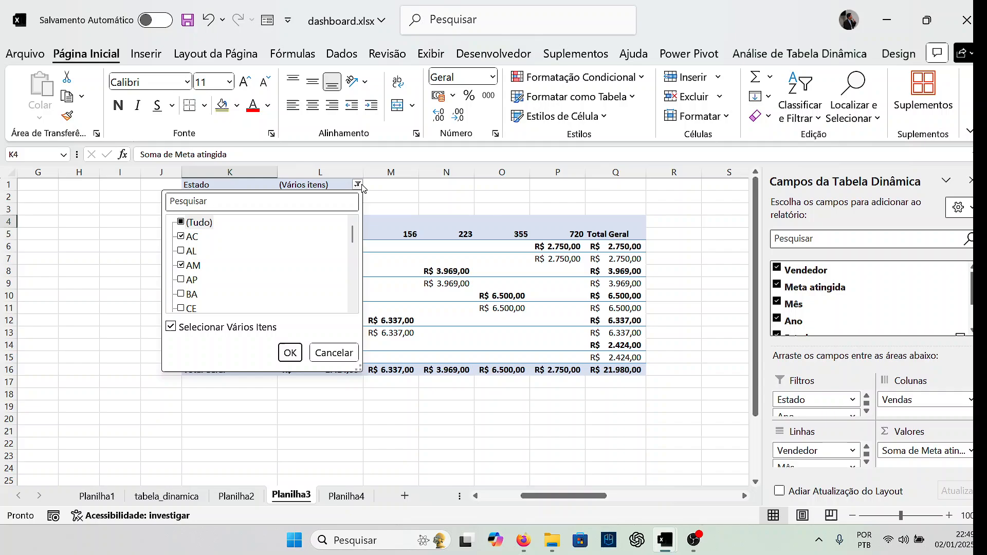
{"action": "left_click", "coordinate": [181, 223]}
{"action": "left_click", "coordinate": [290, 353]}
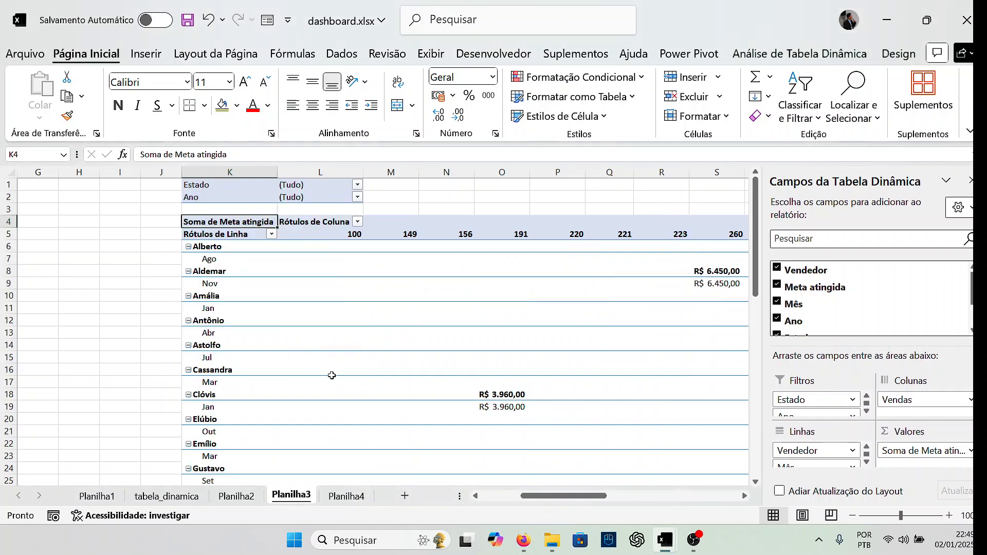
Step: Collapse the month details of the first three sellers and expand them again
{"action": "scroll", "coordinate": [331, 375], "scroll_direction": "down", "scroll_amount": 4}
{"action": "mouse_move", "coordinate": [542, 496]}
{"action": "left_mouse_down"}
{"action": "mouse_move", "coordinate": [605, 496]}
{"action": "mouse_move", "coordinate": [504, 496]}
{"action": "mouse_move", "coordinate": [622, 497]}
{"action": "mouse_move", "coordinate": [526, 497]}
{"action": "left_mouse_up"}
{"action": "scroll", "coordinate": [382, 335], "scroll_direction": "up", "scroll_amount": 4}
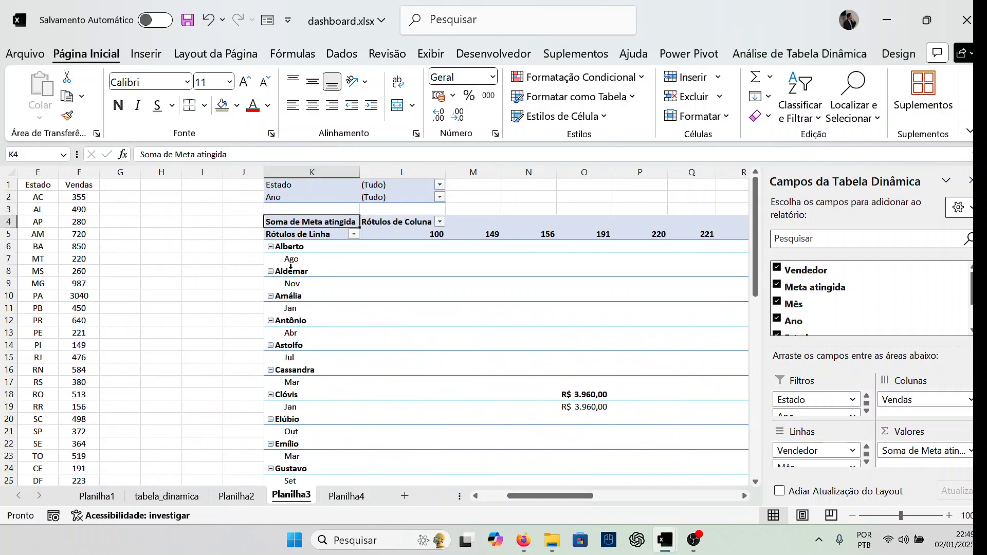
{"action": "left_click", "coordinate": [271, 246]}
{"action": "left_click", "coordinate": [271, 259]}
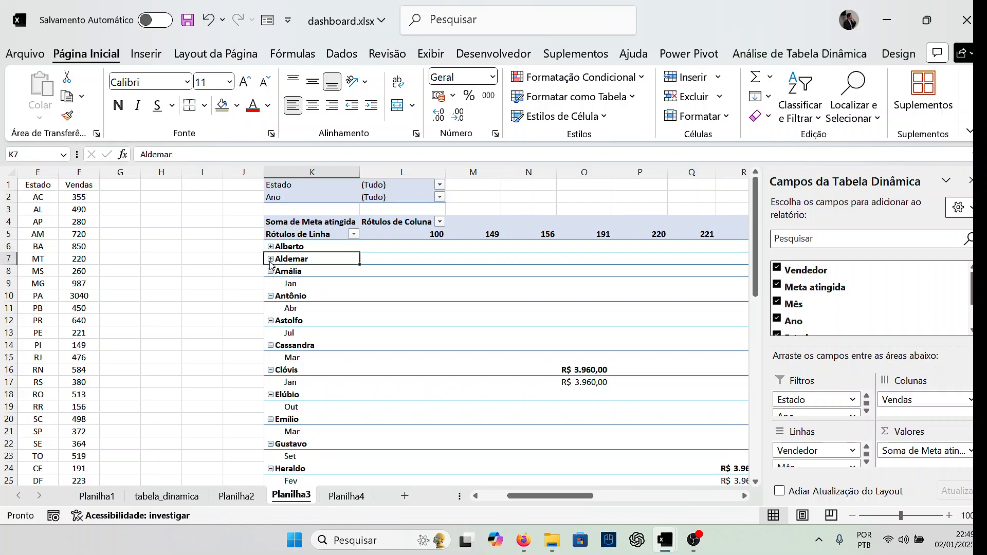
{"action": "left_click", "coordinate": [272, 272]}
{"action": "left_click", "coordinate": [271, 247]}
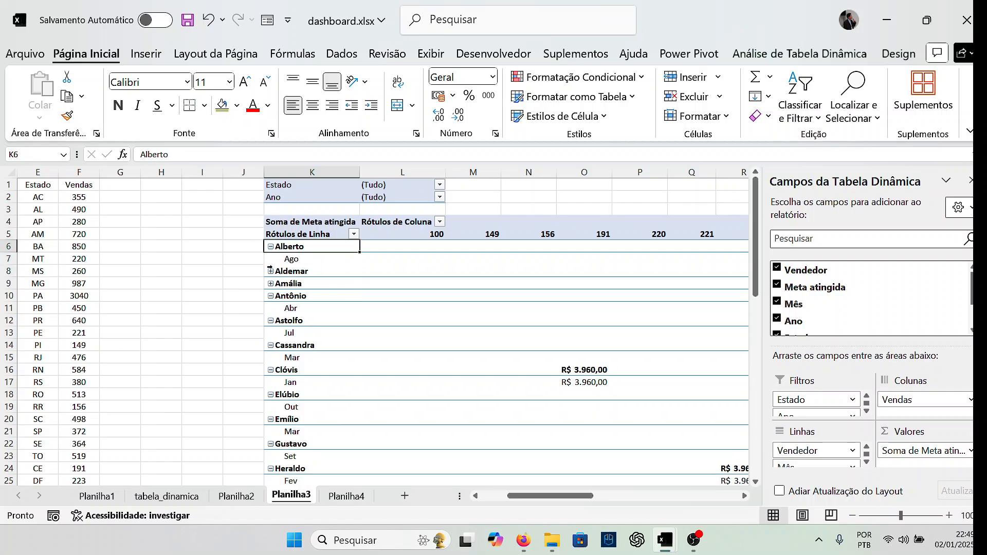
{"action": "left_click", "coordinate": [271, 271]}
{"action": "left_click", "coordinate": [270, 297]}
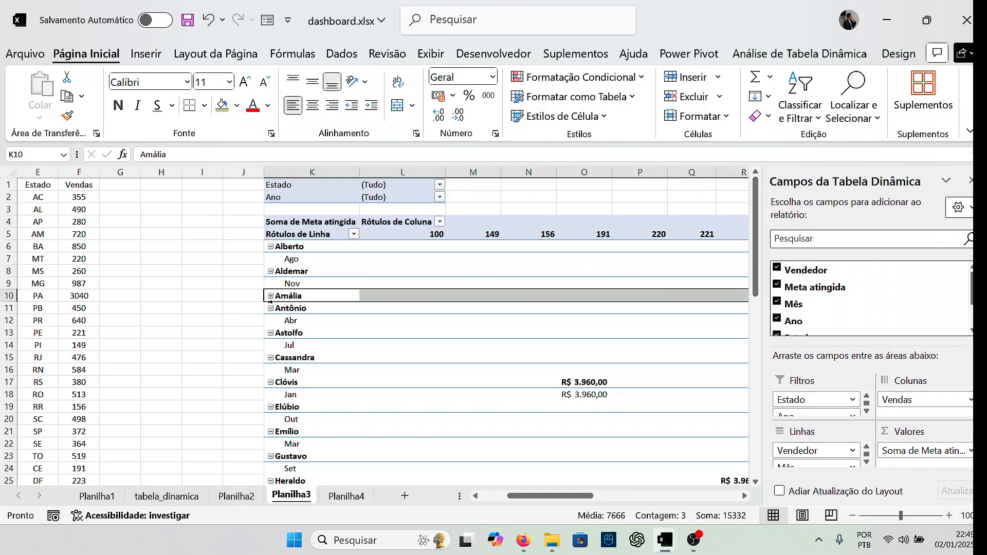
{"action": "left_click", "coordinate": [271, 296]}
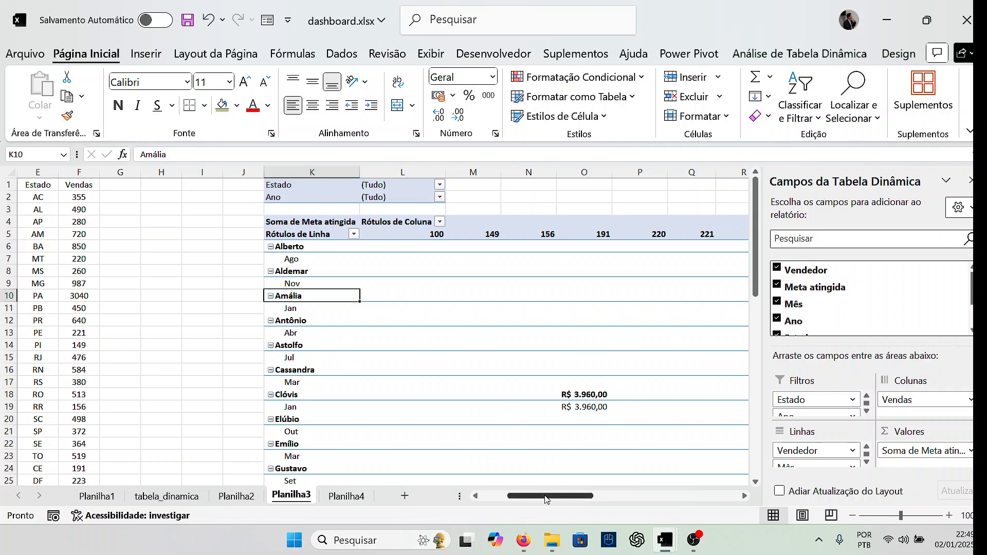
Step: Review the PivotTable's fields in the Filtros and Linhas areas, including Ano, Vendedor and Mês
{"action": "left_click_drag", "start_coordinate": [547, 495], "coordinate": [566, 497]}
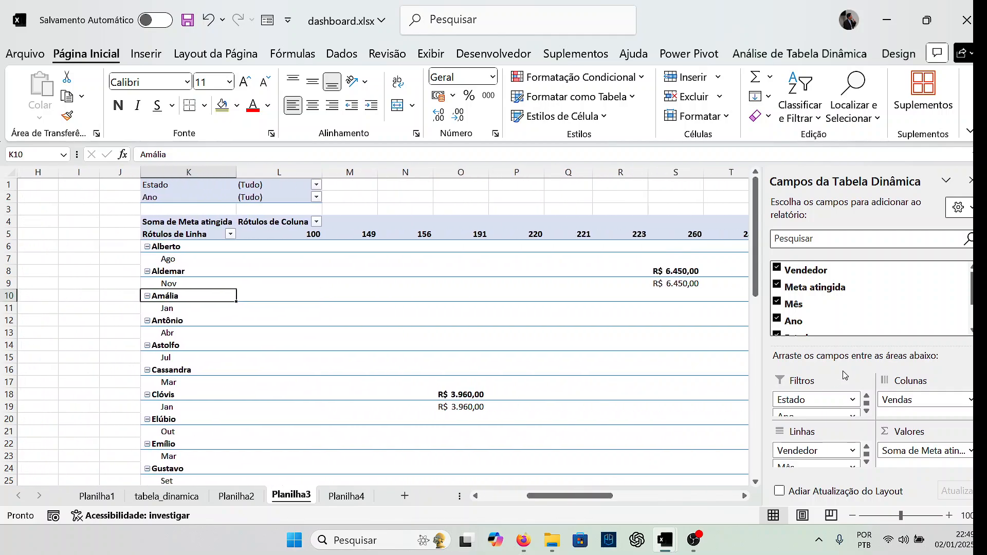
{"action": "left_click", "coordinate": [867, 410]}
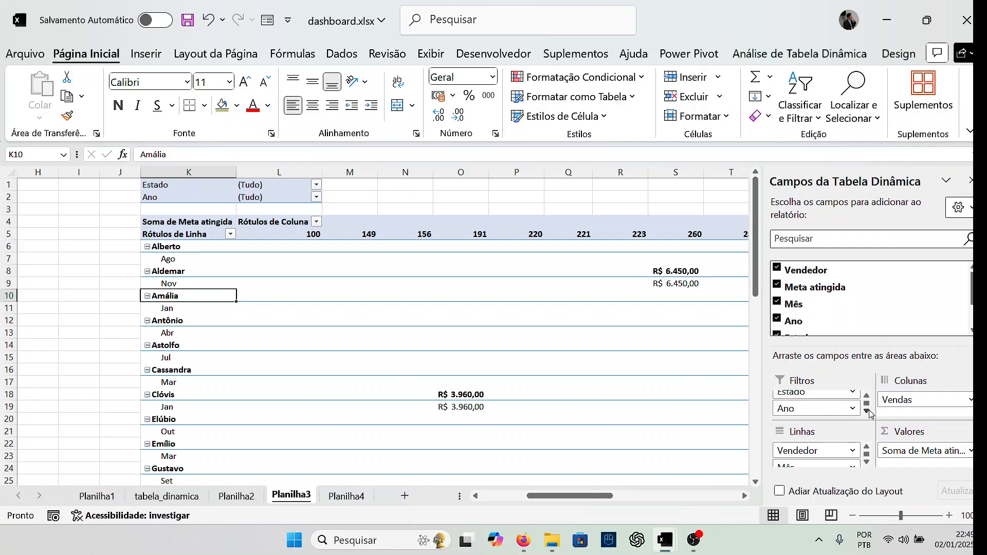
{"action": "left_click", "coordinate": [868, 461]}
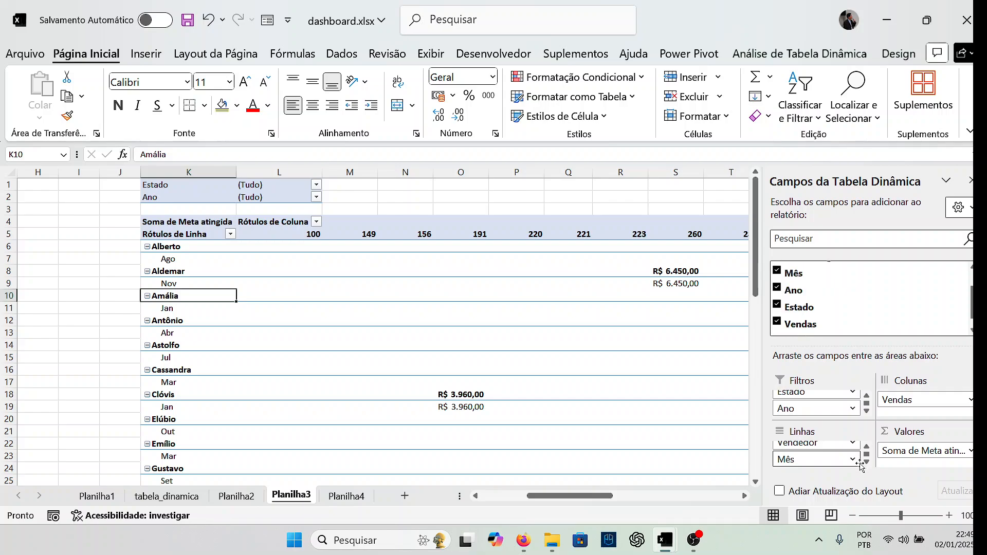
{"action": "left_click", "coordinate": [867, 448]}
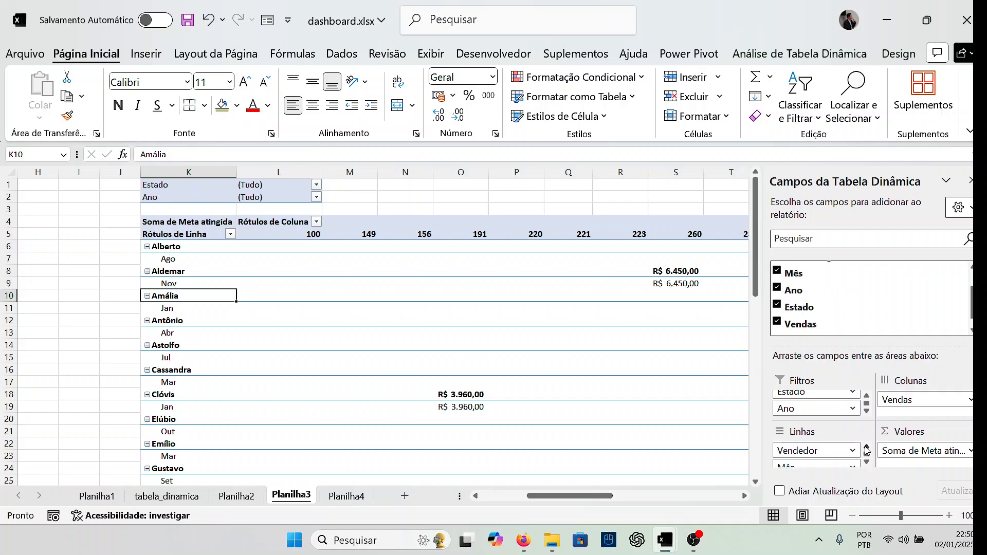
{"action": "left_click", "coordinate": [853, 452]}
{"action": "left_click", "coordinate": [853, 451]}
{"action": "left_click", "coordinate": [867, 461]}
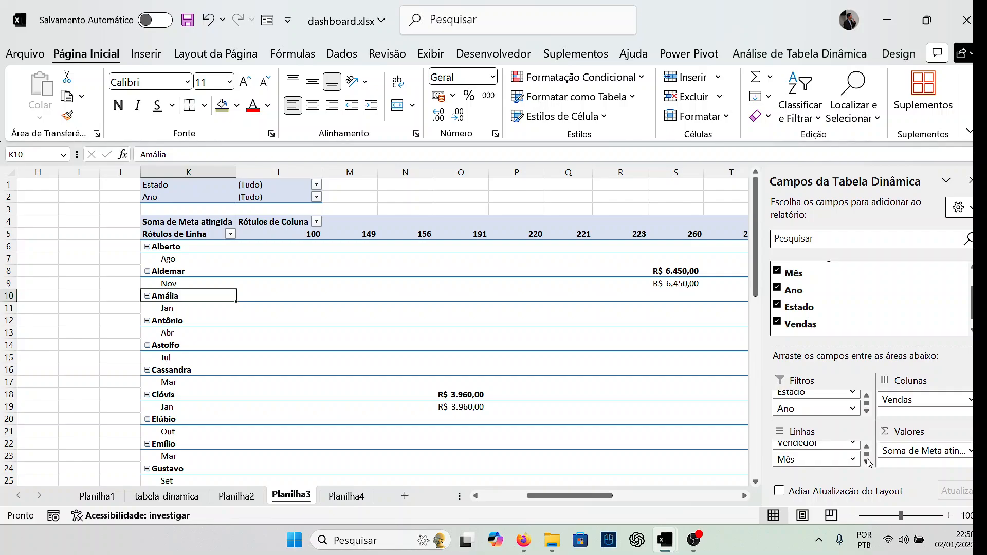
Step: Remove the Vendas field from the PivotTable and select a month row label
{"action": "left_click", "coordinate": [778, 323]}
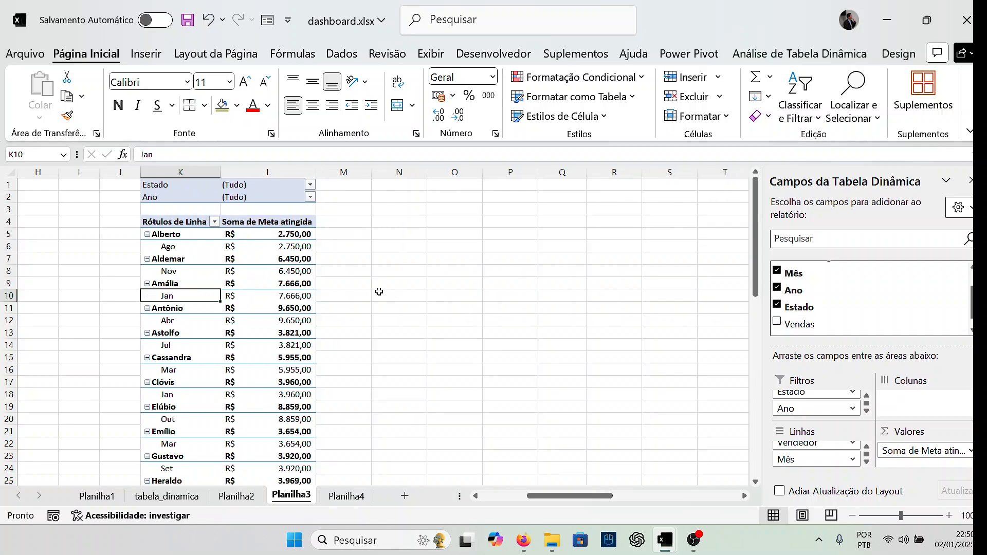
{"action": "left_click", "coordinate": [778, 323]}
{"action": "left_click", "coordinate": [778, 323]}
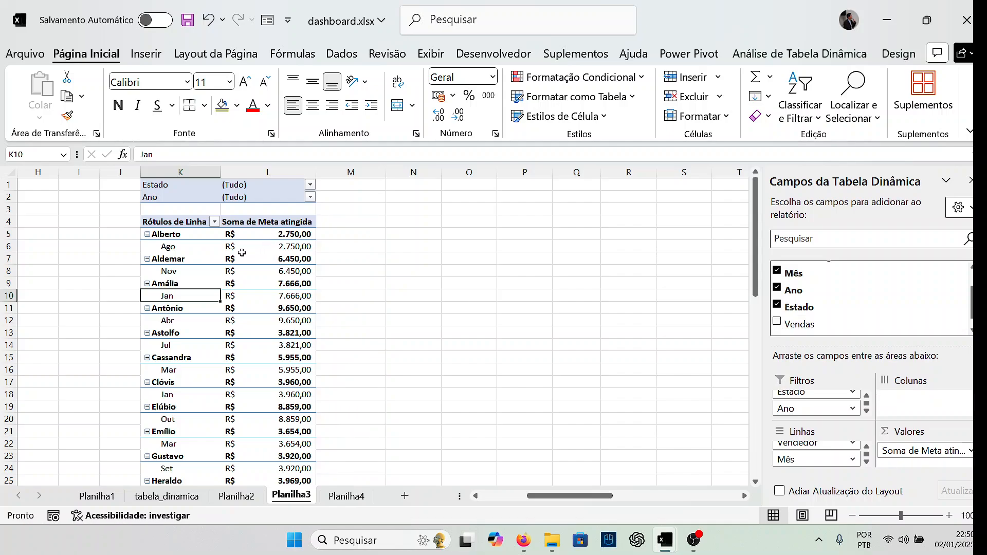
{"action": "left_click", "coordinate": [178, 278]}
{"action": "left_click", "coordinate": [180, 321]}
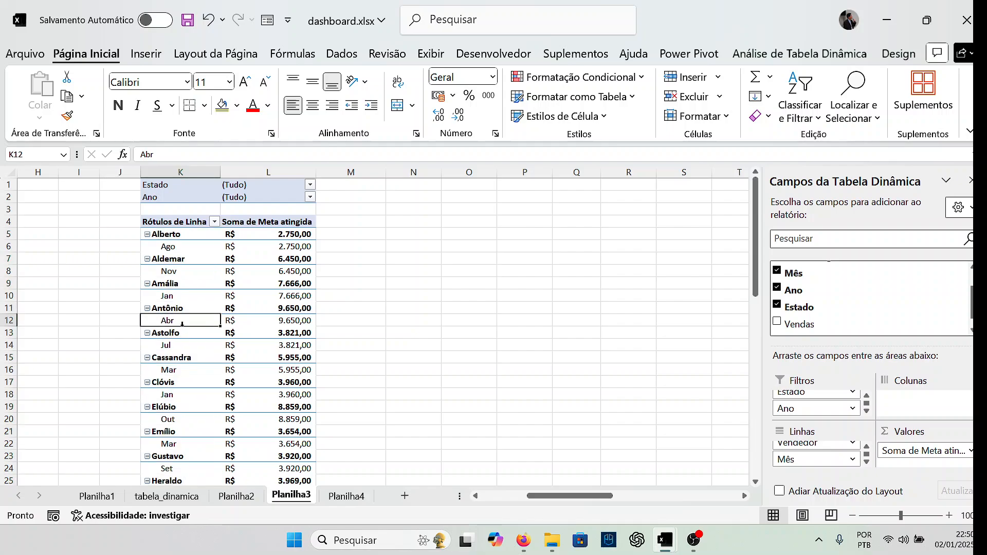
Step: Filter the Estado report filter to AC, AL, AM, AP and BA
{"action": "left_click", "coordinate": [310, 184]}
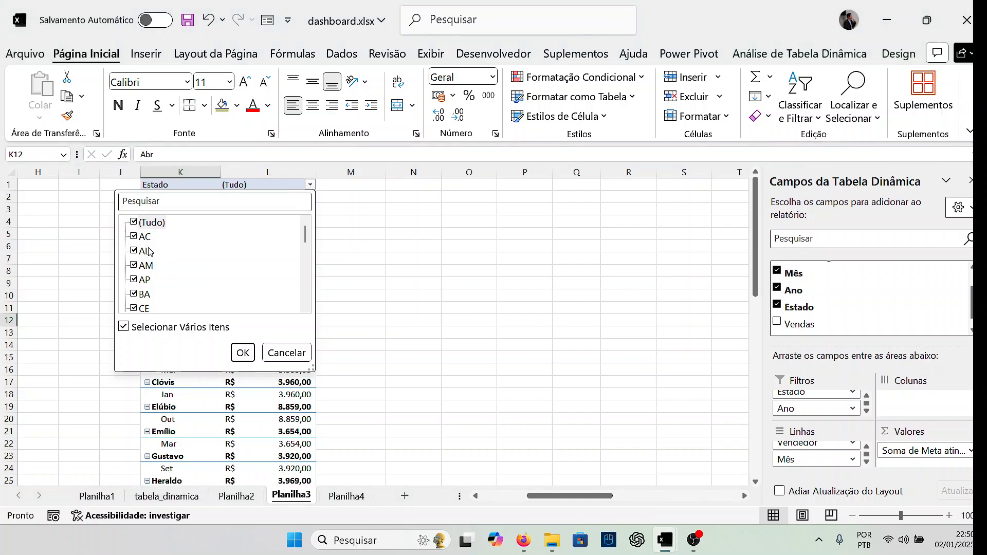
{"action": "left_click", "coordinate": [135, 223]}
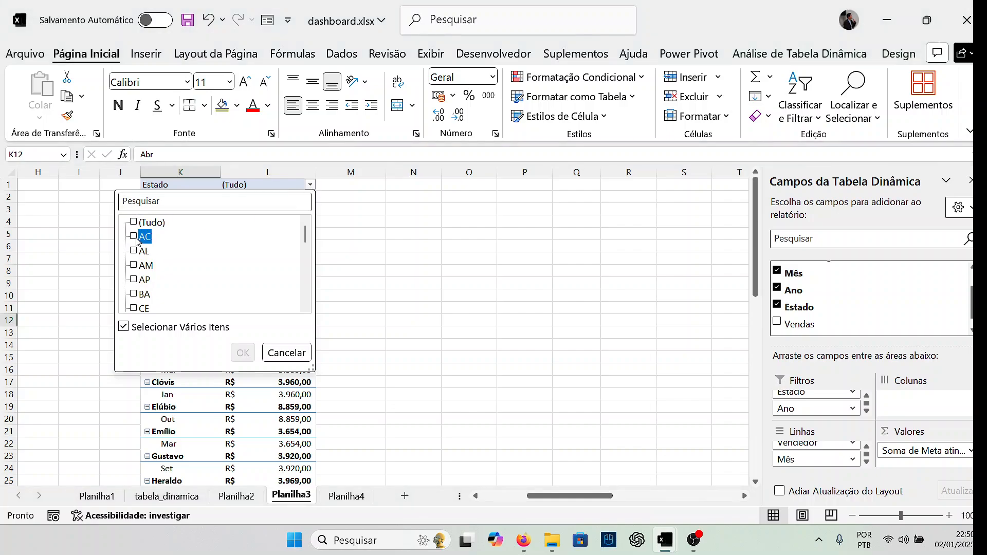
{"action": "key", "text": "space"}
{"action": "key", "text": "Down"}
{"action": "key", "text": "space"}
{"action": "key", "text": "Down"}
{"action": "key", "text": "space"}
{"action": "key", "text": "Down"}
{"action": "key", "text": "space"}
{"action": "key", "text": "Down"}
{"action": "key", "text": "space"}
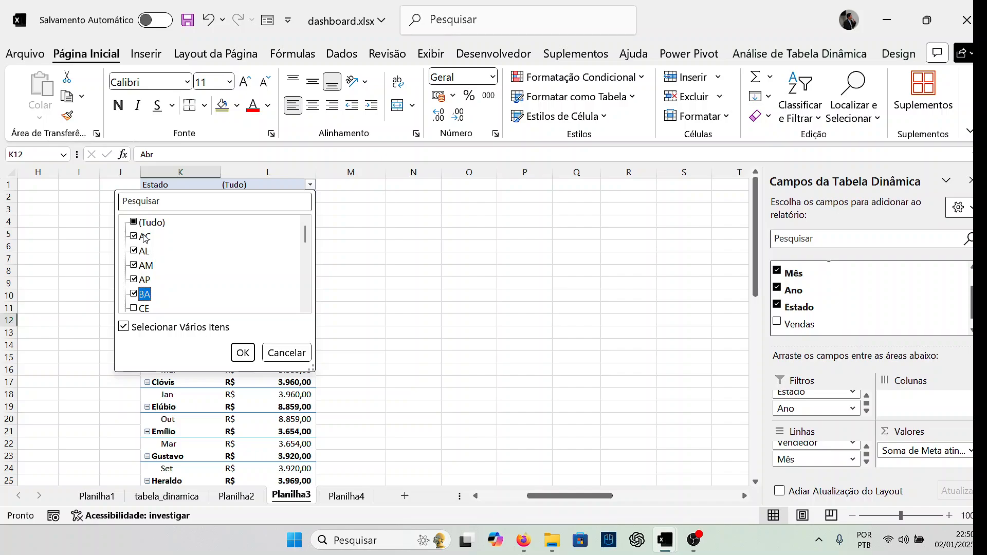
{"action": "left_click", "coordinate": [243, 352]}
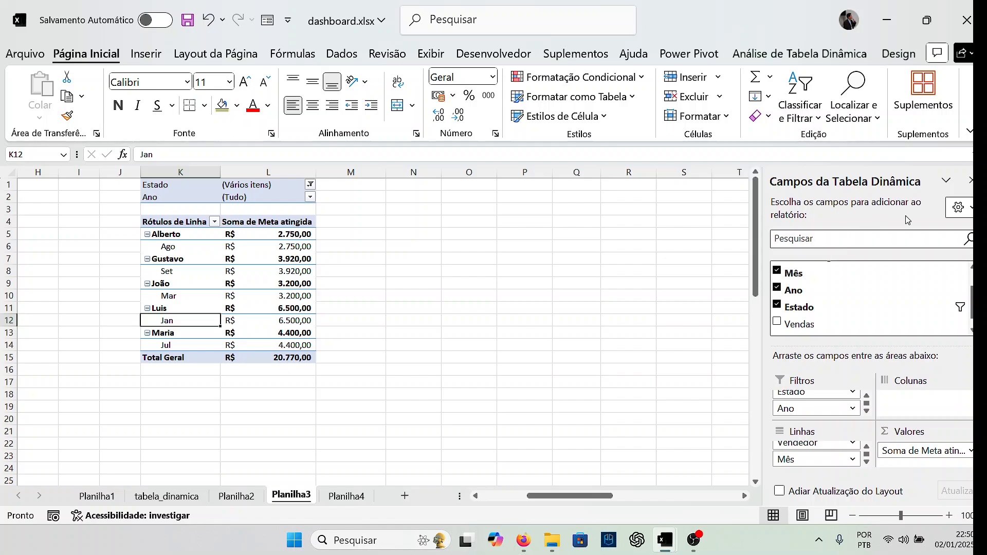
Step: Try the field pane's side-by-side and stacked layouts, ending with the areas-only 2 by 2 layout
{"action": "left_click", "coordinate": [967, 210]}
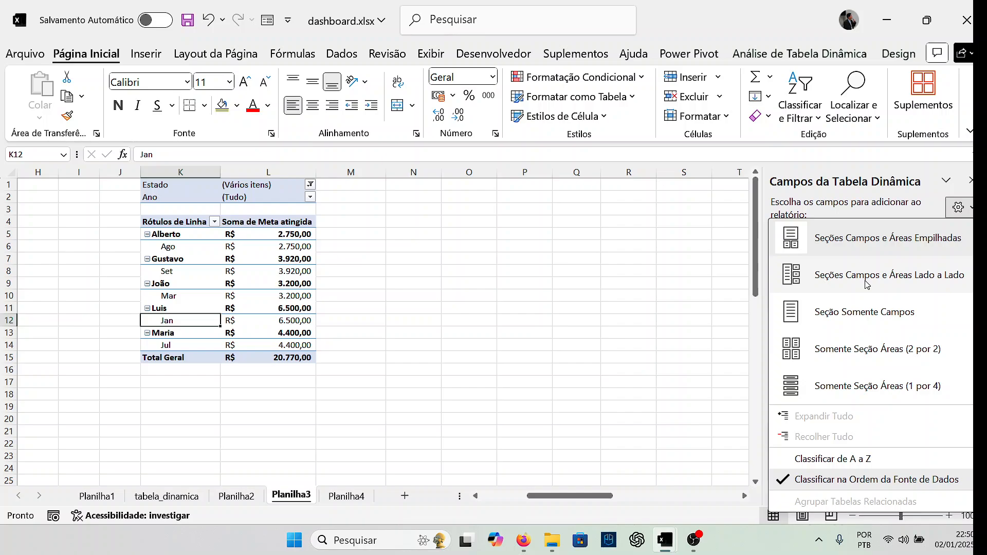
{"action": "left_click", "coordinate": [868, 284]}
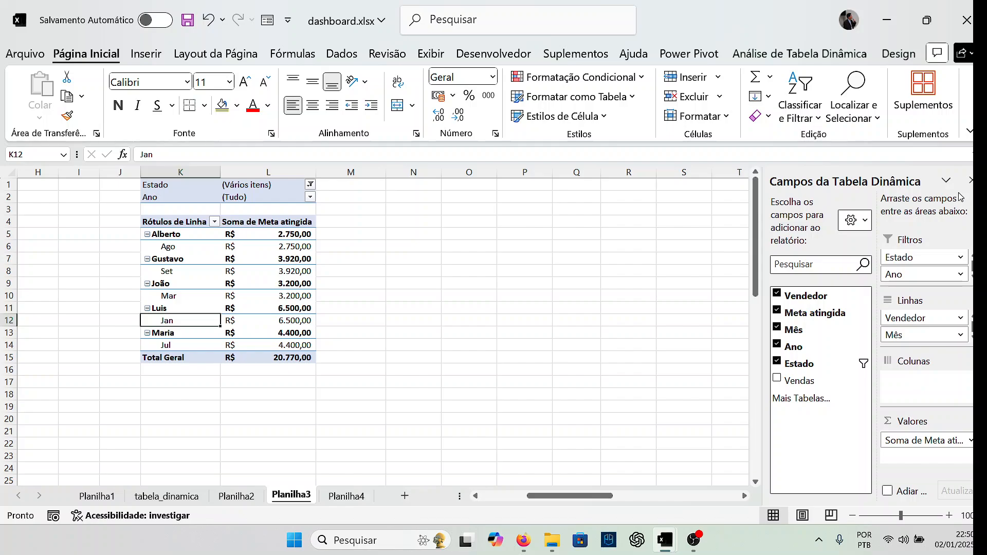
{"action": "left_click", "coordinate": [861, 226]}
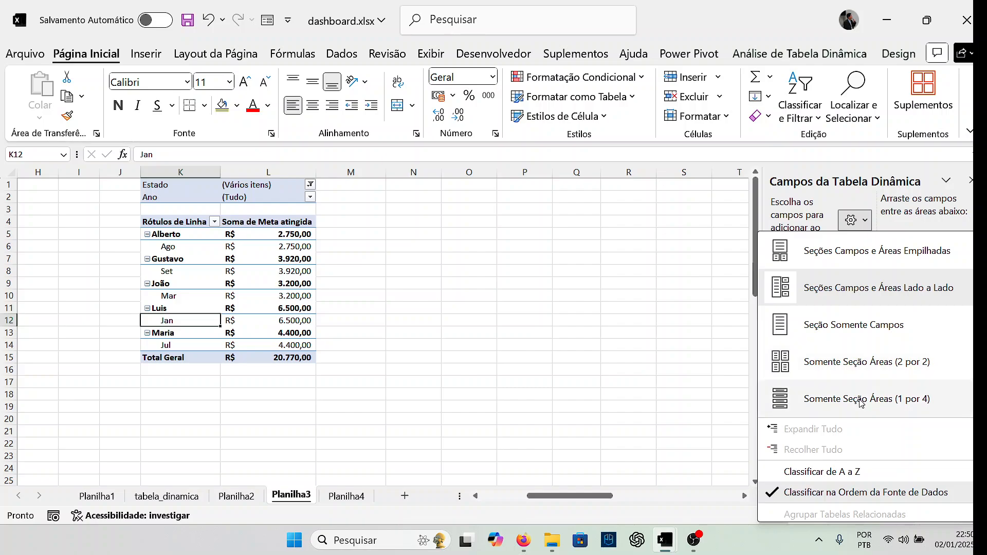
{"action": "left_click", "coordinate": [834, 260]}
{"action": "left_click", "coordinate": [959, 208]}
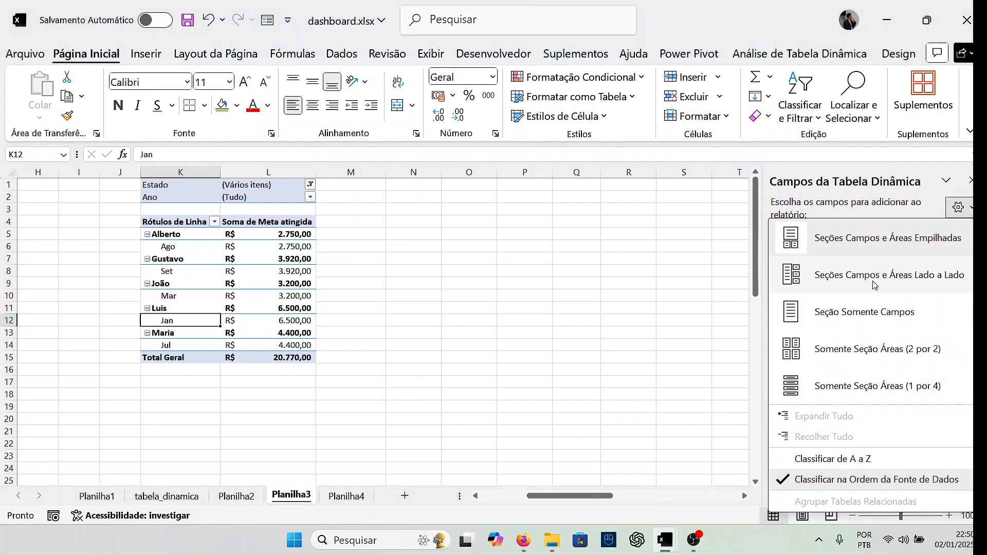
{"action": "left_click", "coordinate": [871, 350]}
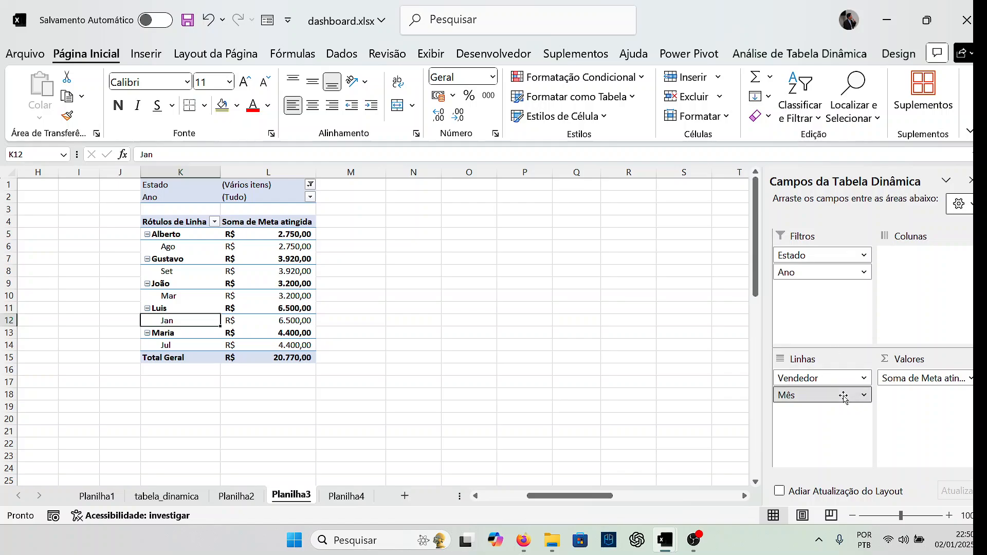
Step: Move Mês from the rows to the values and Estado from the report filters to the columns
{"action": "left_click_drag", "start_coordinate": [844, 397], "coordinate": [924, 396]}
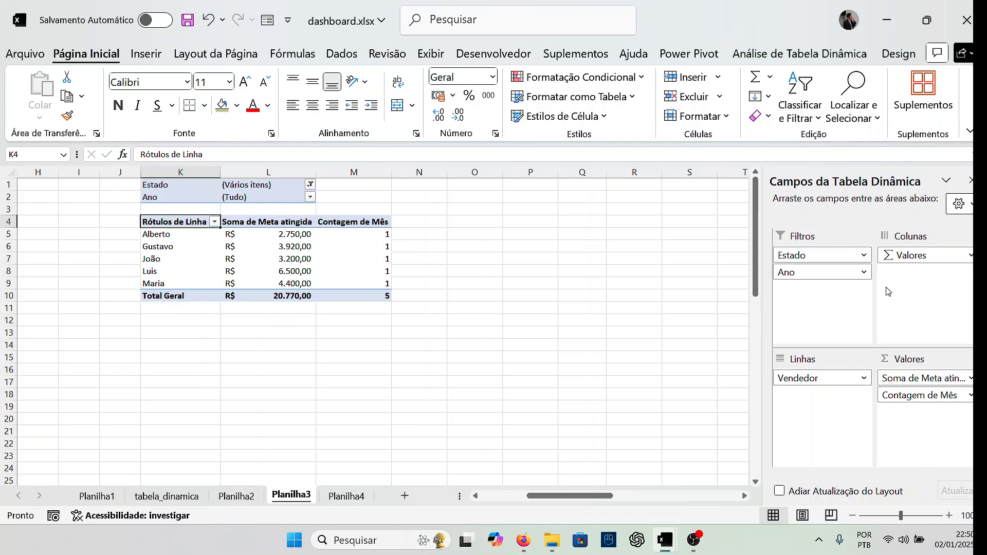
{"action": "left_click", "coordinate": [949, 260]}
{"action": "left_click", "coordinate": [949, 260]}
{"action": "left_click_drag", "start_coordinate": [838, 258], "coordinate": [939, 286]}
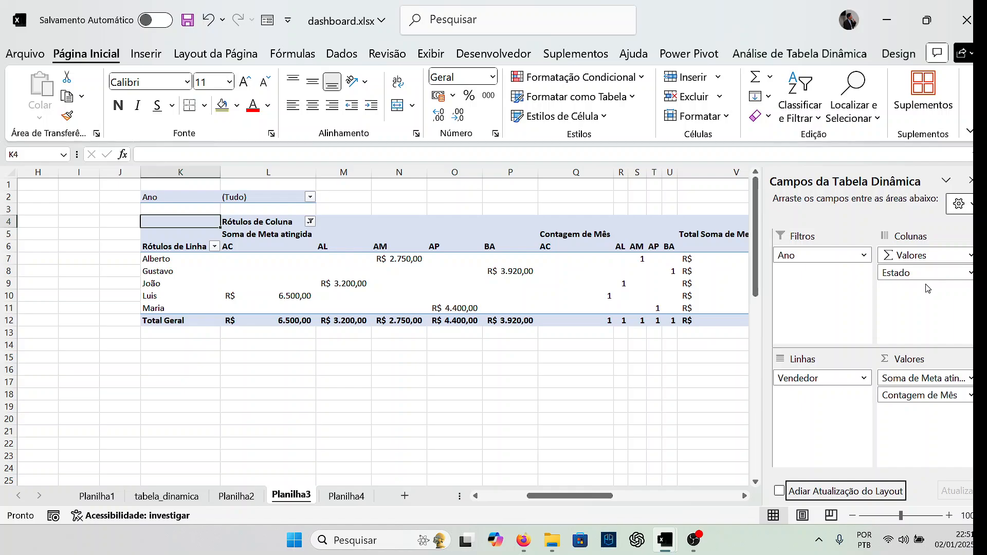
Step: Arrange the field pane with fields and areas side by side and add Vendas to the rows below Vendedor
{"action": "left_click", "coordinate": [968, 205]}
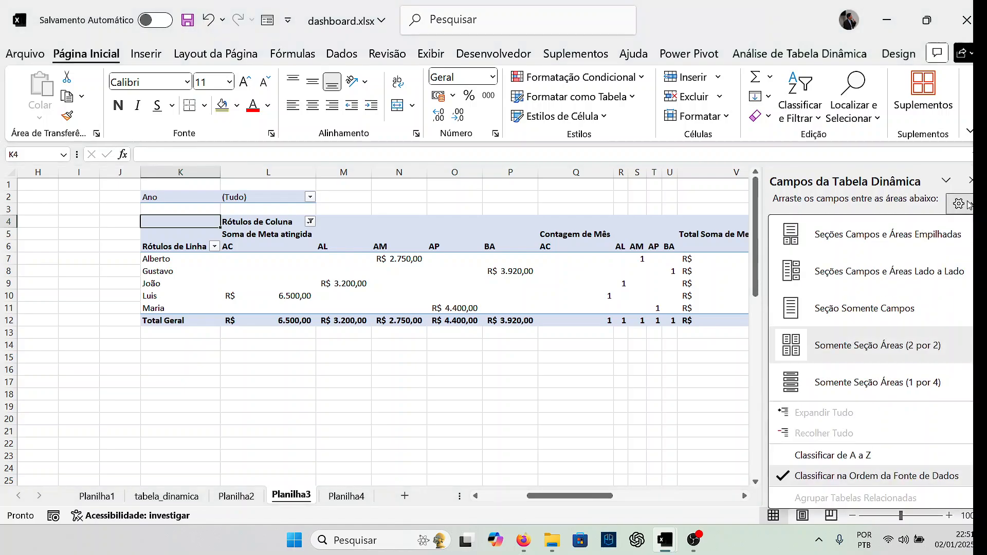
{"action": "left_click", "coordinate": [925, 272]}
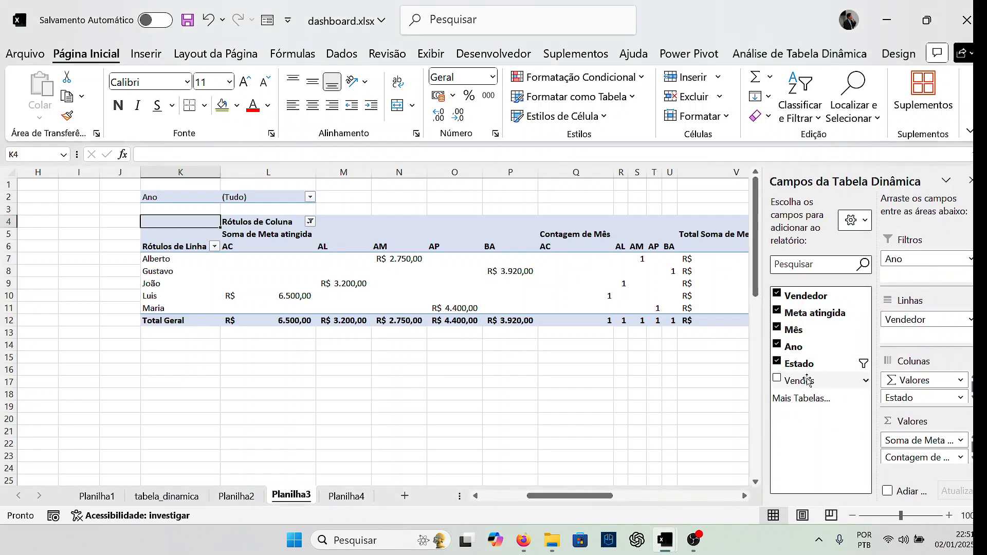
{"action": "left_click", "coordinate": [778, 380]}
{"action": "left_click", "coordinate": [778, 380]}
{"action": "left_click_drag", "start_coordinate": [795, 381], "coordinate": [914, 341]}
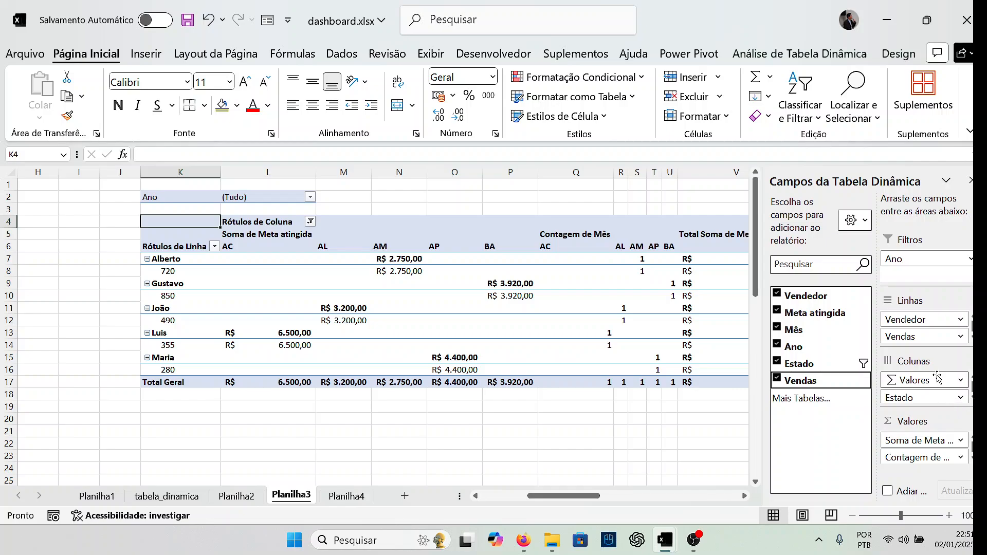
Step: Swap the fields so that Estado is in the rows below Vendedor and Vendas is in the columns
{"action": "left_click_drag", "start_coordinate": [936, 342], "coordinate": [800, 381]}
{"action": "left_click_drag", "start_coordinate": [933, 401], "coordinate": [931, 340]}
{"action": "left_click_drag", "start_coordinate": [880, 386], "coordinate": [921, 400]}
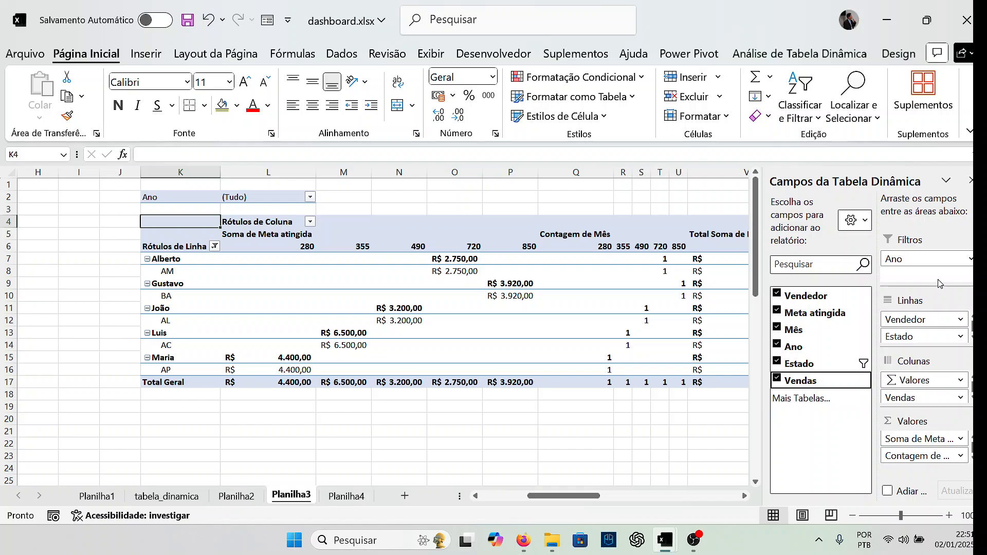
Step: Move Vendedor from the rows to the report filters and filter it to the second seller in the list
{"action": "left_click", "coordinate": [942, 260]}
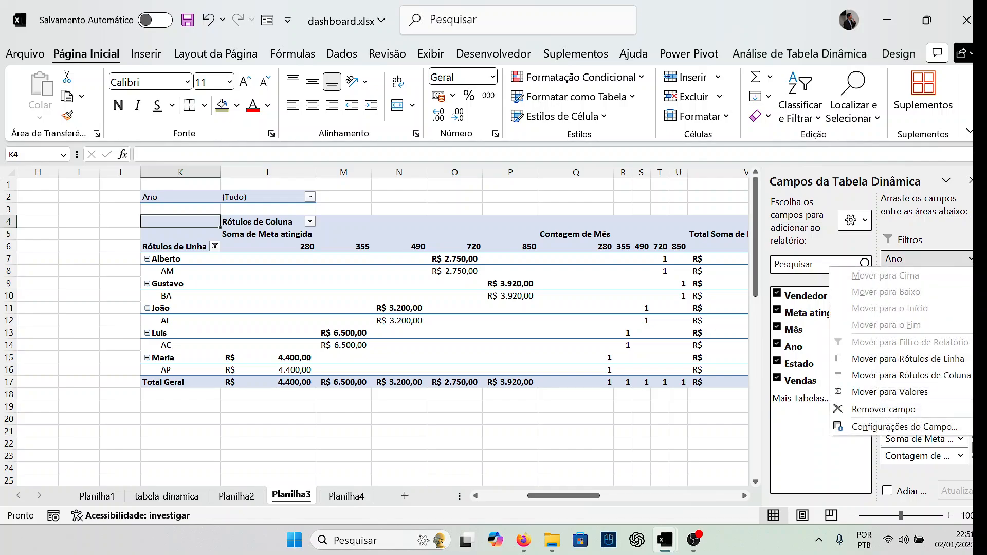
{"action": "left_click", "coordinate": [888, 406]}
{"action": "mouse_move", "coordinate": [843, 296]}
{"action": "left_mouse_down"}
{"action": "mouse_move", "coordinate": [938, 292]}
{"action": "mouse_move", "coordinate": [926, 280]}
{"action": "left_mouse_up"}
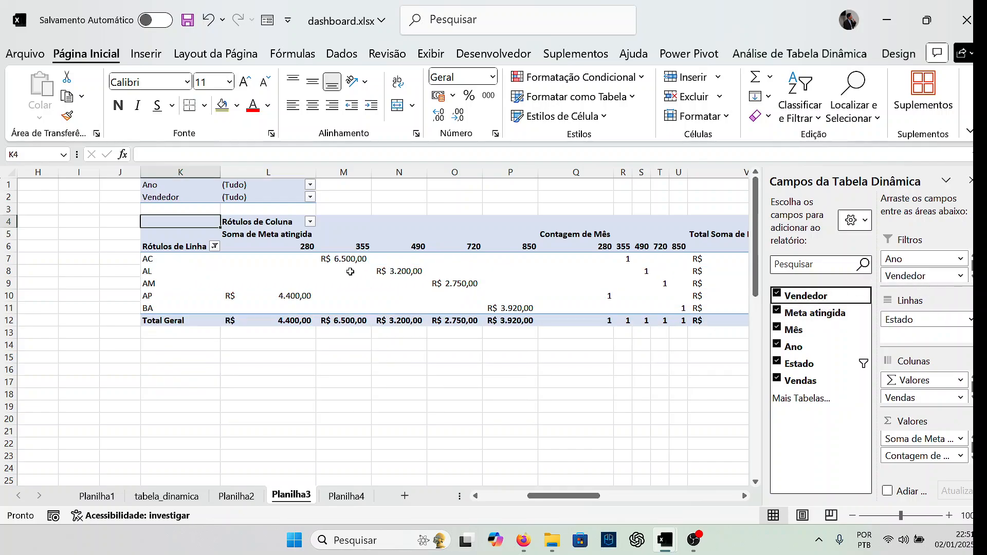
{"action": "left_click", "coordinate": [311, 198]}
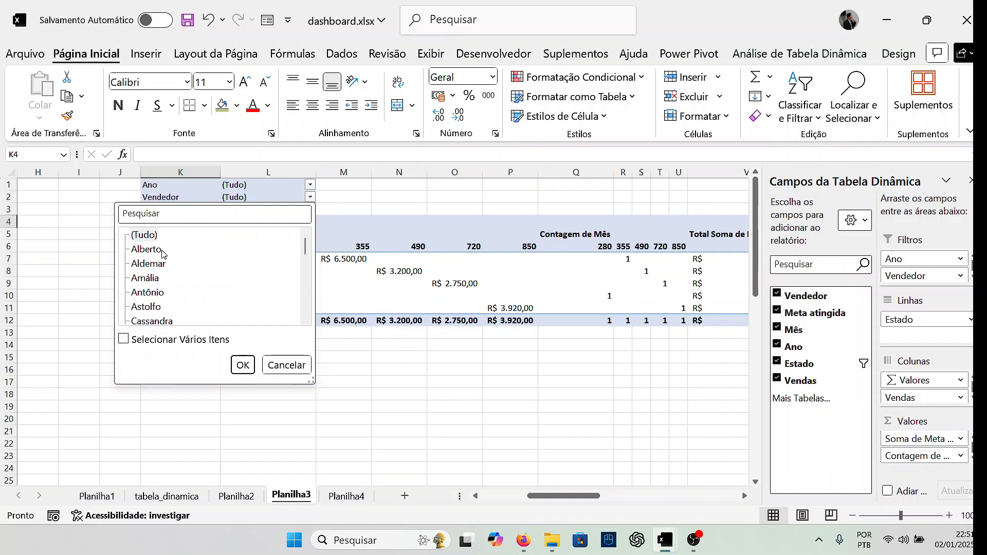
{"action": "left_click", "coordinate": [154, 264]}
{"action": "left_click", "coordinate": [242, 364]}
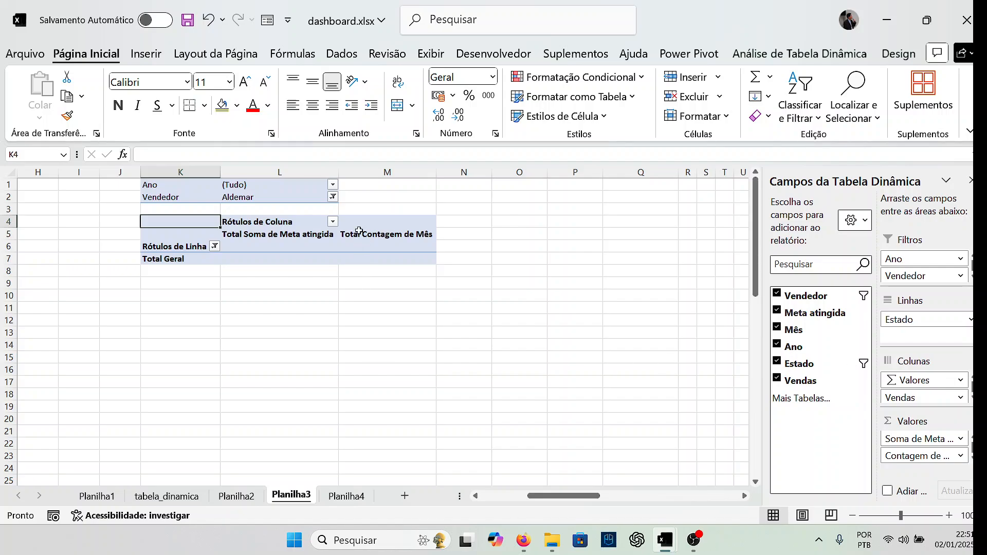
Step: Check the Ano, Vendedor and column label filters to see what restricts the PivotTable's data
{"action": "left_click", "coordinate": [332, 187]}
{"action": "left_click", "coordinate": [331, 187]}
{"action": "left_click", "coordinate": [331, 197]}
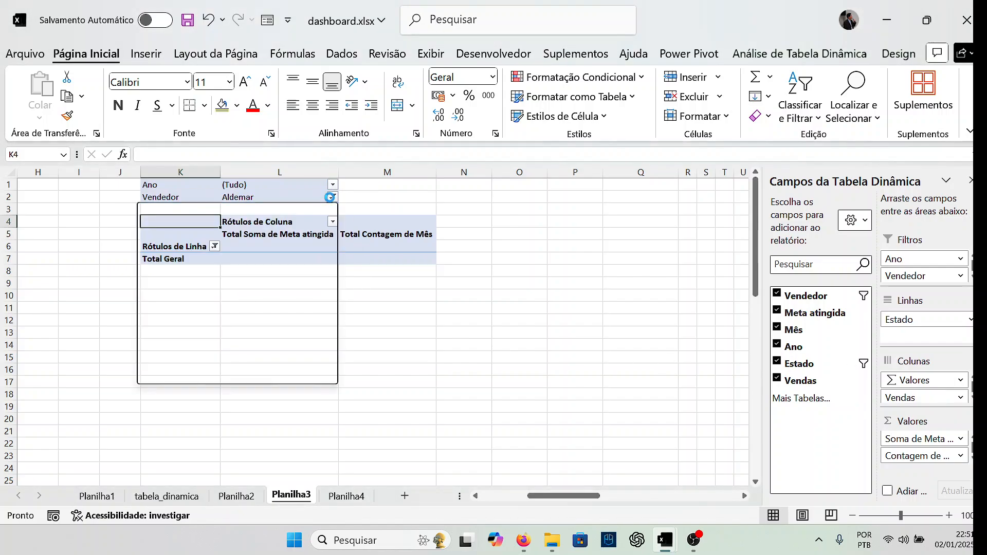
{"action": "left_click", "coordinate": [331, 199]}
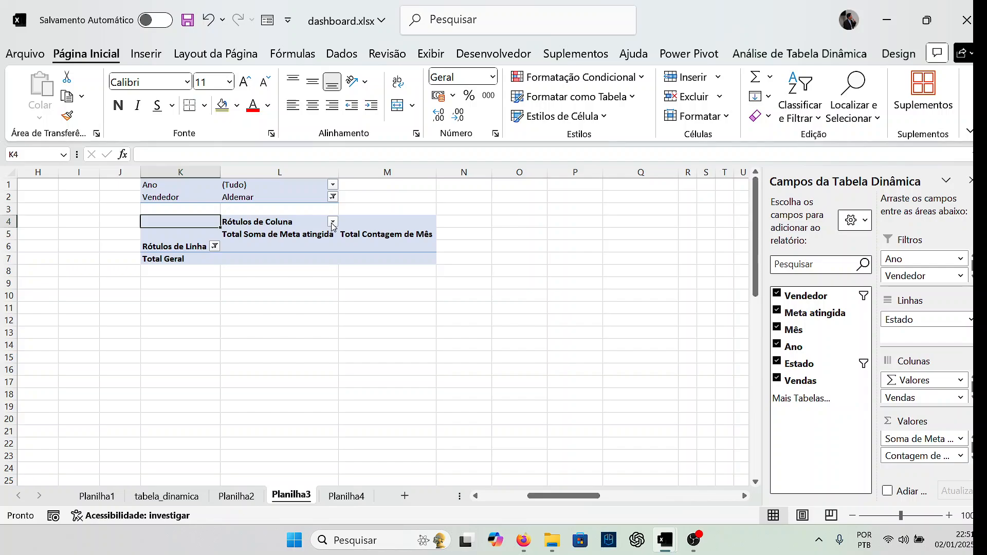
{"action": "left_click", "coordinate": [333, 223]}
{"action": "scroll", "coordinate": [238, 390], "scroll_direction": "down", "scroll_amount": 2}
{"action": "left_click", "coordinate": [387, 256]}
{"action": "left_click", "coordinate": [374, 243]}
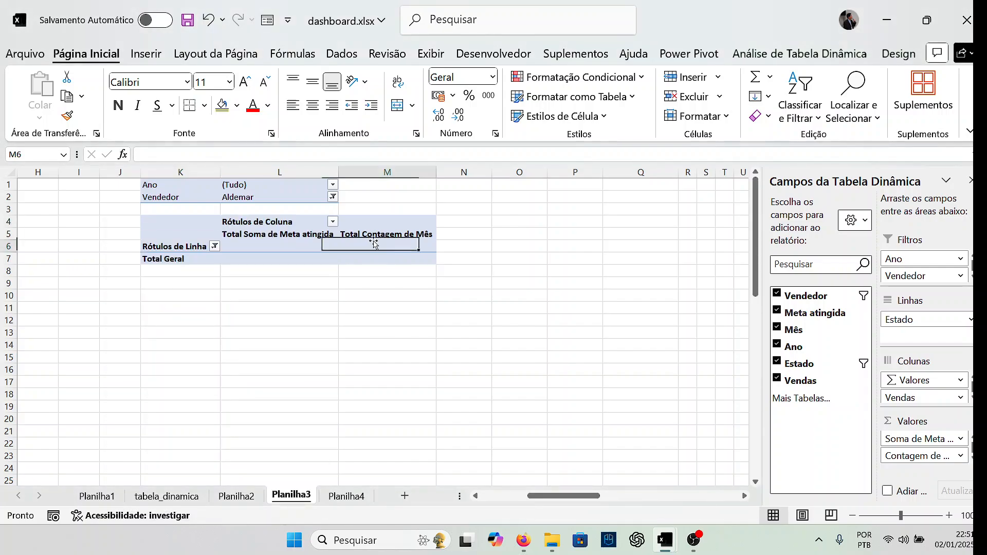
Step: Reset the Estado row label filter by selecting all states
{"action": "left_click", "coordinate": [214, 247]}
{"action": "scroll", "coordinate": [273, 452], "scroll_direction": "down", "scroll_amount": 1}
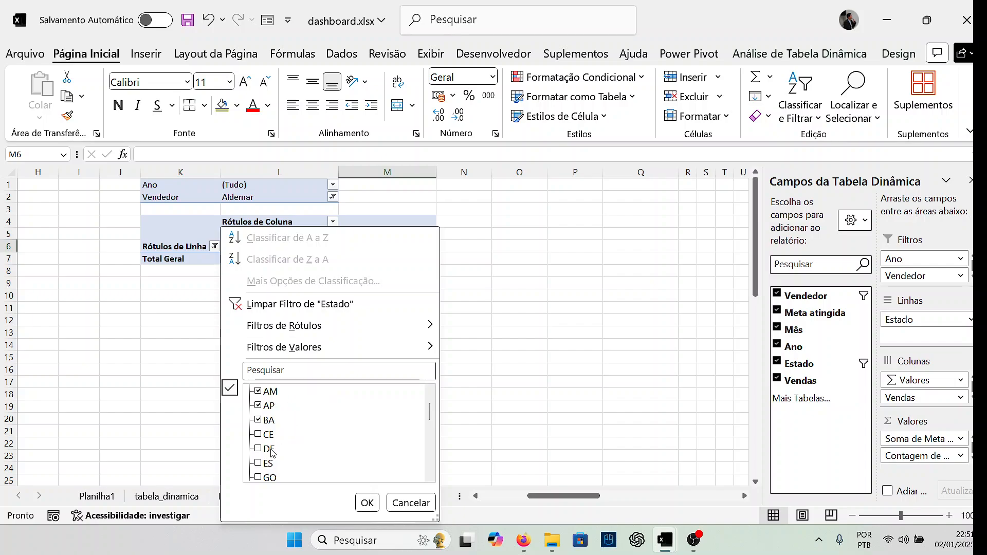
{"action": "scroll", "coordinate": [267, 437], "scroll_direction": "up", "scroll_amount": 1}
{"action": "left_click", "coordinate": [258, 391]}
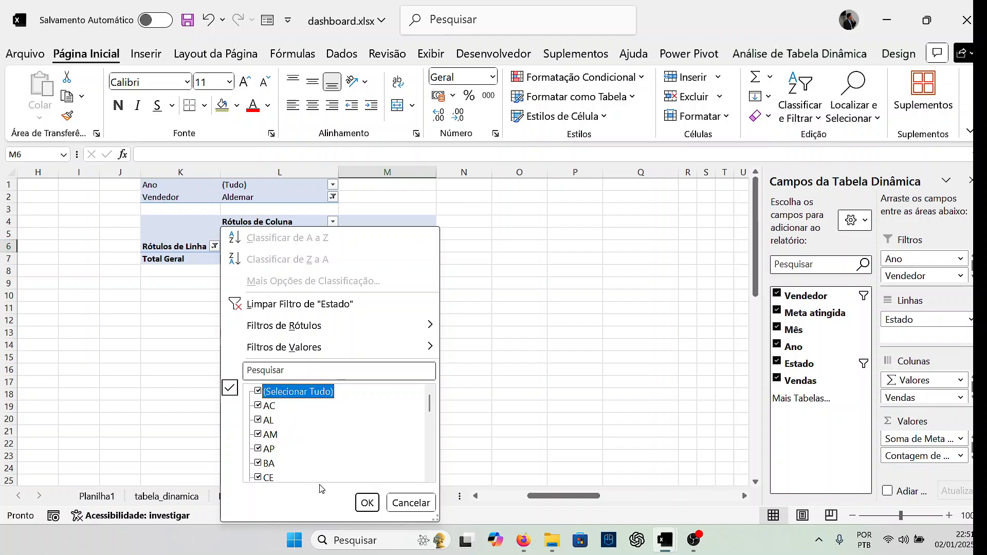
{"action": "left_click", "coordinate": [367, 503]}
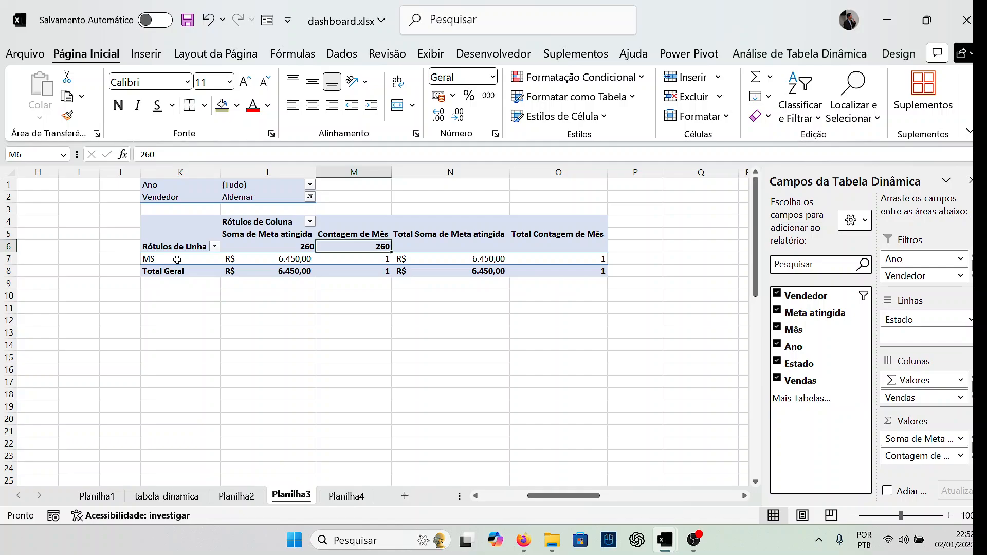
Step: Select a blank cell outside the PivotTable, followed by the PivotTable's Total Contagem de Mês column
{"action": "left_click", "coordinate": [577, 381]}
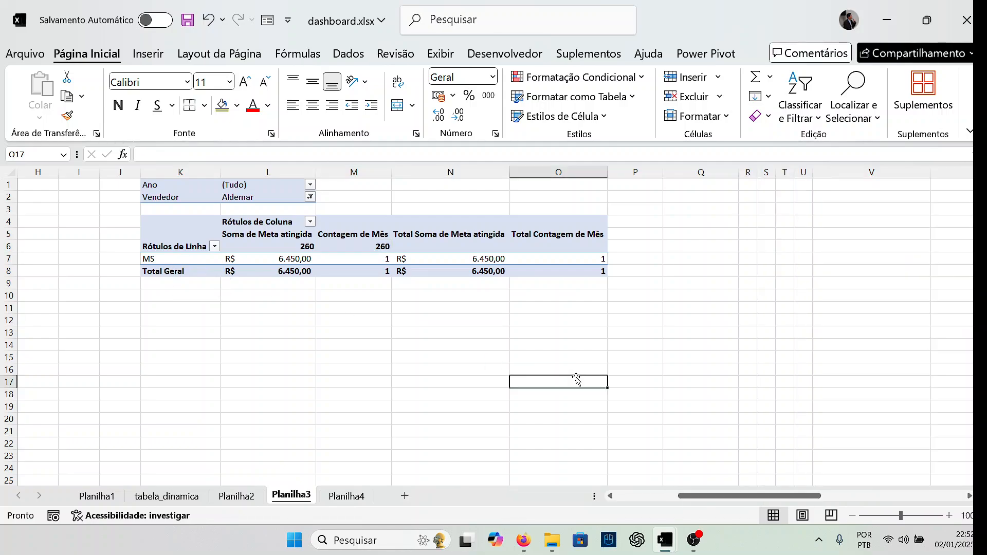
{"action": "left_click", "coordinate": [557, 227]}
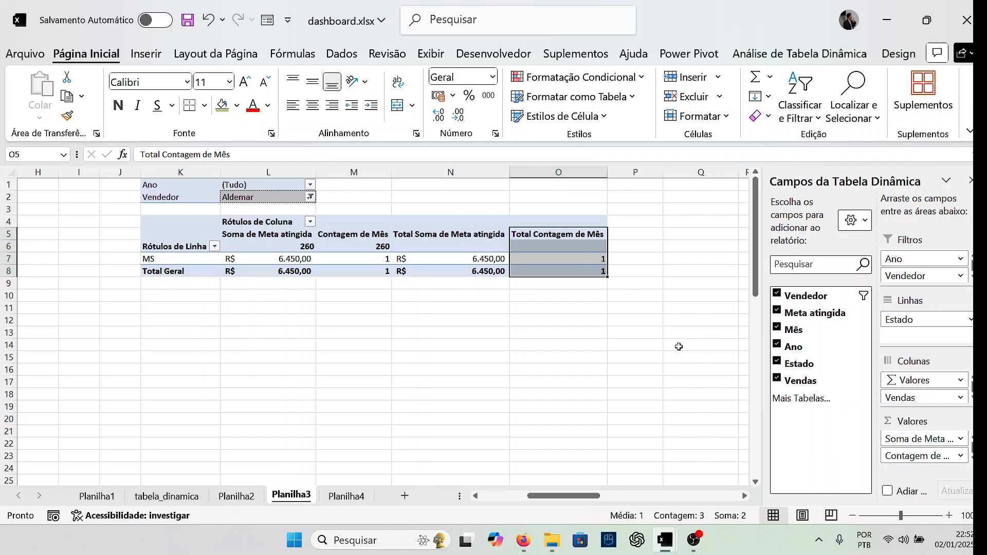